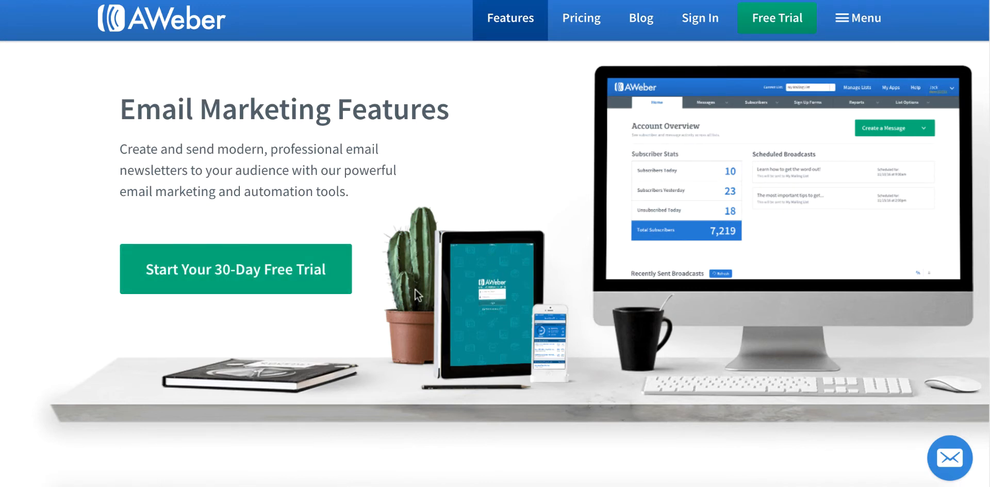
# Open the 30-day free trial sign-up form and compare its Monthly and Quarterly plan options.
pyautogui.click(331, 290)
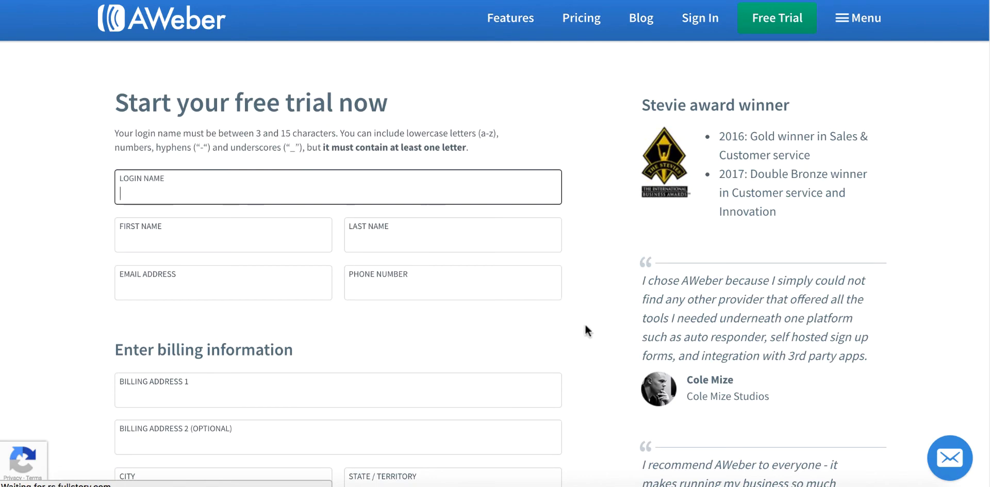
pyautogui.scroll(-15, 591, 351)
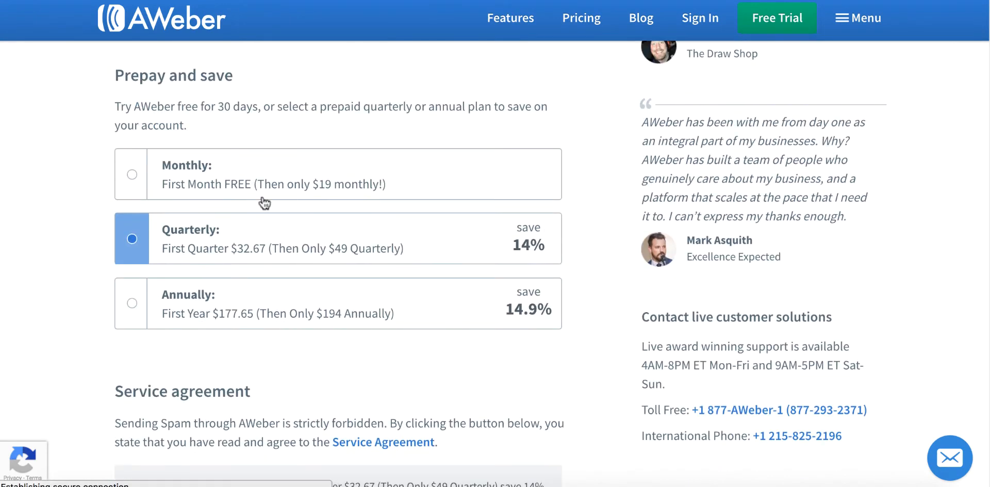
pyautogui.click(146, 183)
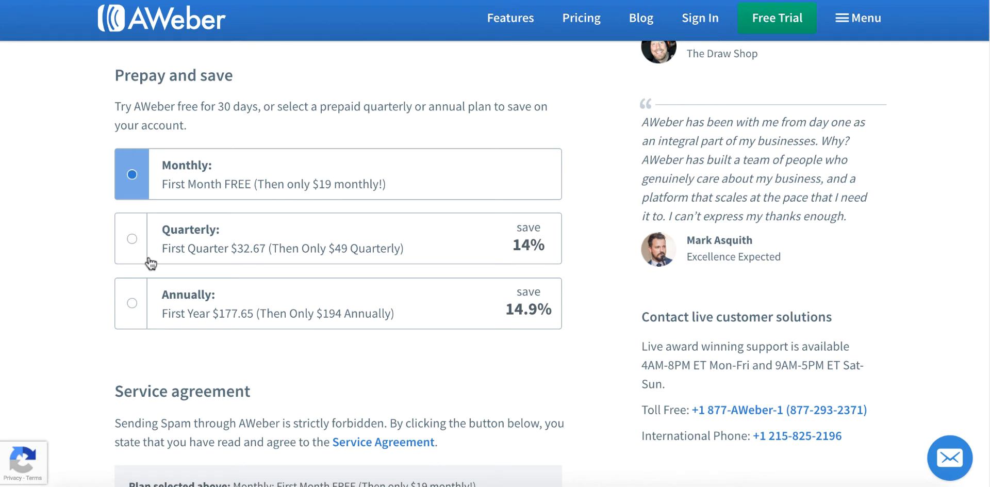
pyautogui.click(262, 262)
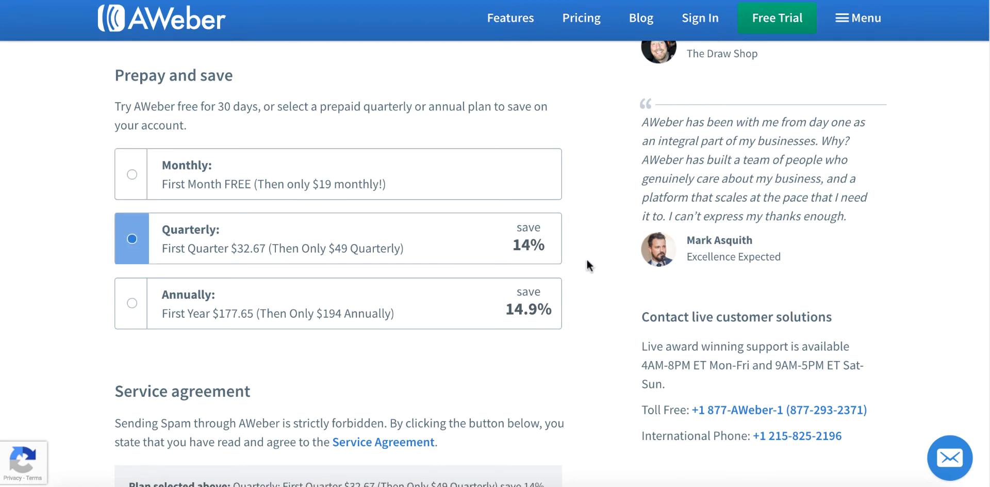
pyautogui.scroll(-10, 576, 174)
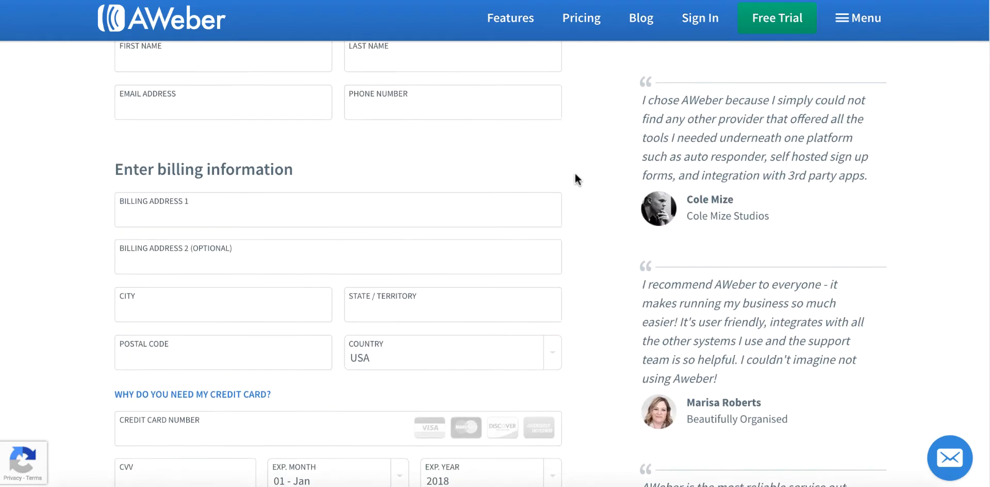
pyautogui.scroll(3, 575, 174)
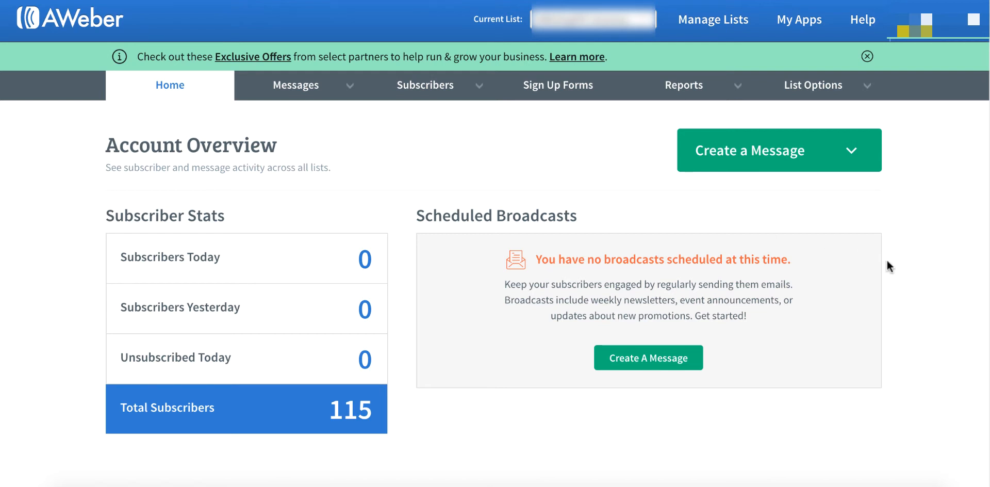
# Start creating a new list from list management and review its company name, website and address details.
pyautogui.click(719, 23)
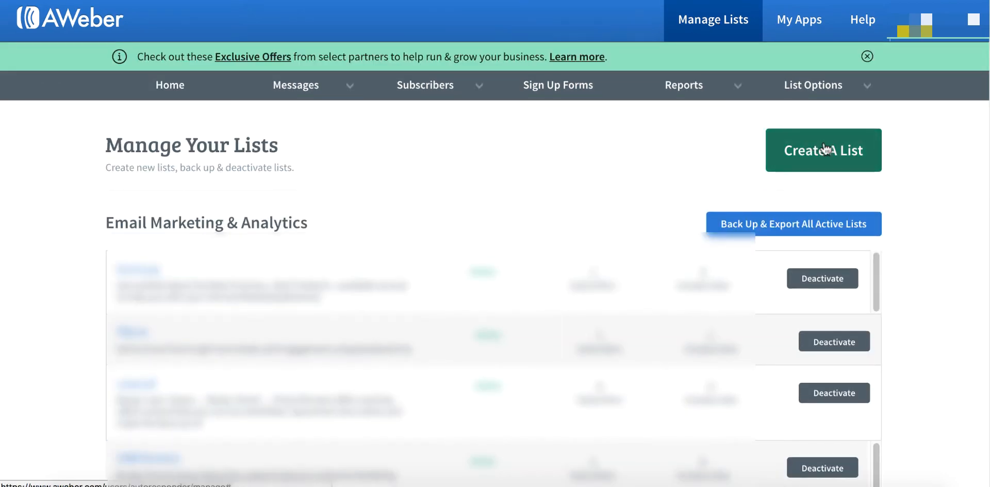
pyautogui.click(823, 149)
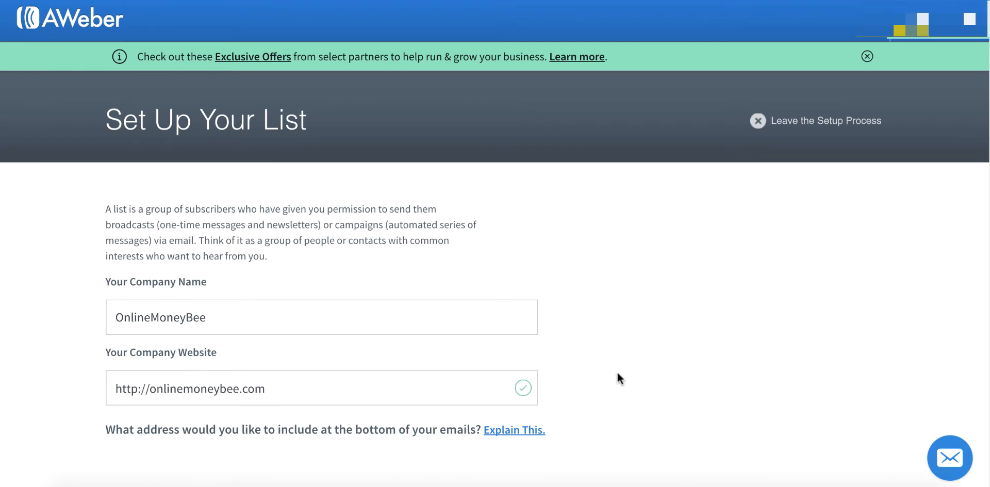
pyautogui.scroll(-1, 618, 373)
pyautogui.scroll(-1, 617, 372)
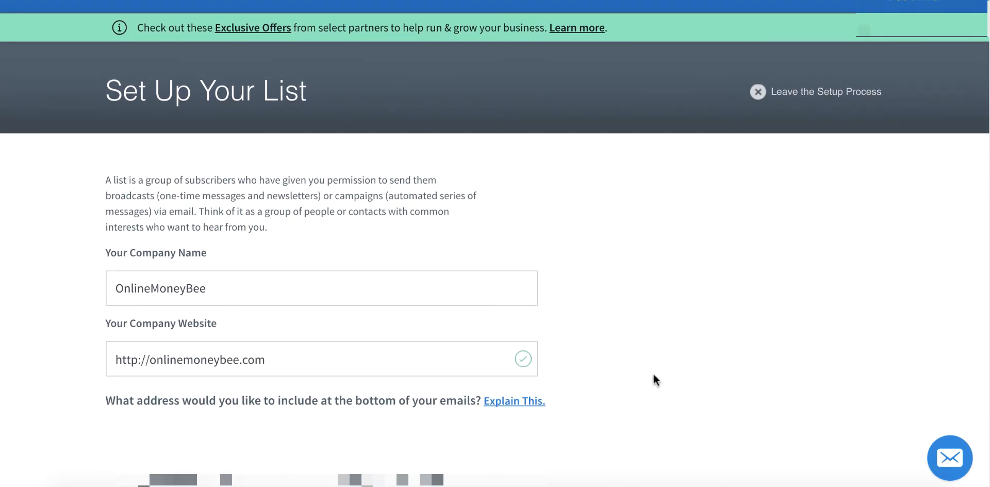
pyautogui.scroll(-5, 655, 378)
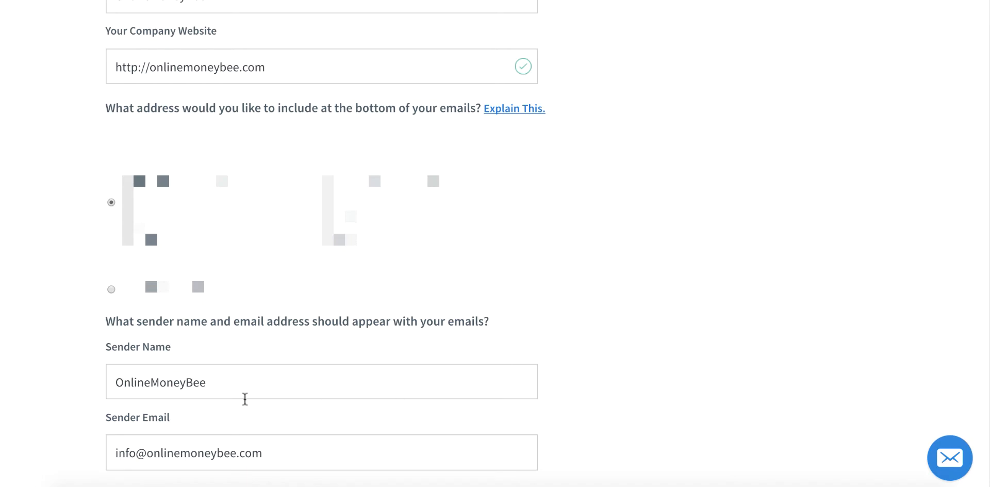
# Check the prefilled sender name and sender email, keep both, and continue to the list description page.
pyautogui.doubleClick(161, 381)
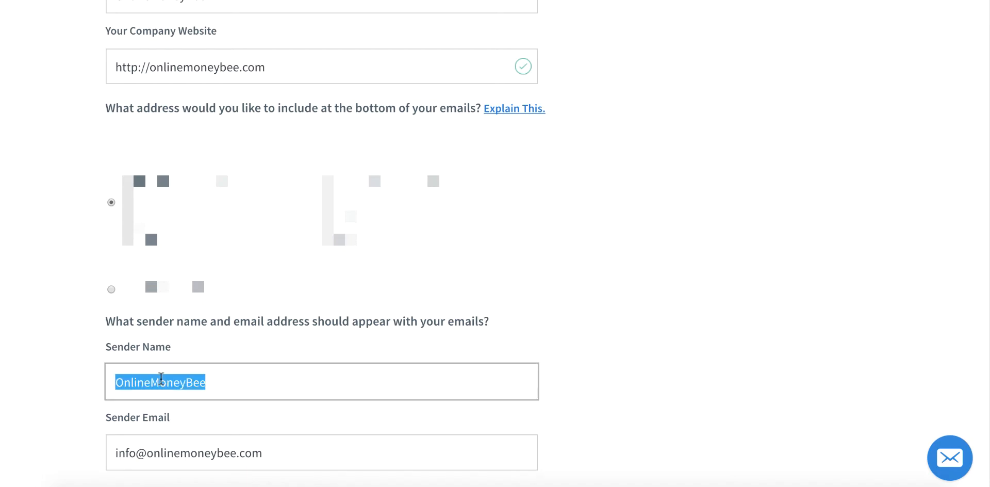
pyautogui.click(606, 388)
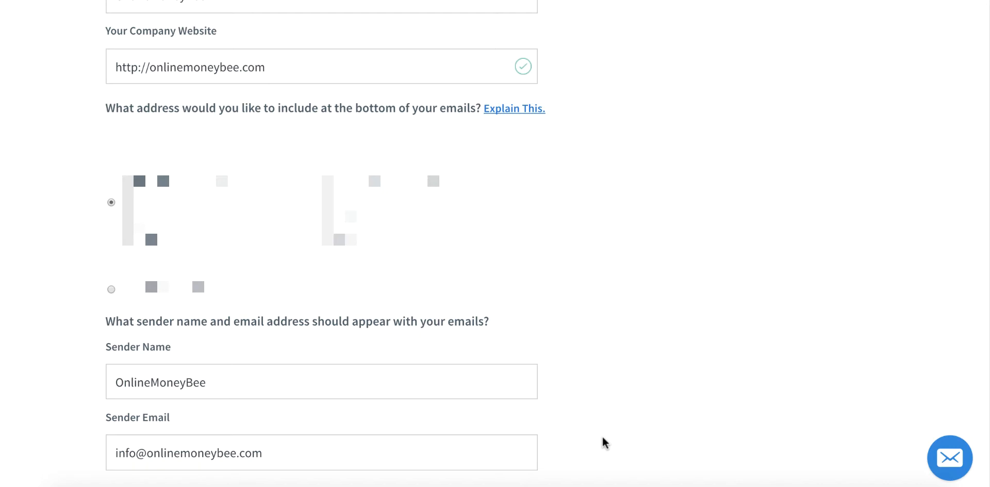
pyautogui.doubleClick(137, 390)
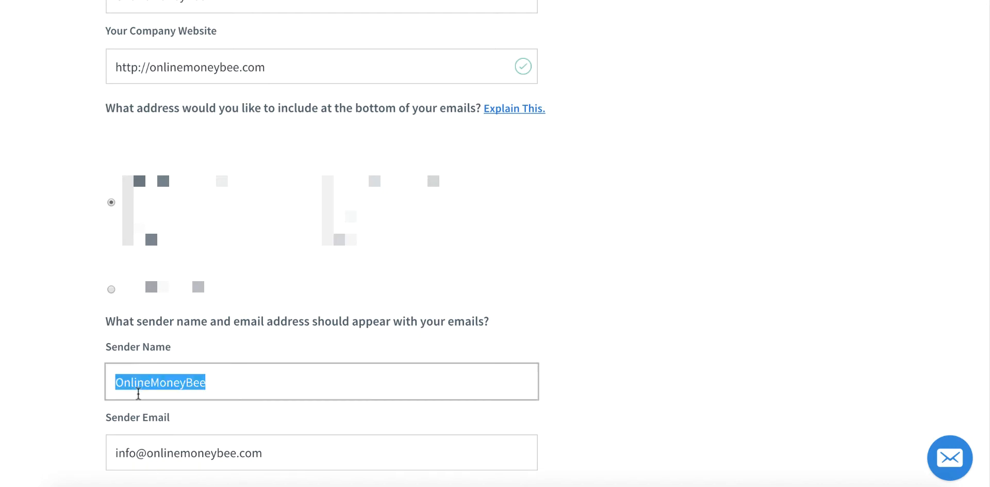
pyautogui.click(584, 406)
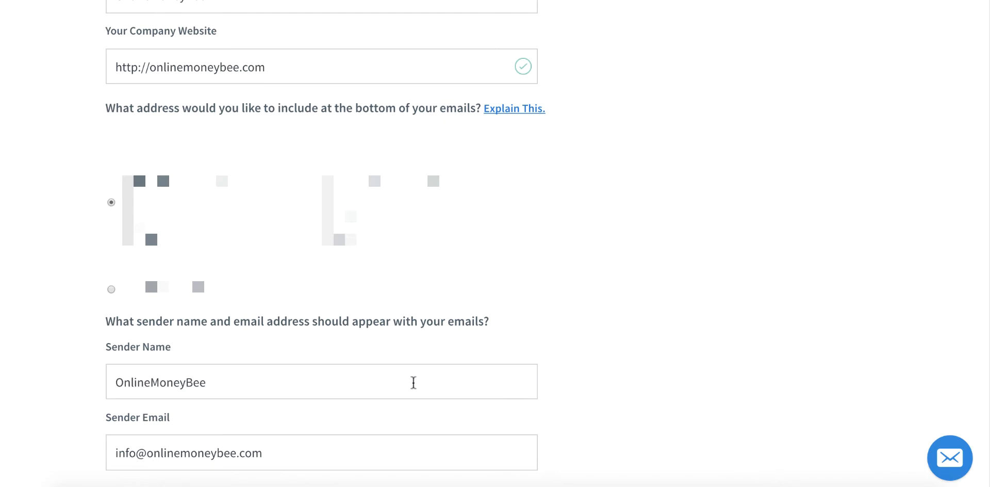
pyautogui.click(606, 410)
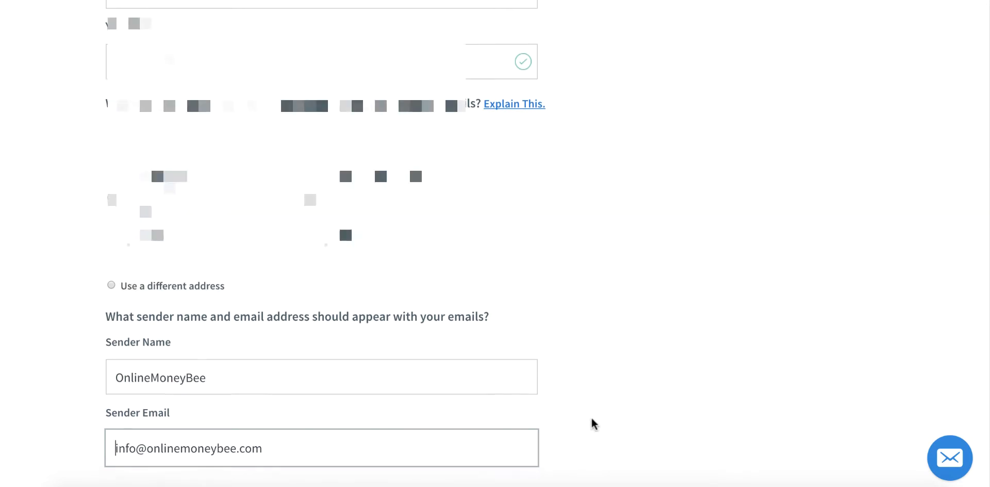
pyautogui.scroll(-3, 591, 424)
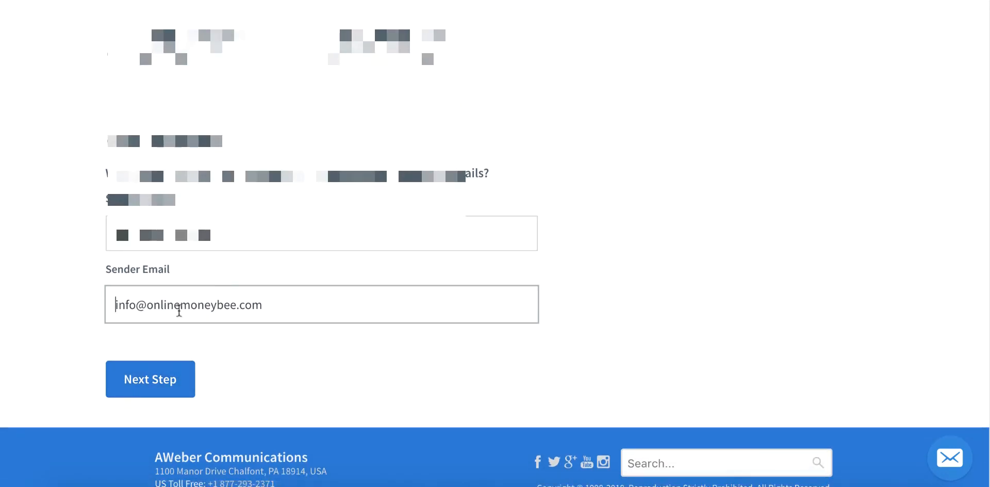
pyautogui.click(140, 381)
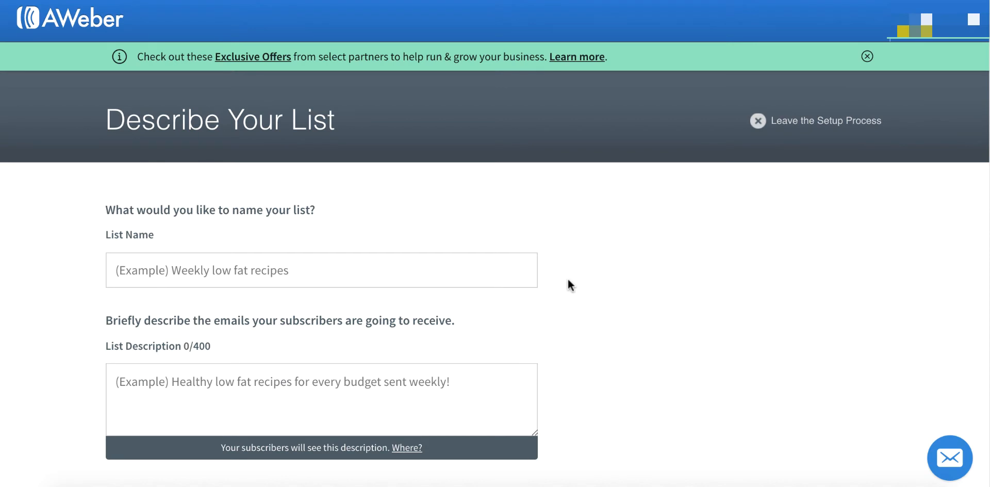
# Name the list "Weekly News Letter".
pyautogui.click(326, 275)
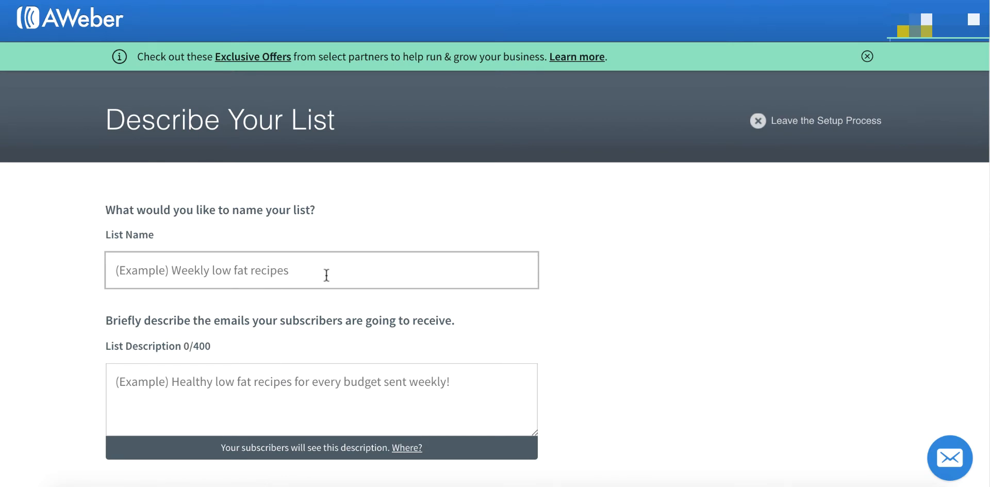
pyautogui.write('Weekly New')
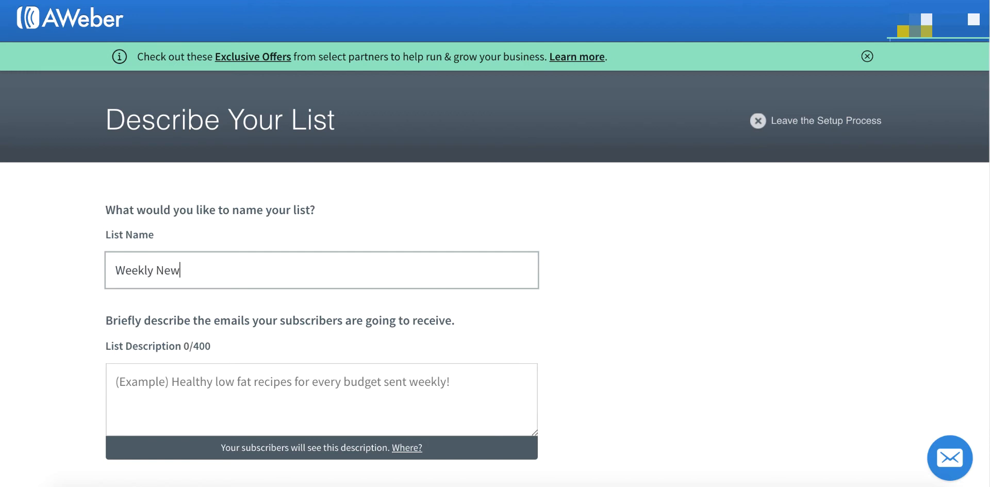
pyautogui.write('s Letter')
pyautogui.scroll(-2, 640, 387)
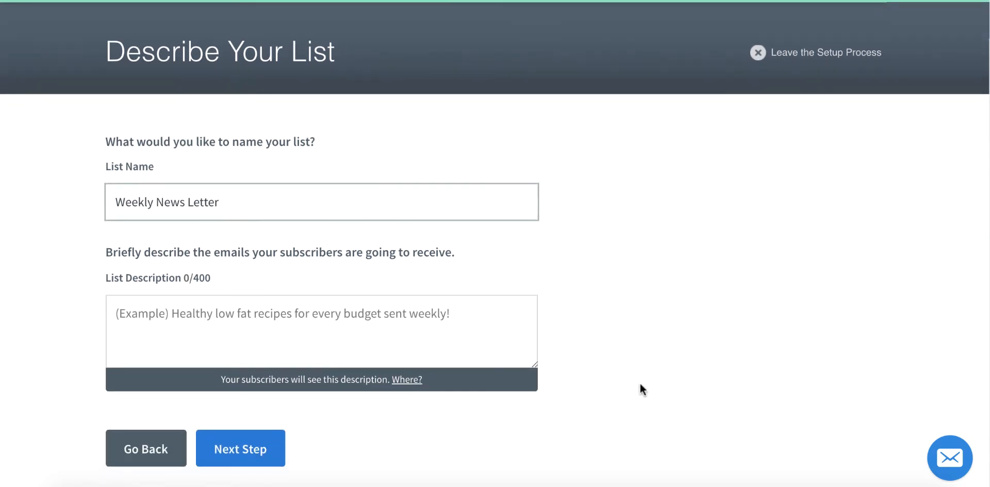
# Enter "This is my Test List" as the list description and continue to the confirmation message.
pyautogui.tripleClick(150, 265)
pyautogui.click(290, 261)
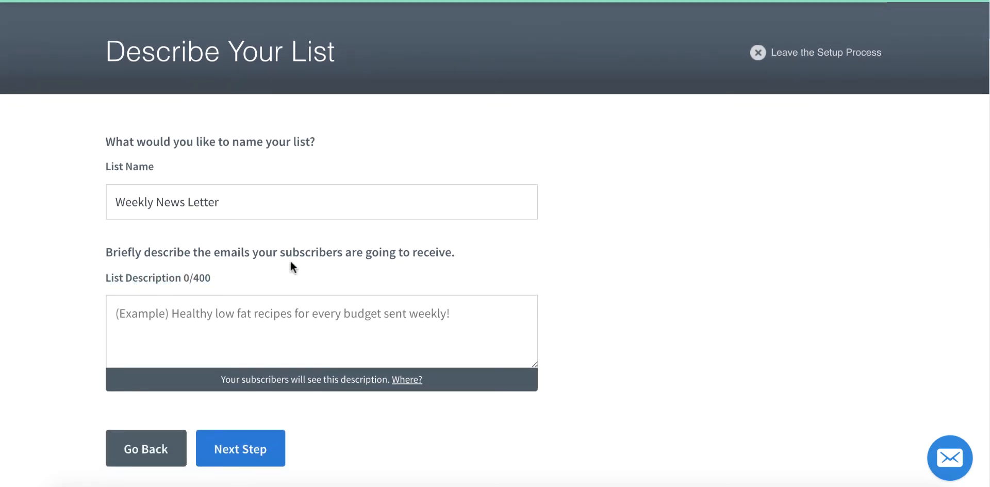
pyautogui.click(269, 323)
pyautogui.write('This is my')
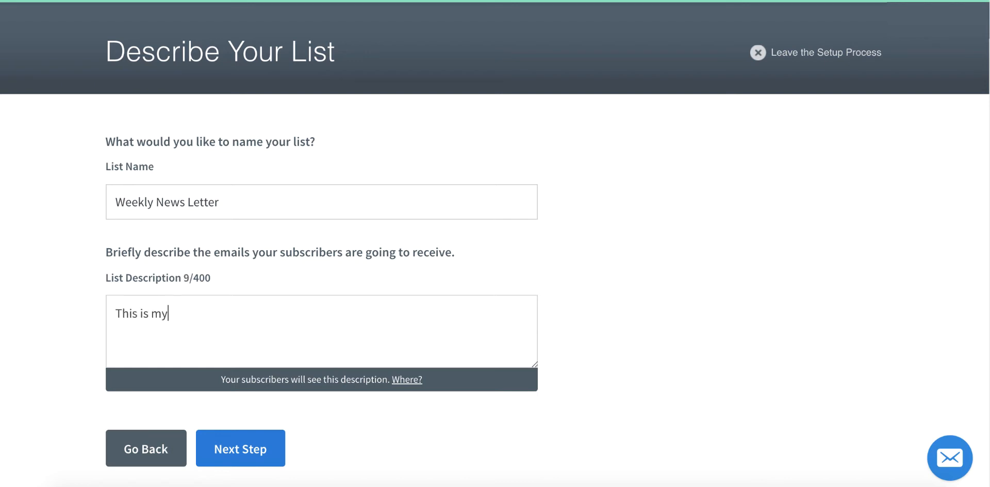
pyautogui.write(' Test List')
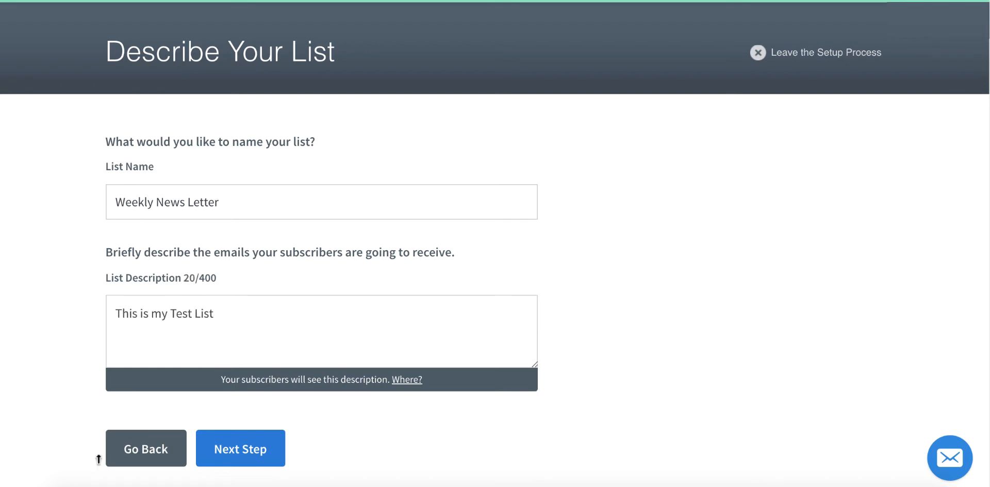
pyautogui.click(251, 464)
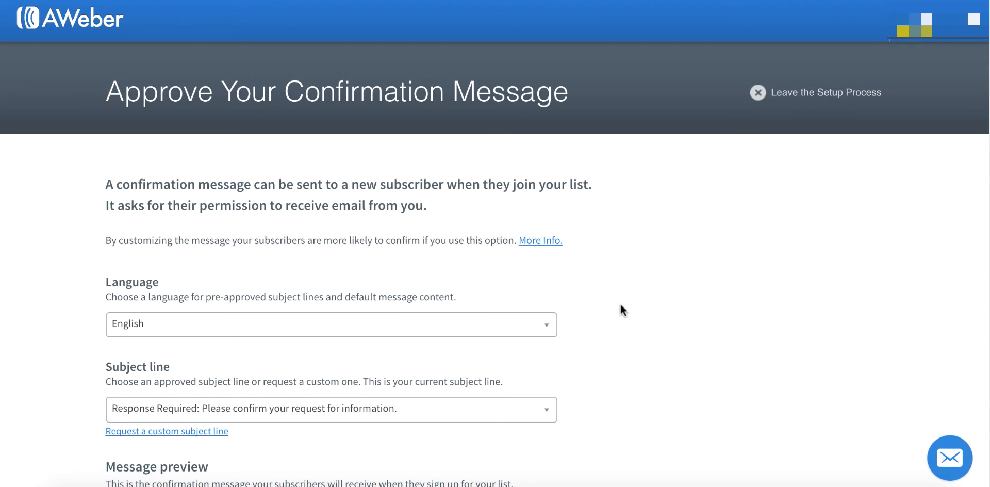
# Review the approved subject lines offered for the English confirmation message.
pyautogui.scroll(-3, 621, 305)
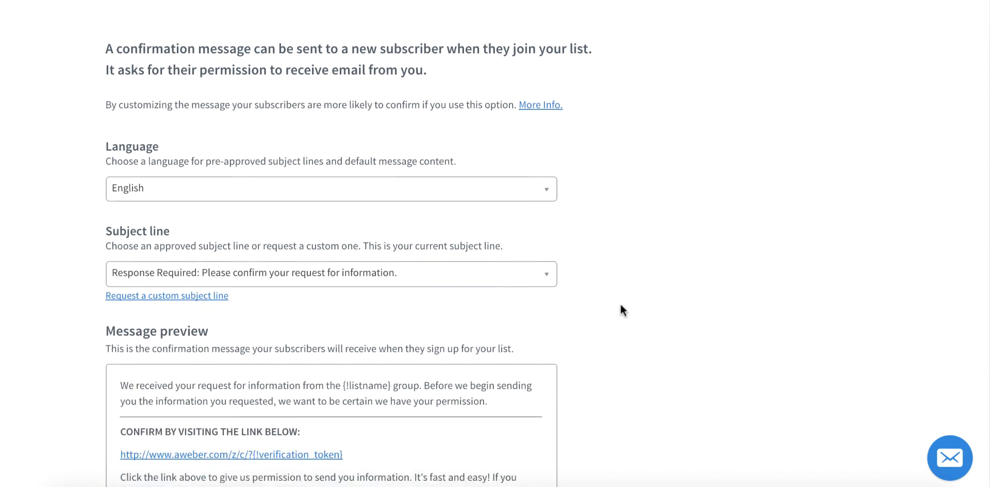
pyautogui.scroll(-3, 620, 305)
pyautogui.click(511, 218)
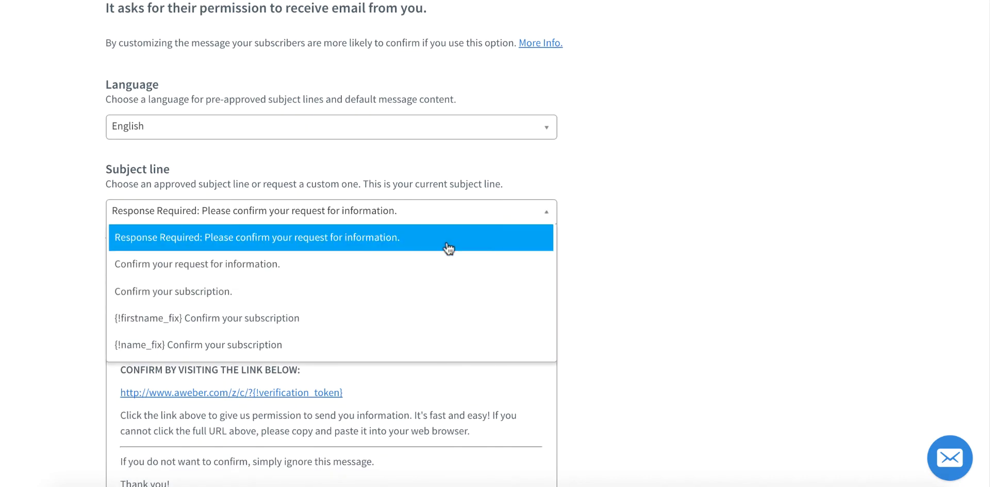
pyautogui.click(610, 256)
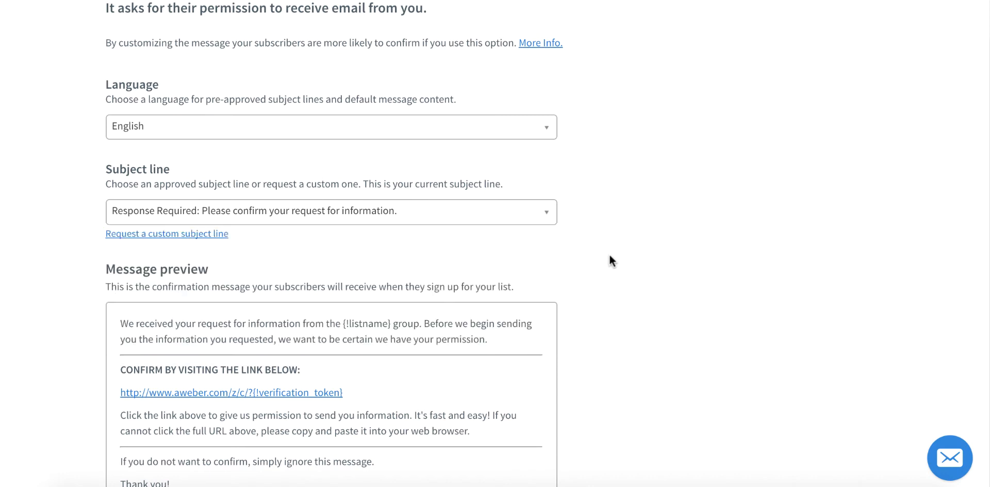
pyautogui.click(221, 235)
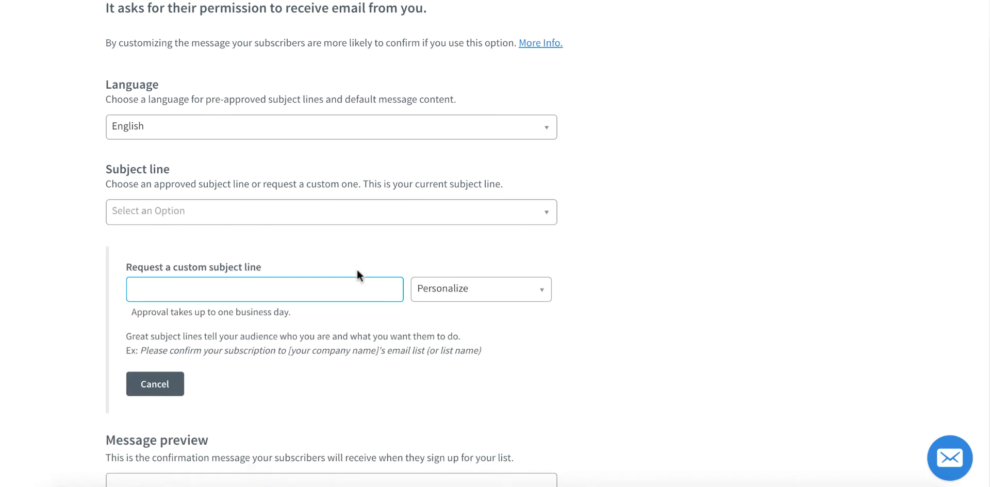
pyautogui.click(486, 296)
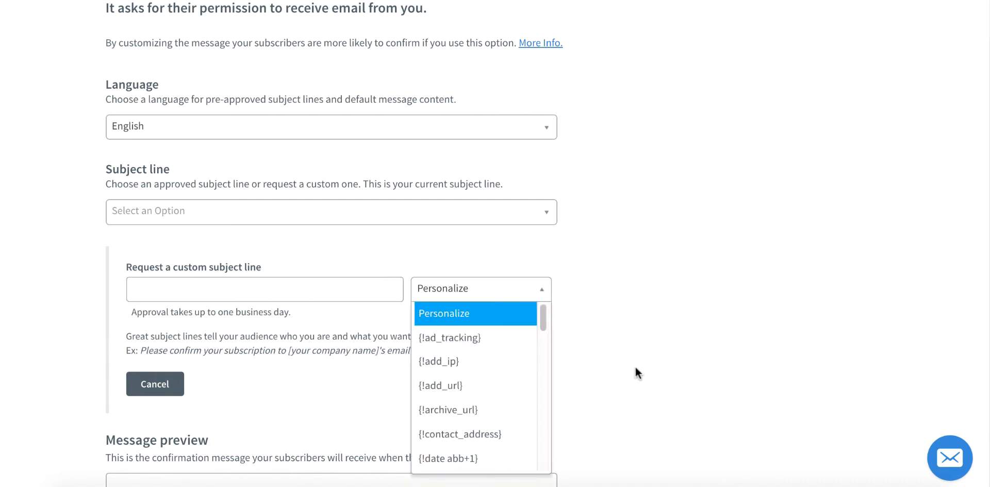
pyautogui.click(289, 355)
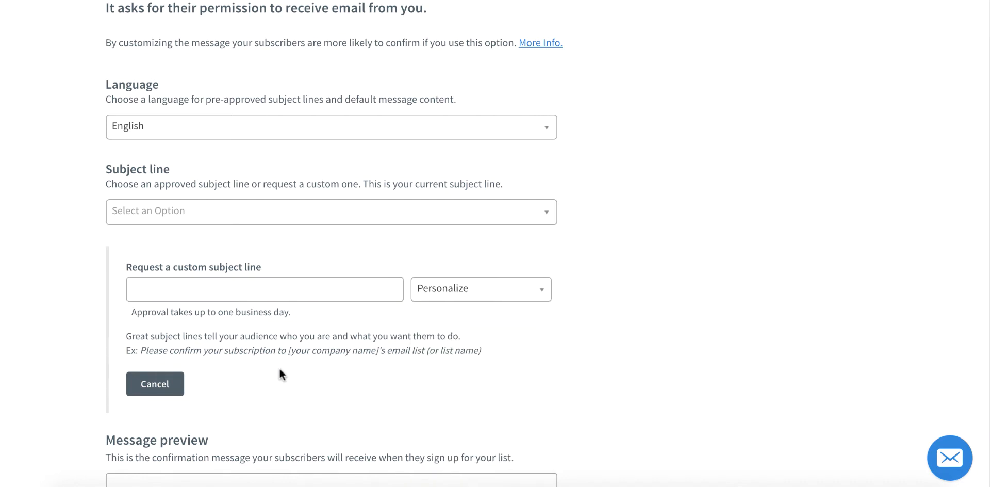
pyautogui.click(153, 383)
# Set the confirmation message's subject line to "Response Required: Please confirm your request for information.".
pyautogui.click(459, 221)
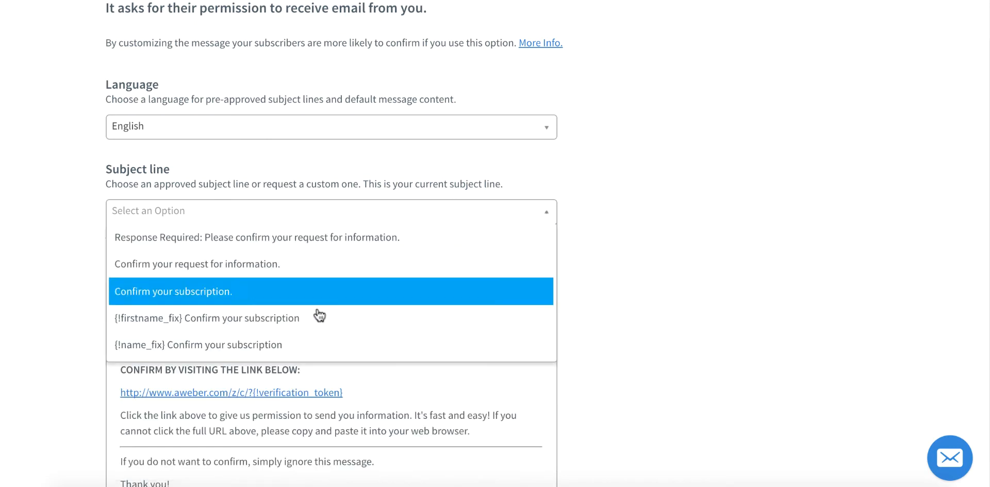
pyautogui.click(332, 243)
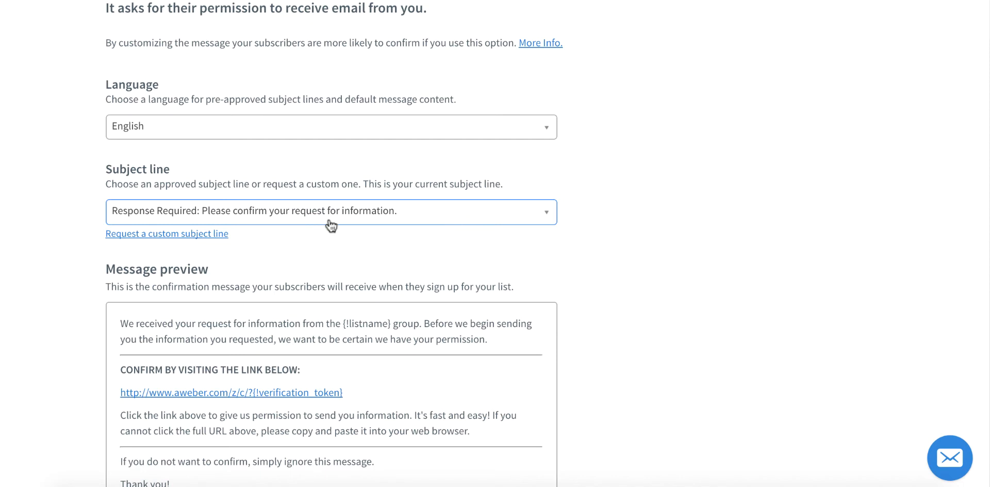
pyautogui.click(331, 225)
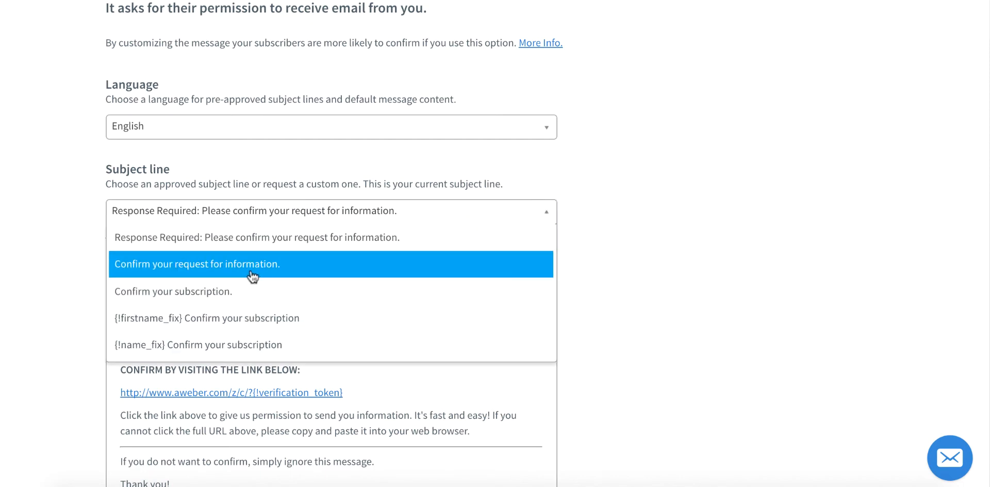
pyautogui.click(588, 305)
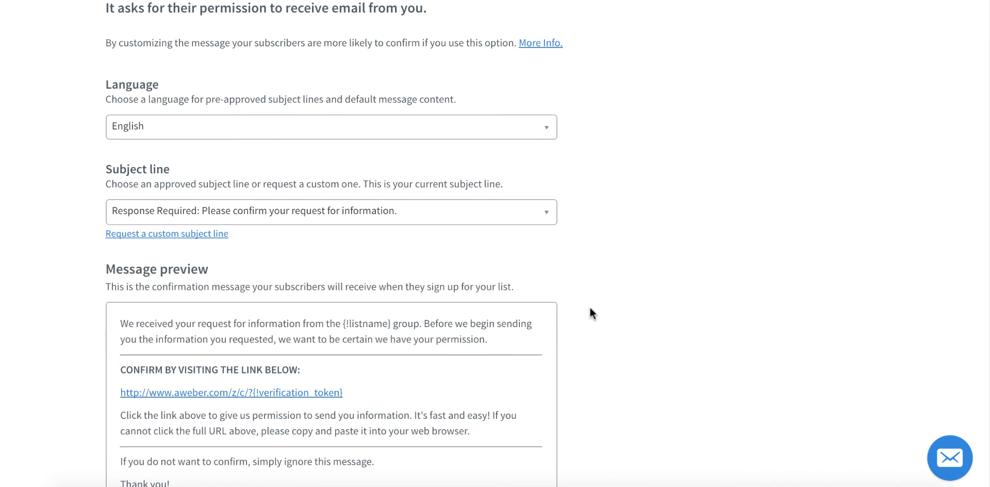
# Open the confirmation message content for editing and review its header, confirmation link text and signature.
pyautogui.scroll(-2, 589, 305)
pyautogui.click(313, 252)
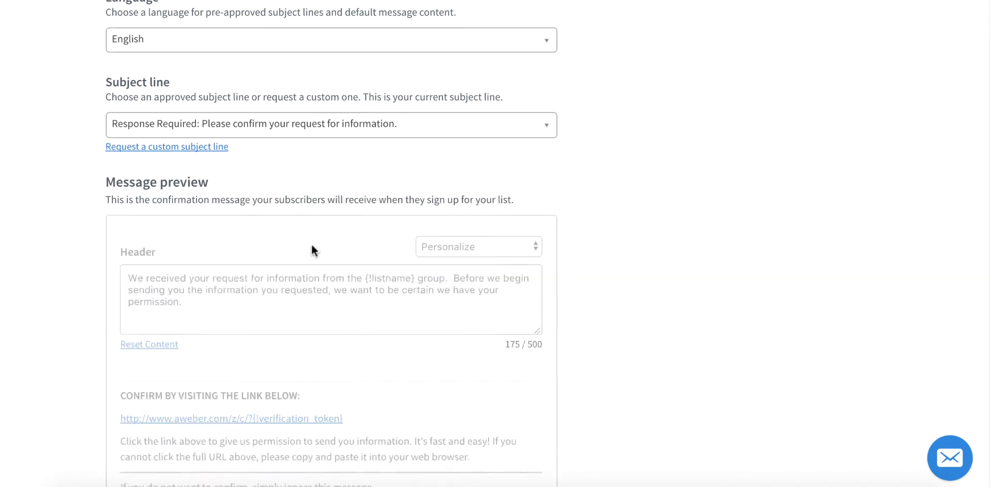
pyautogui.tripleClick(263, 285)
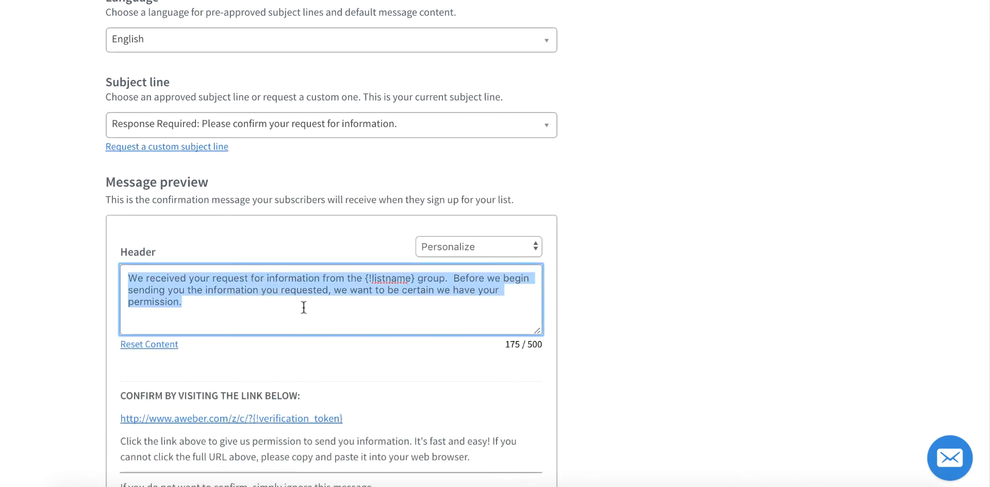
pyautogui.click(338, 307)
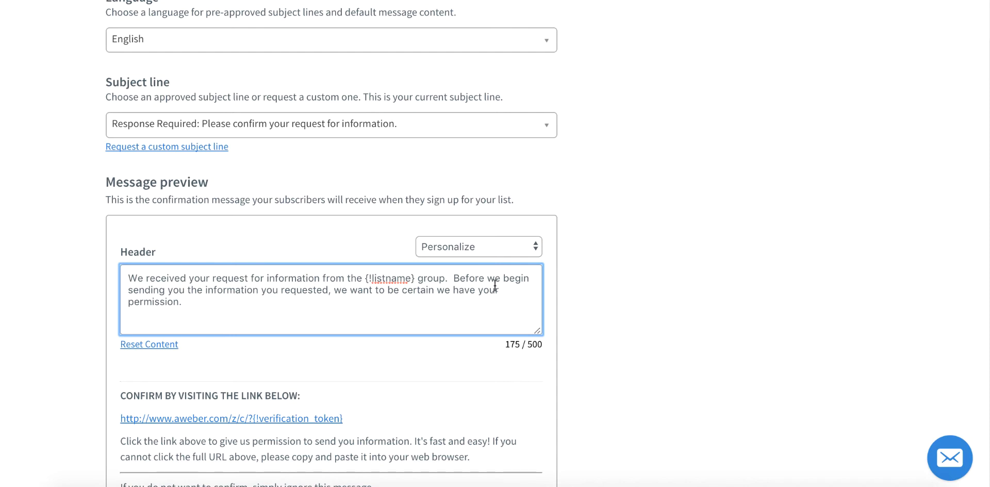
pyautogui.click(586, 311)
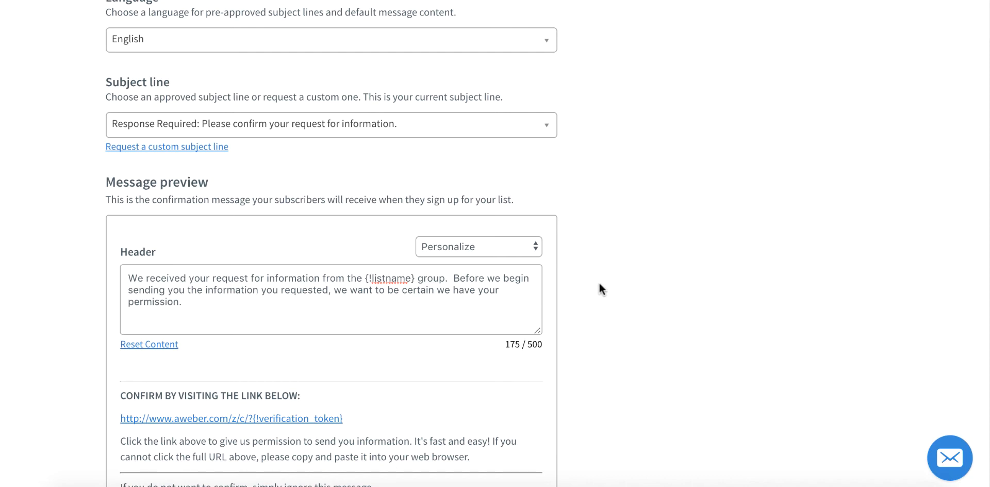
pyautogui.scroll(-1, 598, 283)
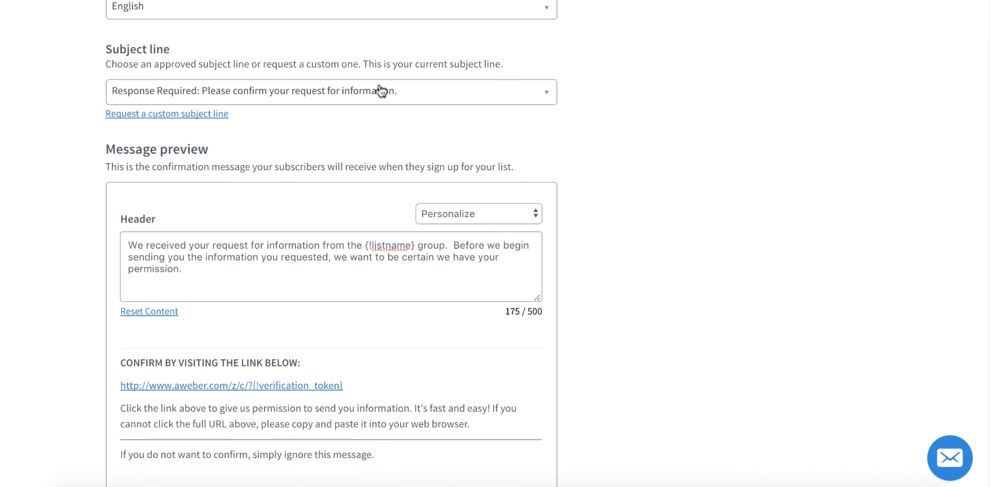
pyautogui.scroll(-5, 591, 333)
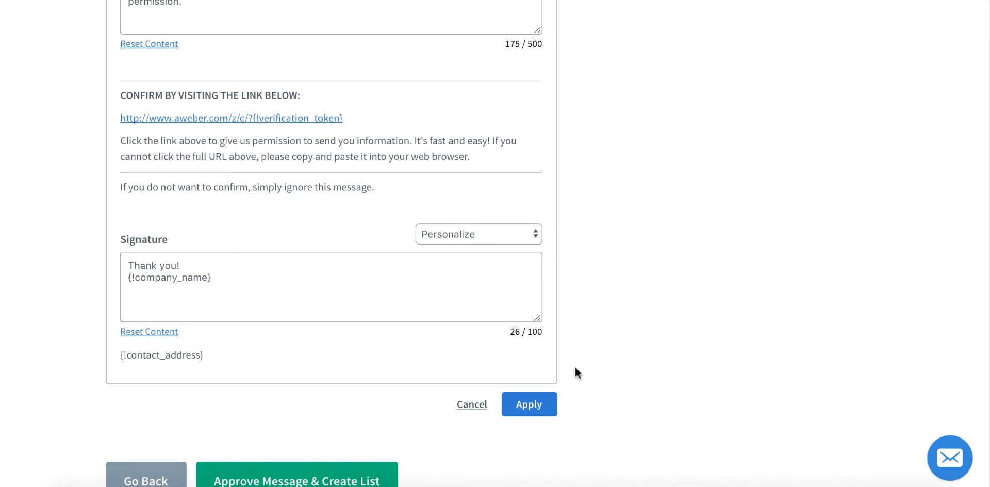
pyautogui.scroll(1, 309, 188)
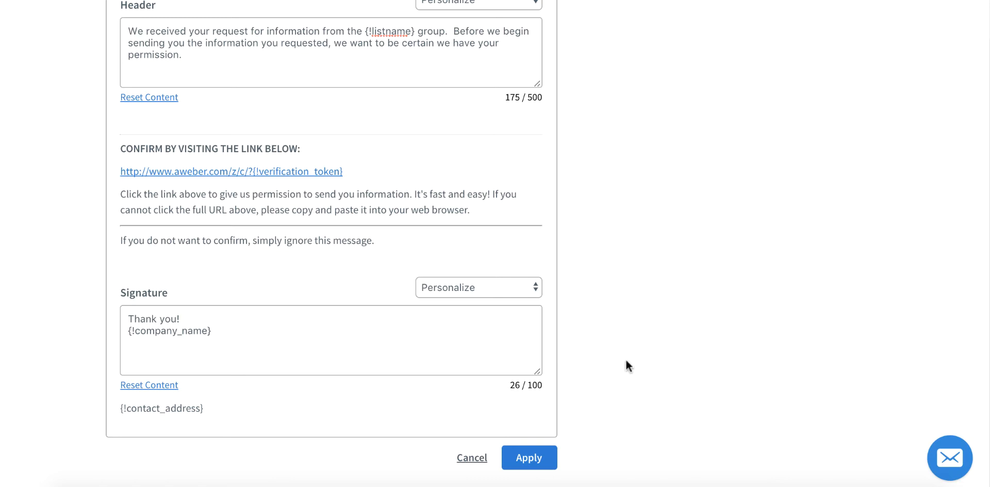
pyautogui.scroll(7, 602, 358)
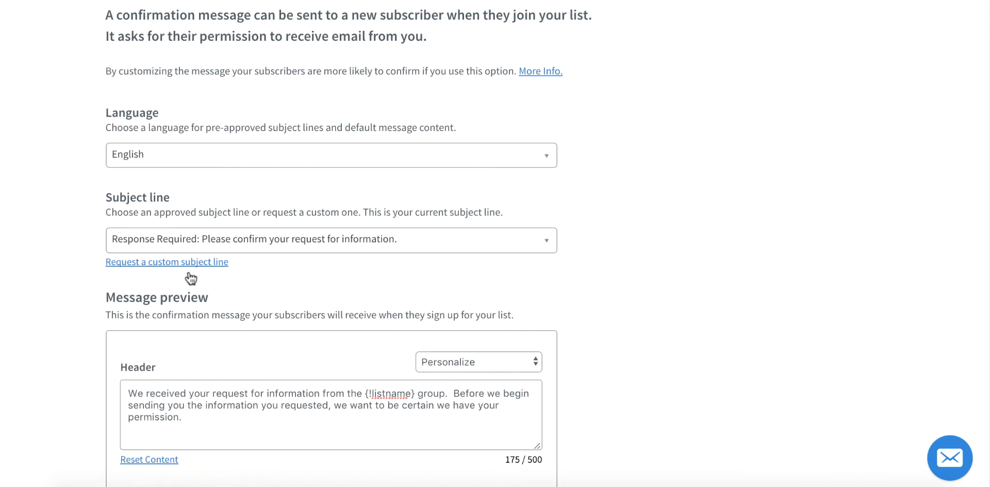
pyautogui.scroll(-9, 603, 380)
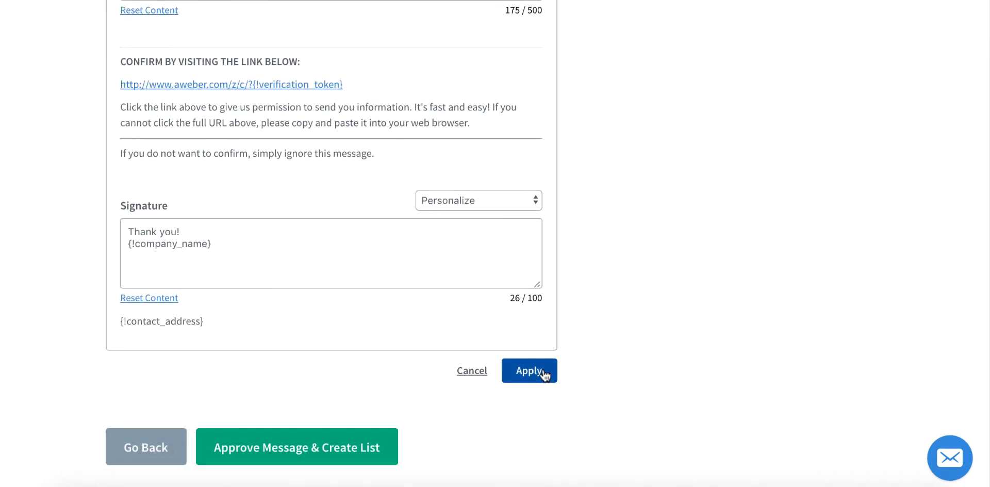
# Apply the confirmation message content, approve the message and create the list.
pyautogui.click(544, 374)
pyautogui.scroll(2, 609, 155)
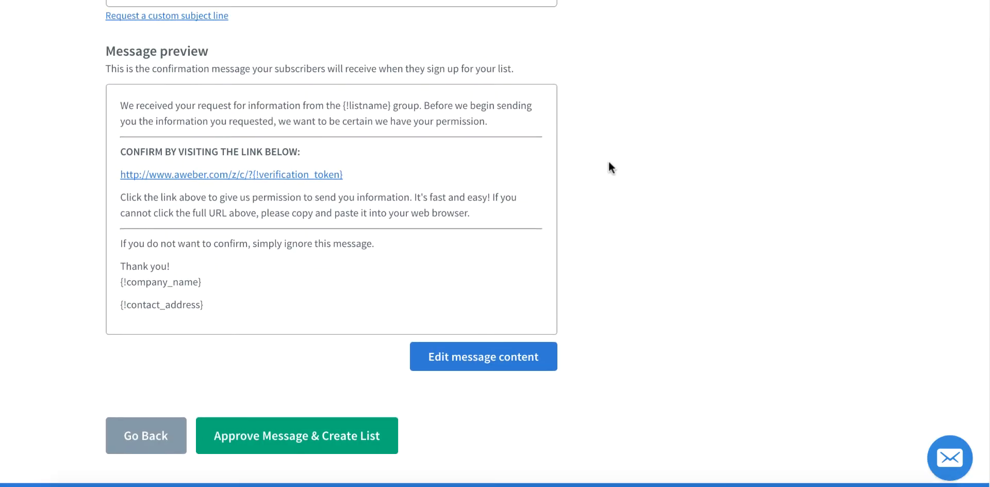
pyautogui.click(316, 448)
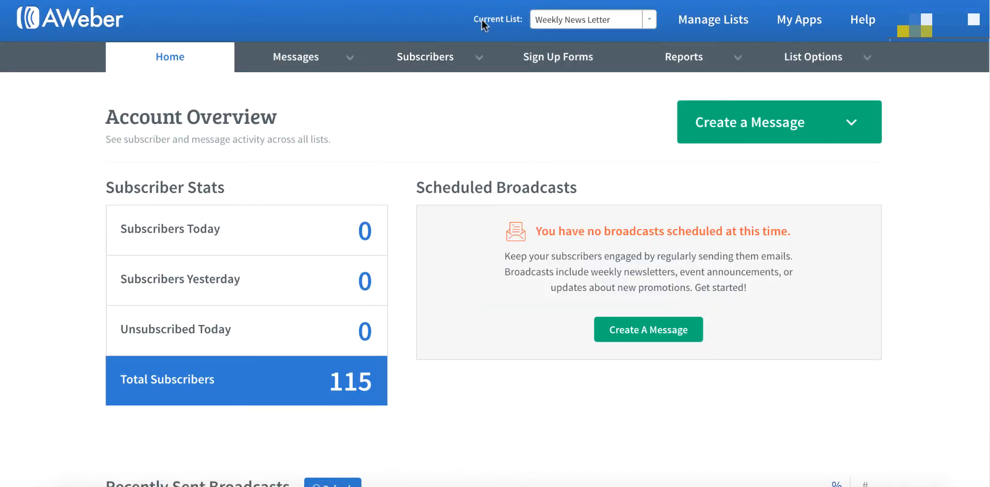
# Check the current list selector and create a new message with the HTML Editor.
pyautogui.click(534, 18)
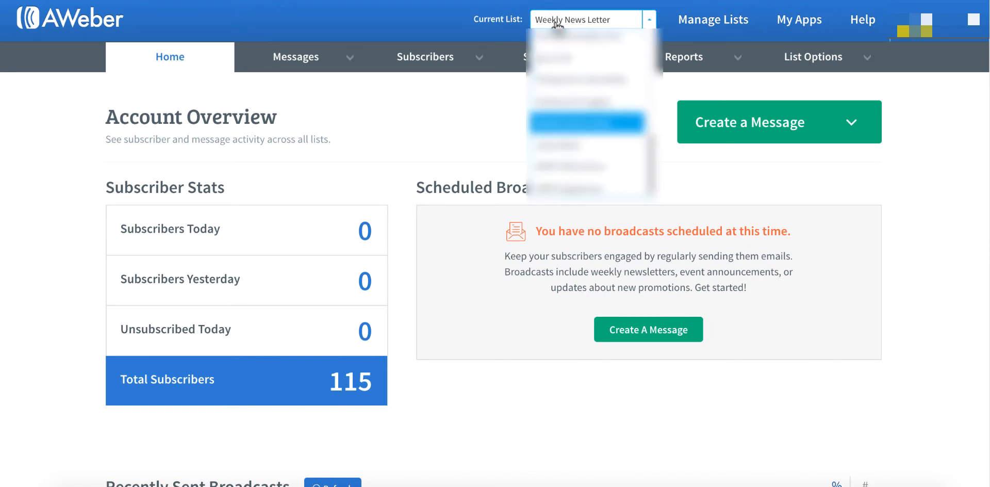
pyautogui.click(485, 23)
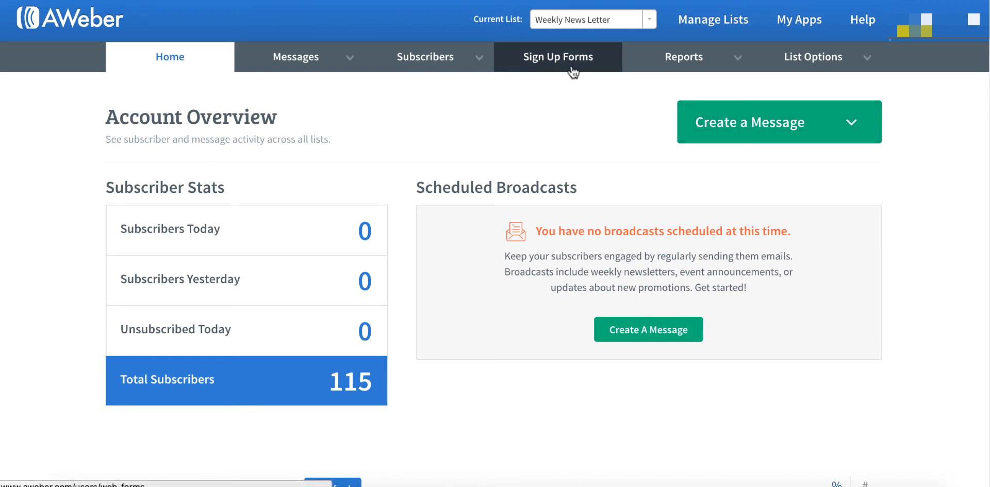
pyautogui.click(762, 125)
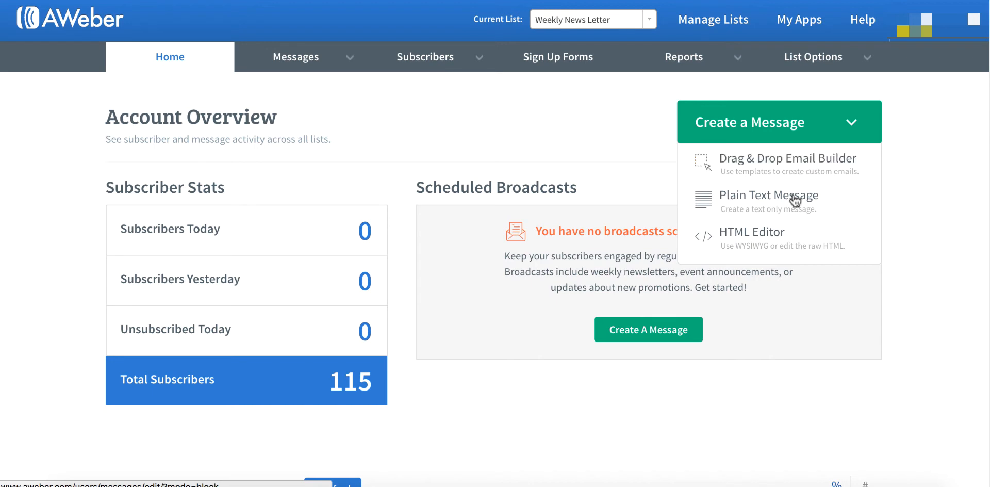
pyautogui.click(773, 241)
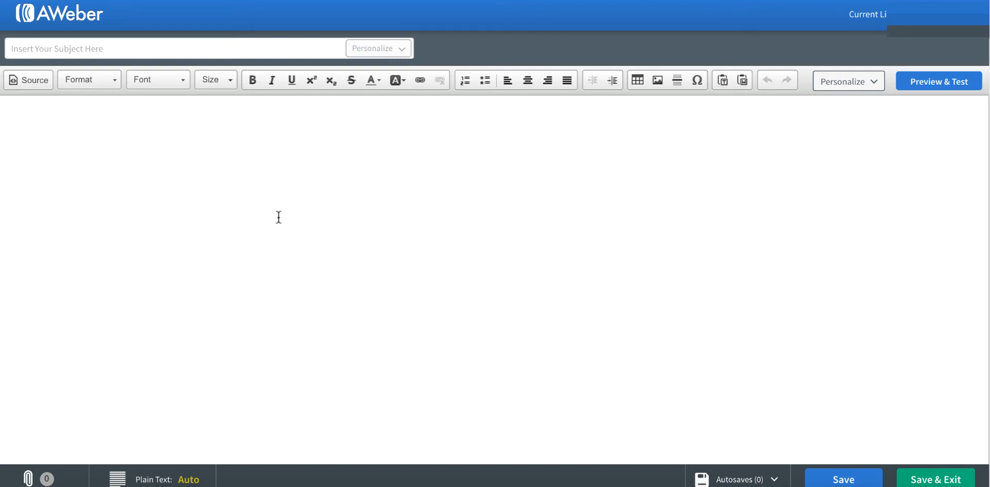
# Enter "Hey .. Welcome to our Community" as the message subject.
pyautogui.click(177, 48)
pyautogui.write('Hey')
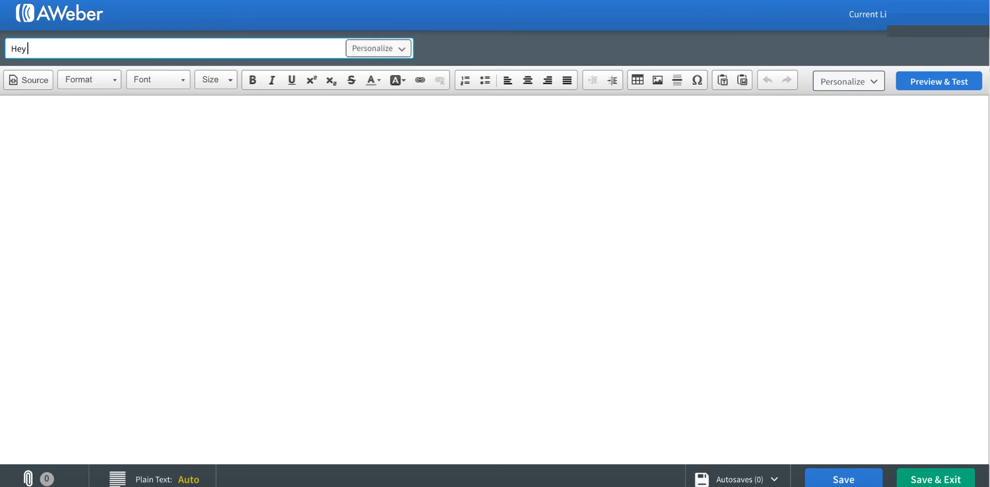
pyautogui.write(' .. Welcome to our Commun')
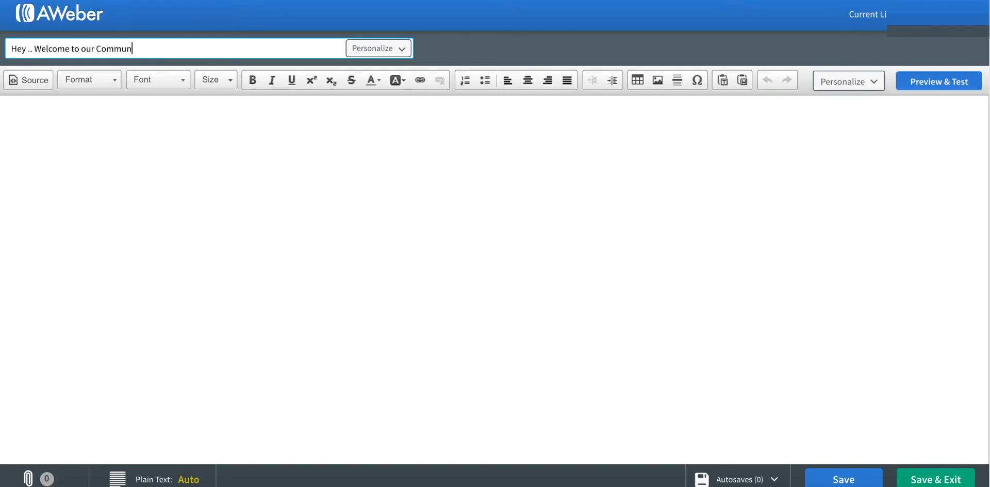
pyautogui.write('ity')
# Personalize the subject by inserting the subscriber's Full Name field directly after "Hey".
pyautogui.click(26, 50)
pyautogui.write('.')
pyautogui.click(294, 197)
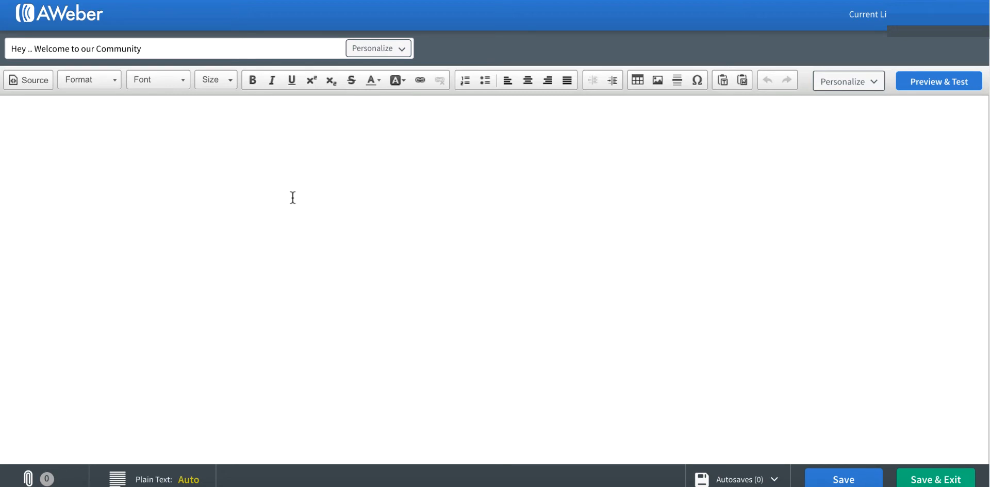
pyautogui.click(391, 47)
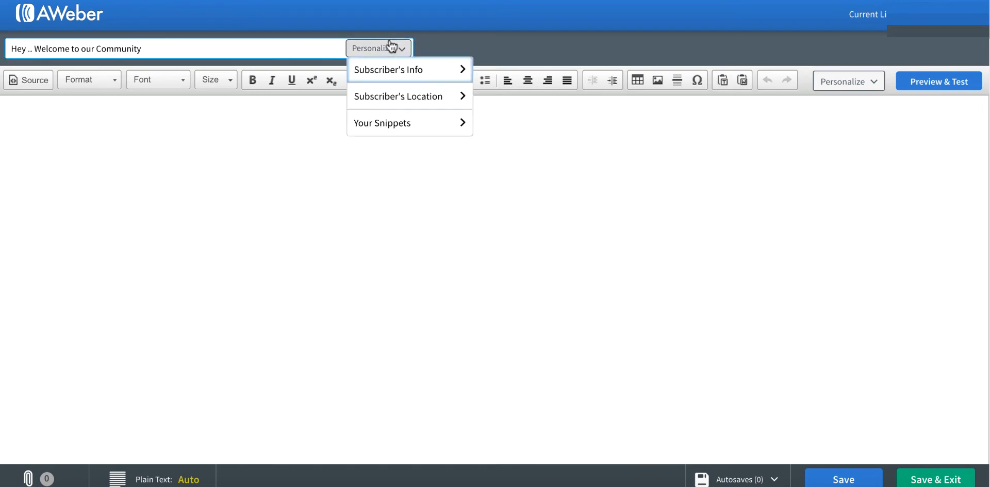
pyautogui.click(412, 81)
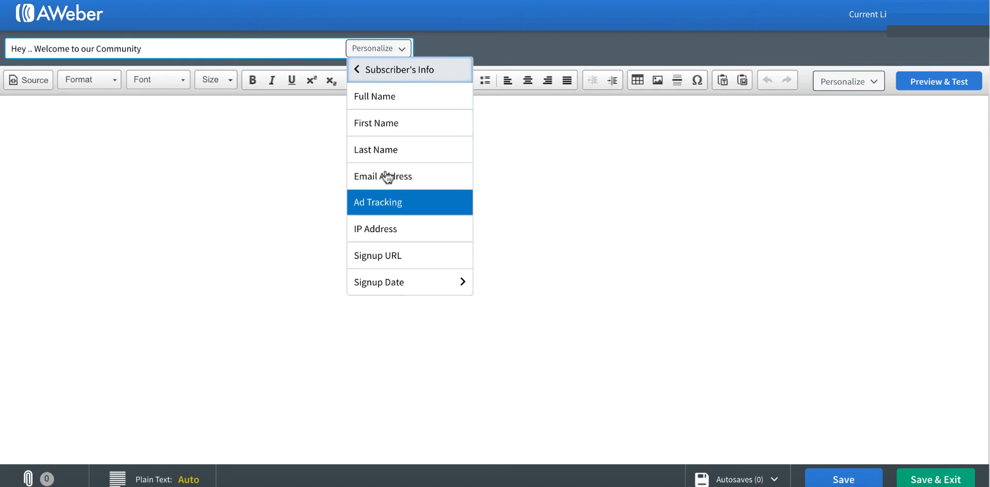
pyautogui.click(389, 106)
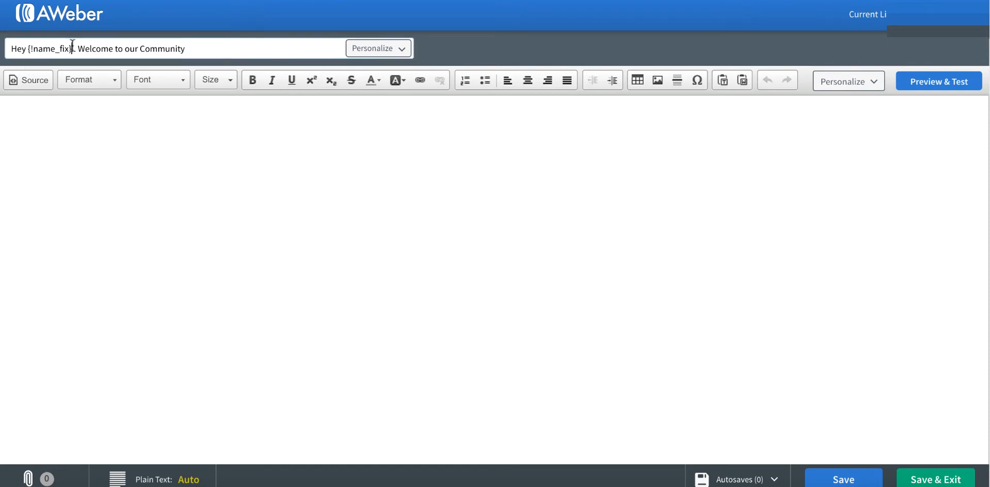
# Start the message body with the greeting "Hey" followed by the subscriber's Last Name field.
pyautogui.click(169, 133)
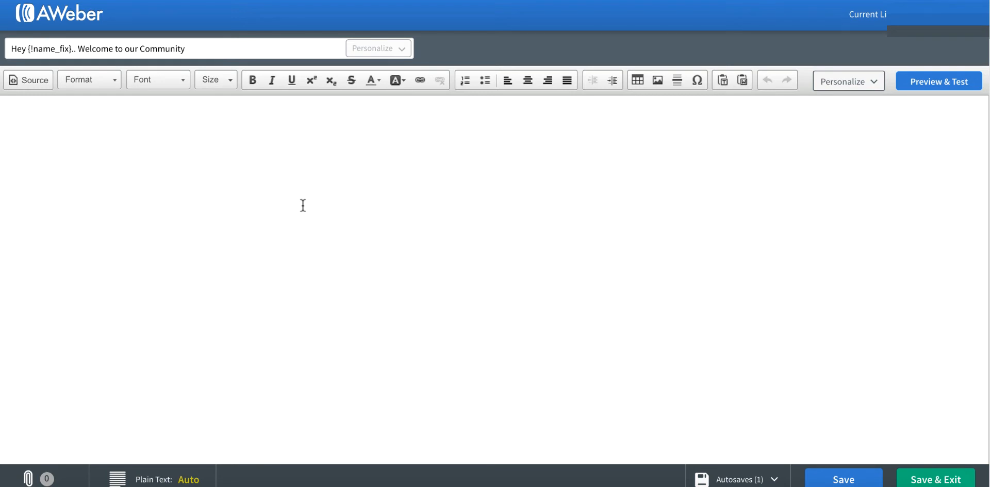
pyautogui.write('Hey')
pyautogui.click(840, 87)
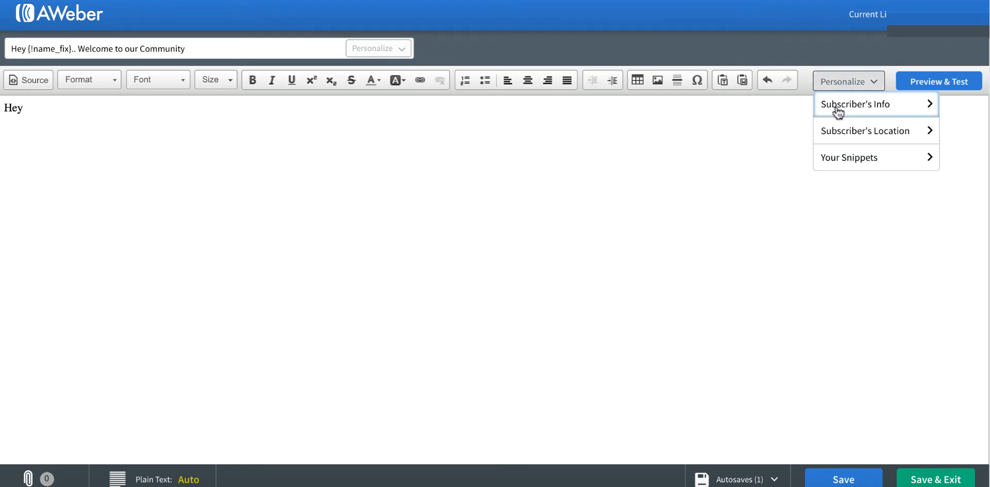
pyautogui.click(866, 110)
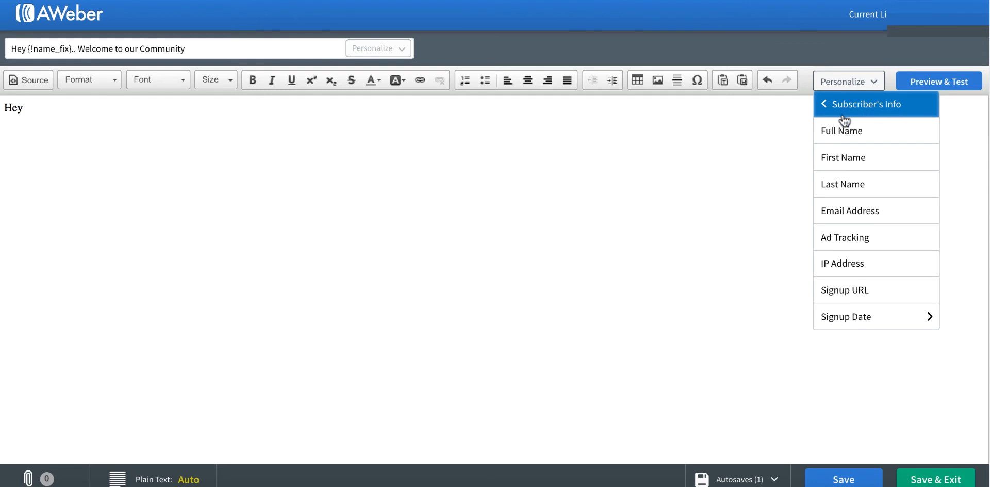
pyautogui.click(860, 180)
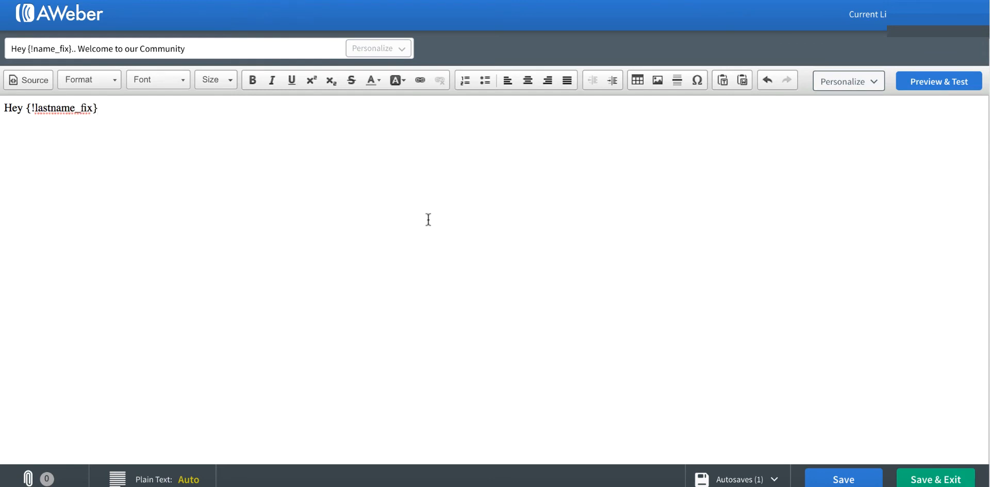
# Write the welcome text below the greeting, from "Glad to see you inside." through the three numbered expectations and follow-us addresses to "Cheers !!!".
pyautogui.press('Return')
pyautogui.write('Glad to see you')
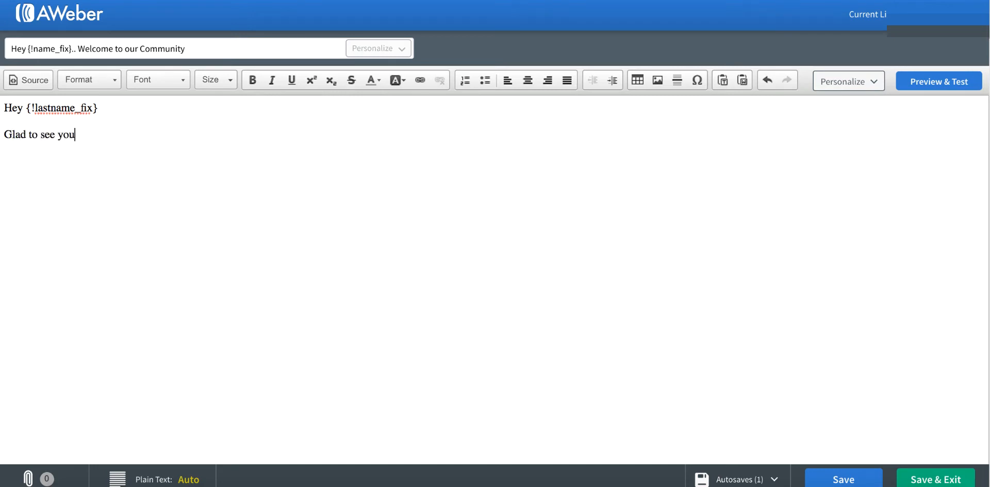
pyautogui.write(' inside.')
pyautogui.write('We are sure you are going to enjoy our newsletters every week.  A Little information of what you can expect is stated below. So, please go through and also watch out for your first newsletter tomorrow.  1. You will receive a Letter Once Every Week on Thursdays 2. You will receive a FREEBIE that can help you with your Online Journey every Sunday 3. We will send you the Most Important New Products that are launching in this space to help you with your OnlineJourney  If you have any questions, do not hesitate to ask us by replying to this email.  You can also follow us on,  Facebook @ onlinemoneybee.com/FacebookPage Youtube @ onlinemoneybee.com/Youtube Our Blog @ onlinemoneybee.com  Cheers !!!')
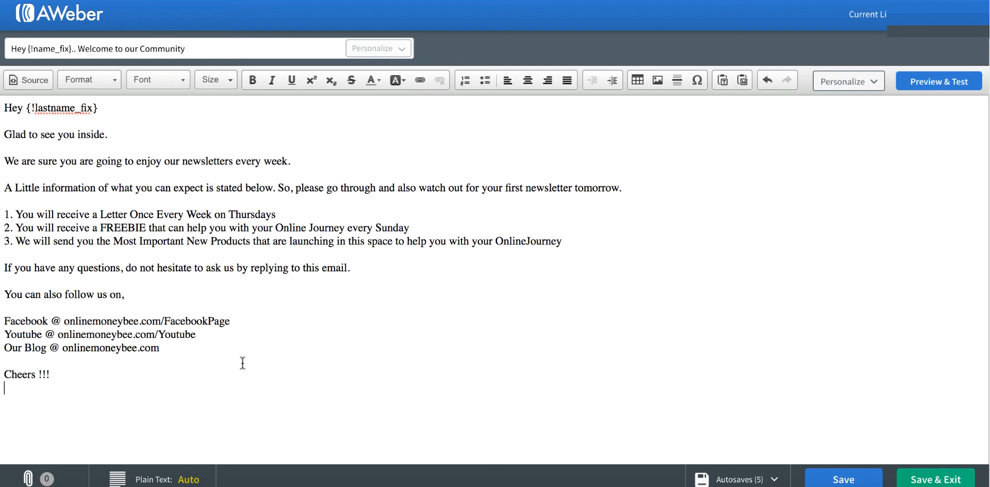
pyautogui.click(67, 321)
pyautogui.moveTo(69, 321); pyautogui.dragTo(231, 320)
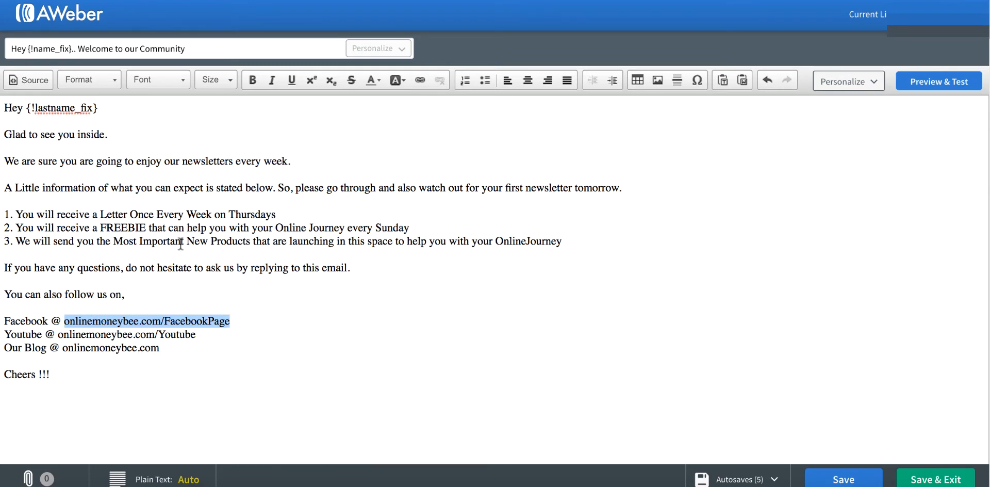
pyautogui.click(418, 81)
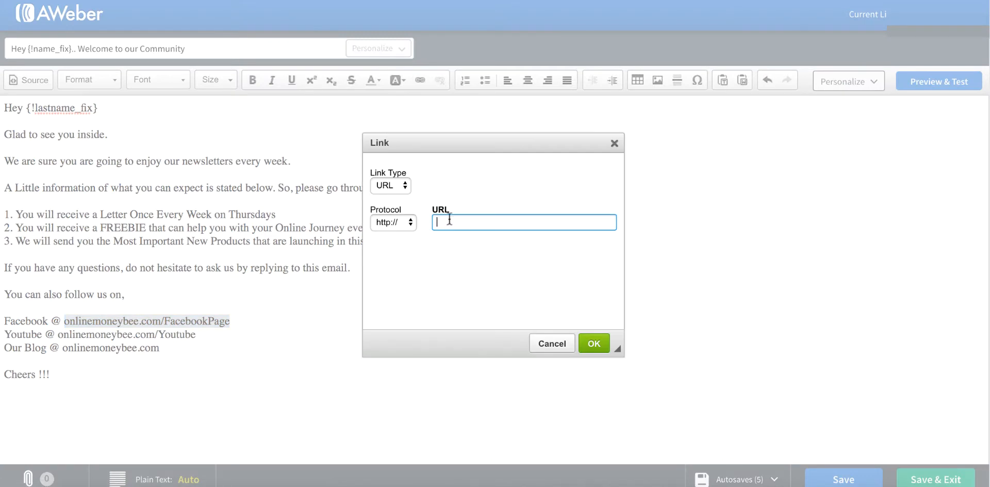
pyautogui.hotkey('ctrl', 'v')
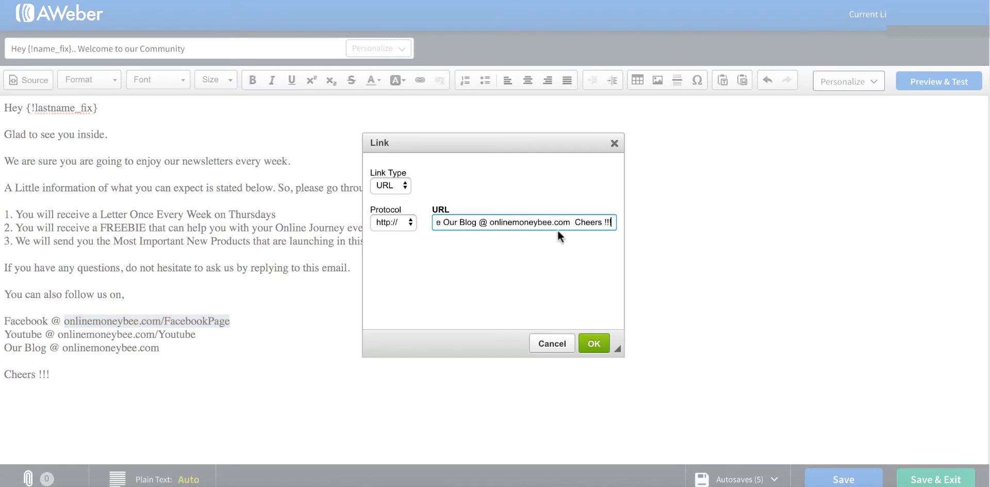
pyautogui.hotkey('ctrl', 'a')
pyautogui.press('BackSpace')
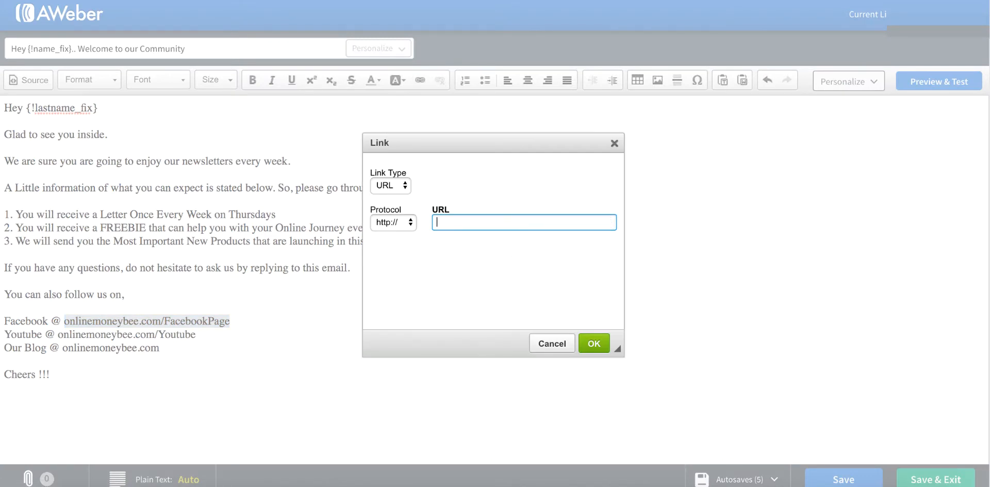
pyautogui.write('onlinemoneybee.com/')
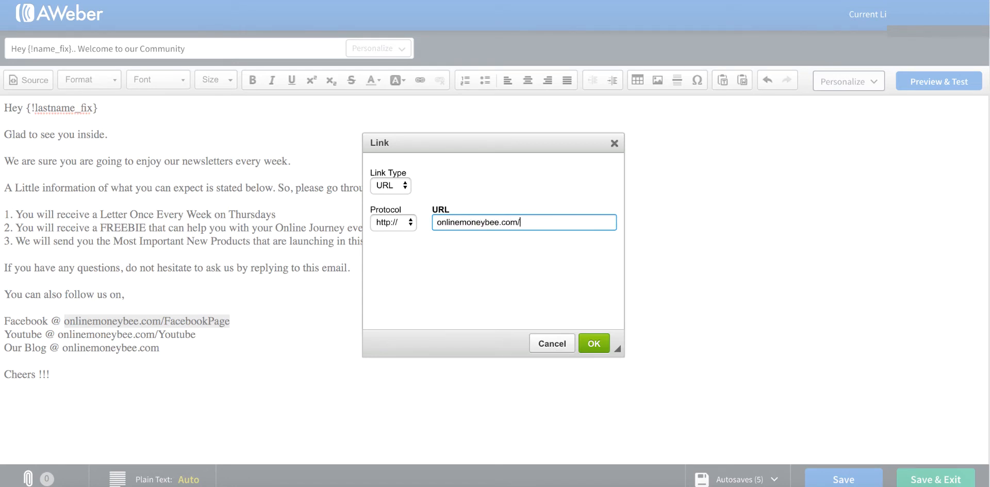
pyautogui.write('facebookpage')
pyautogui.click(593, 344)
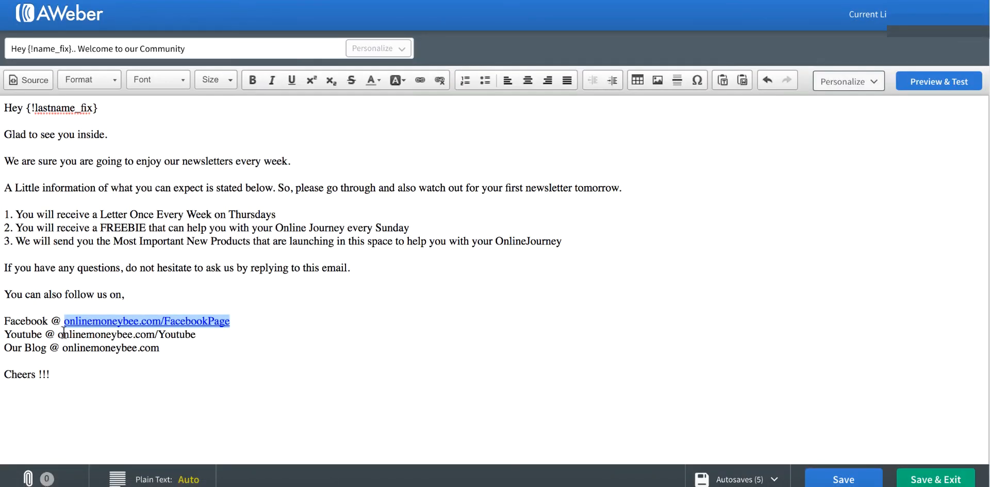
pyautogui.moveTo(58, 334); pyautogui.dragTo(193, 335)
pyautogui.hotkey('ctrl', 'c')
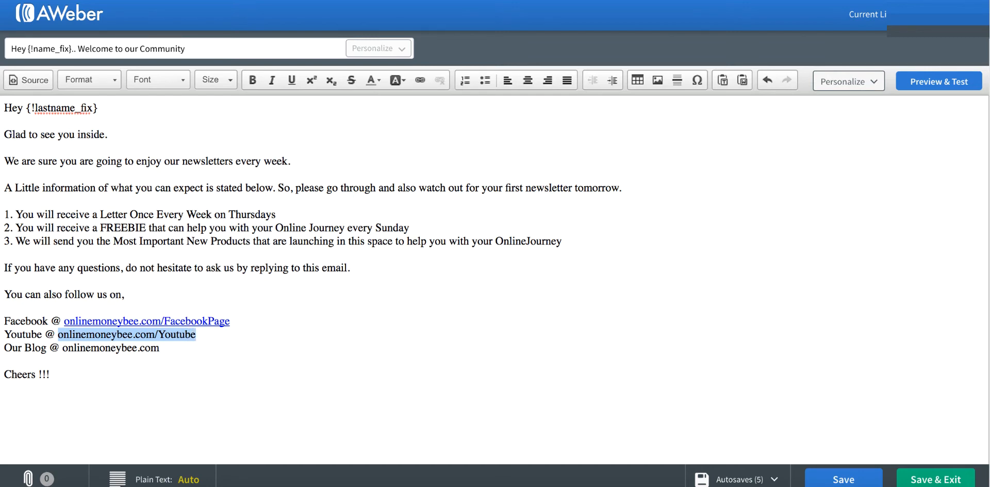
pyautogui.click(418, 79)
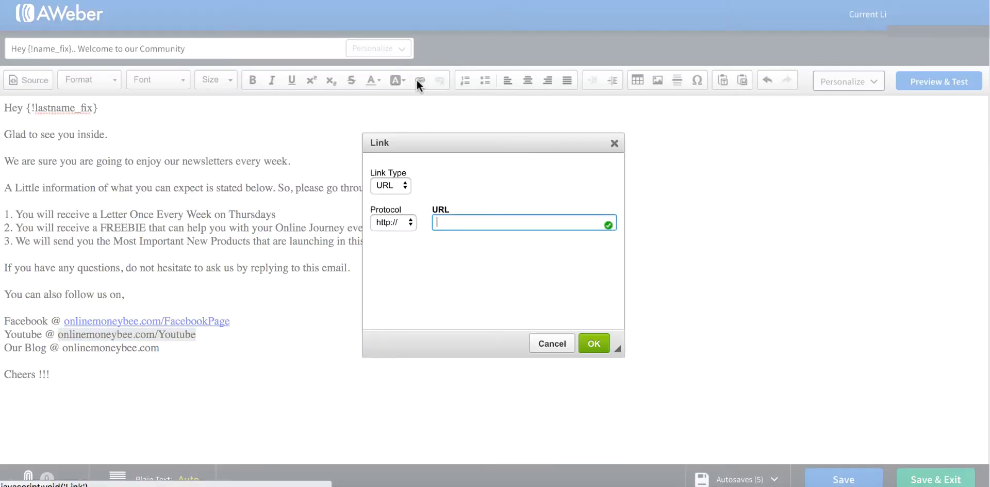
pyautogui.click(485, 222)
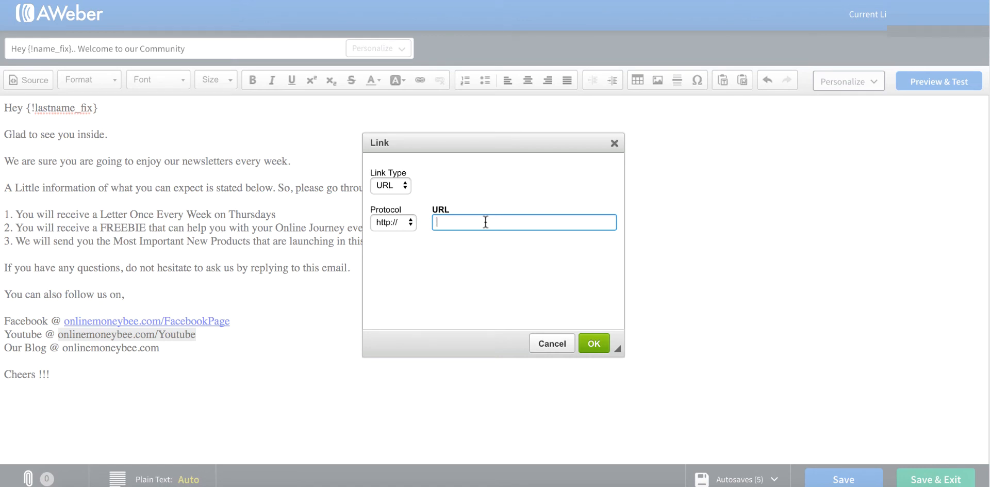
pyautogui.hotkey('ctrl', 'v')
pyautogui.click(573, 255)
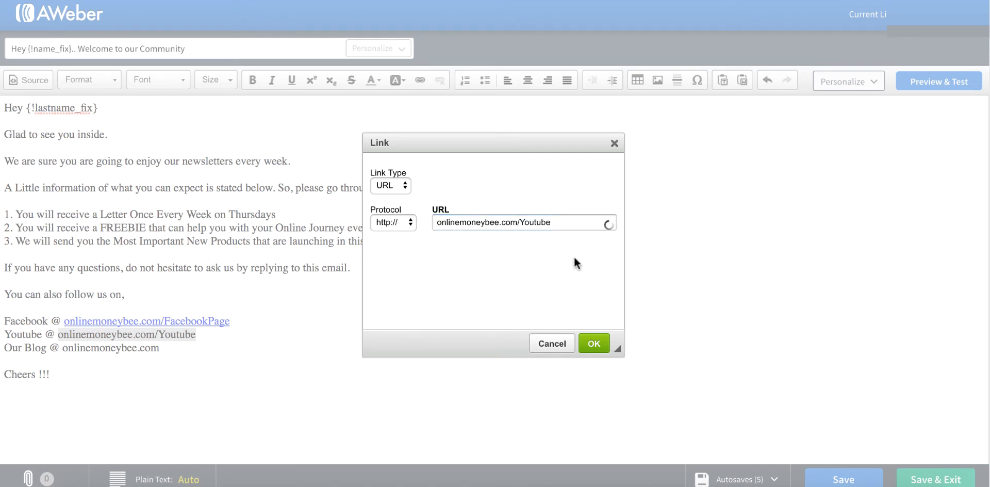
pyautogui.click(594, 345)
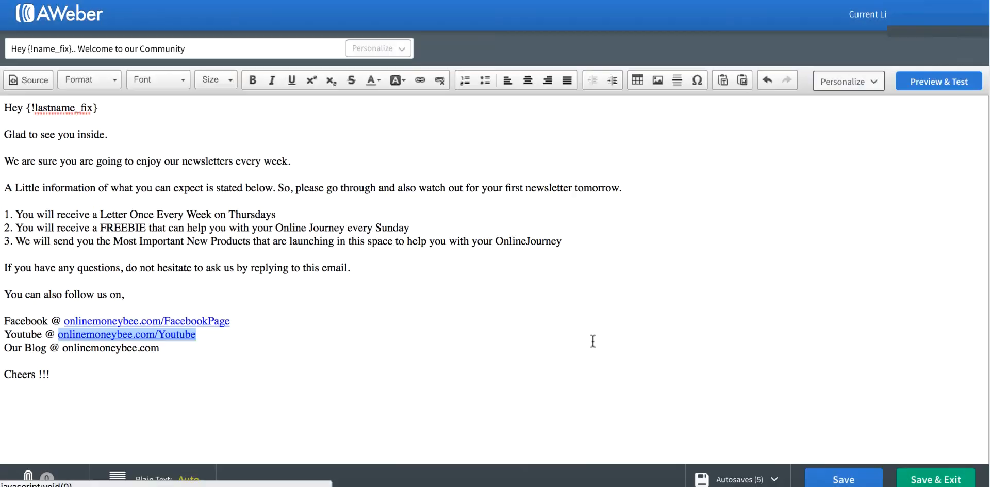
pyautogui.moveTo(62, 347); pyautogui.dragTo(159, 348)
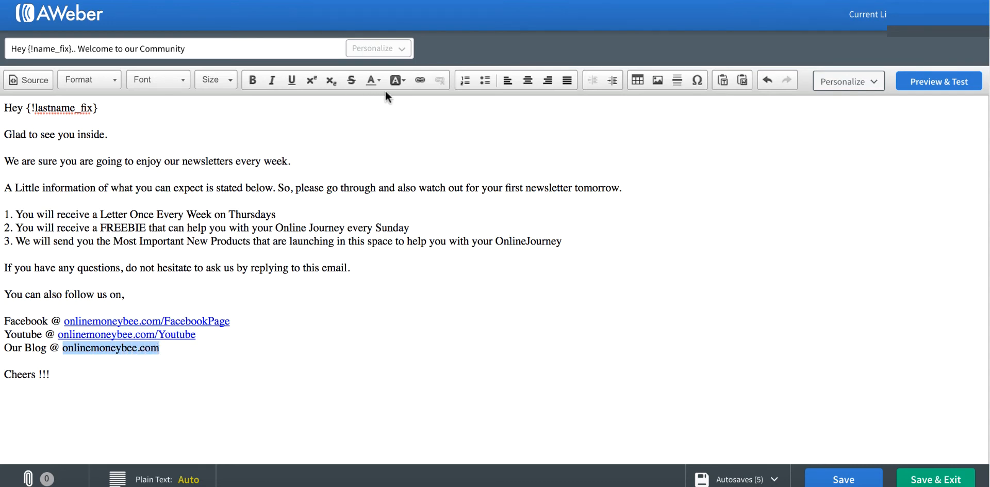
pyautogui.click(417, 80)
pyautogui.write('onl')
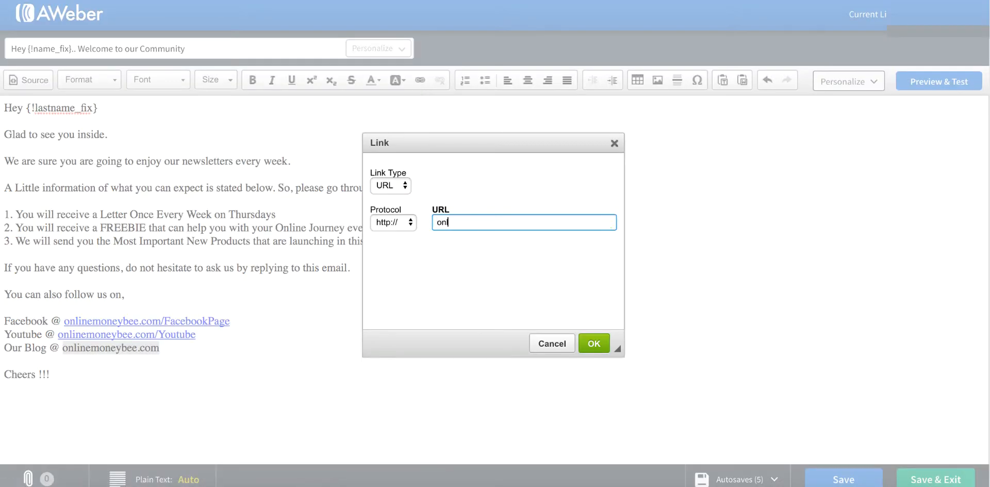
pyautogui.hotkey('ctrl', 'v')
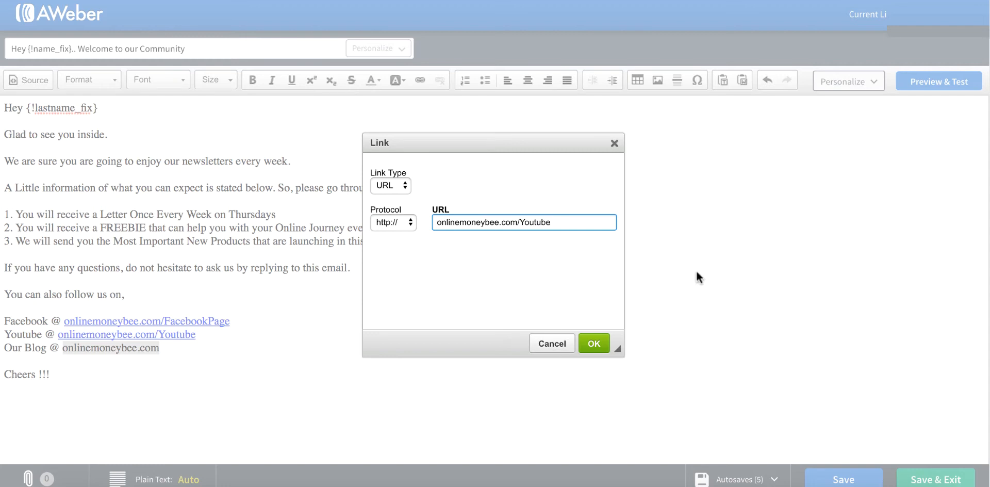
pyautogui.press('BackSpace')
pyautogui.press('BackSpace')
pyautogui.press('BackSpace')
pyautogui.press('BackSpace')
pyautogui.press('BackSpace')
pyautogui.click(593, 343)
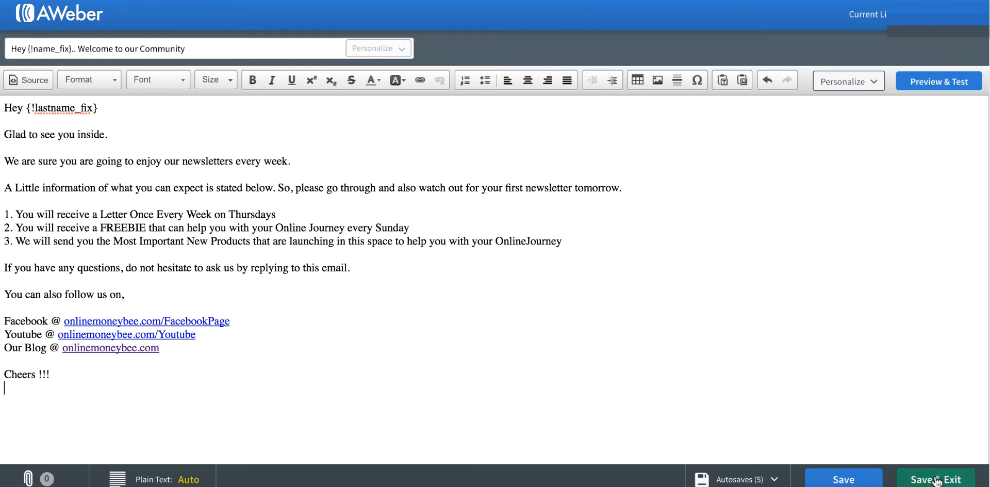
# Send a test of the welcome message to the prefilled e-mail address, and save and exit the message.
pyautogui.click(875, 479)
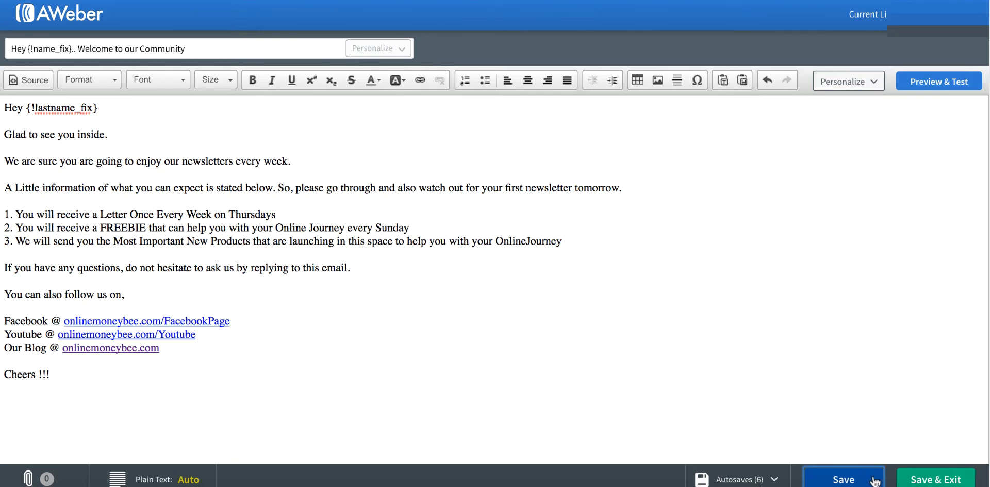
pyautogui.click(939, 81)
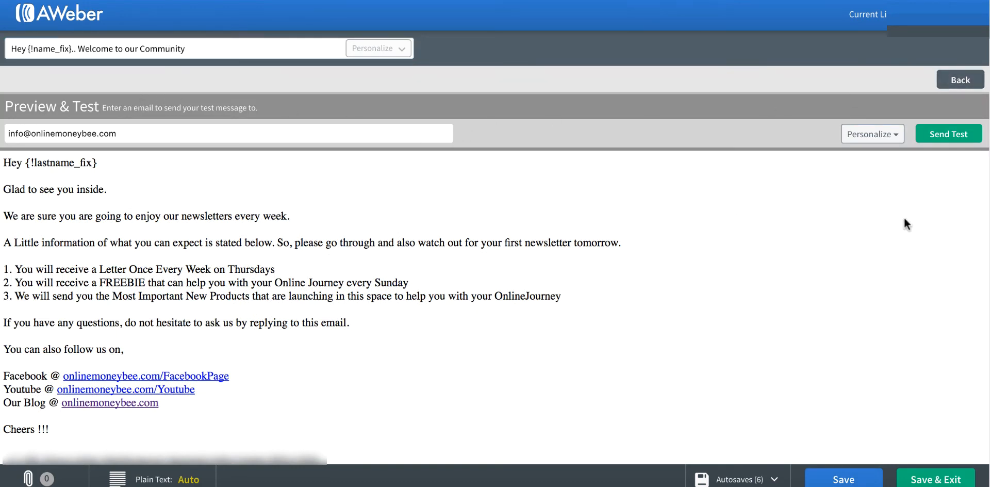
pyautogui.tripleClick(109, 135)
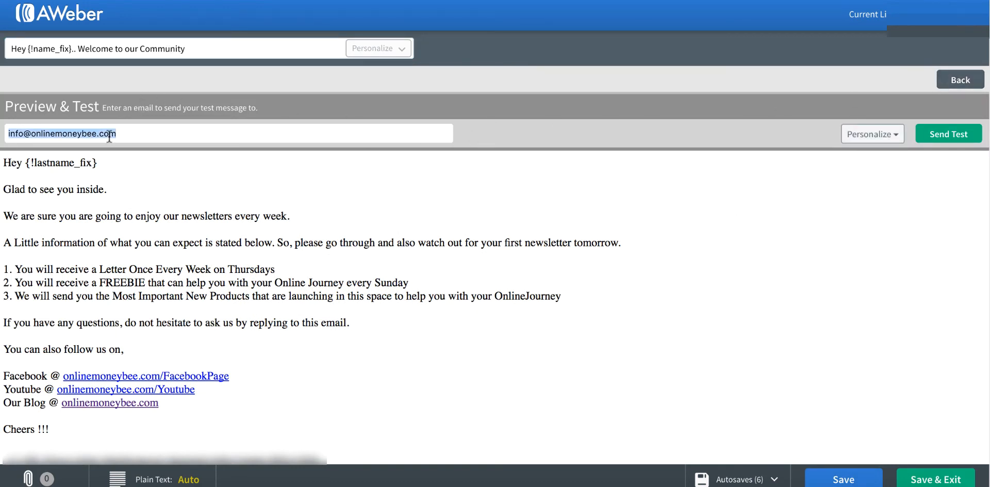
pyautogui.click(303, 216)
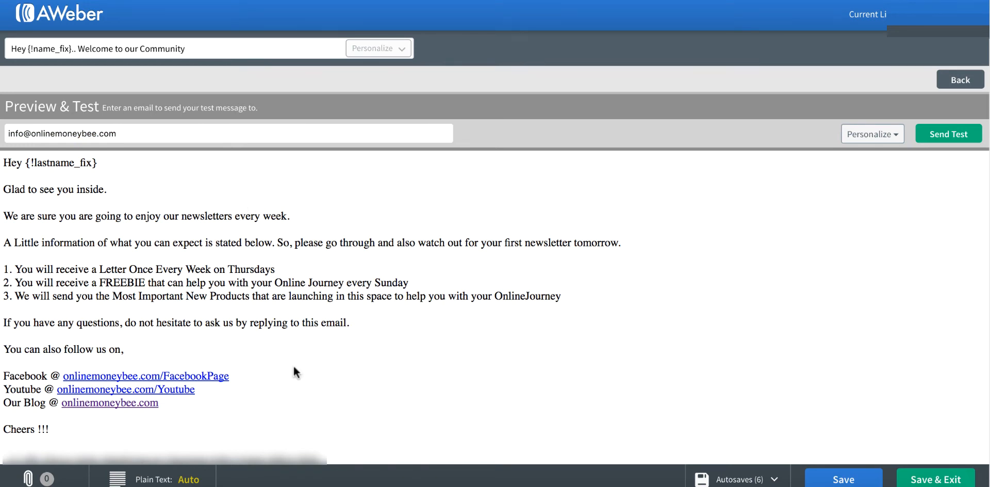
pyautogui.click(941, 138)
pyautogui.tripleClick(61, 133)
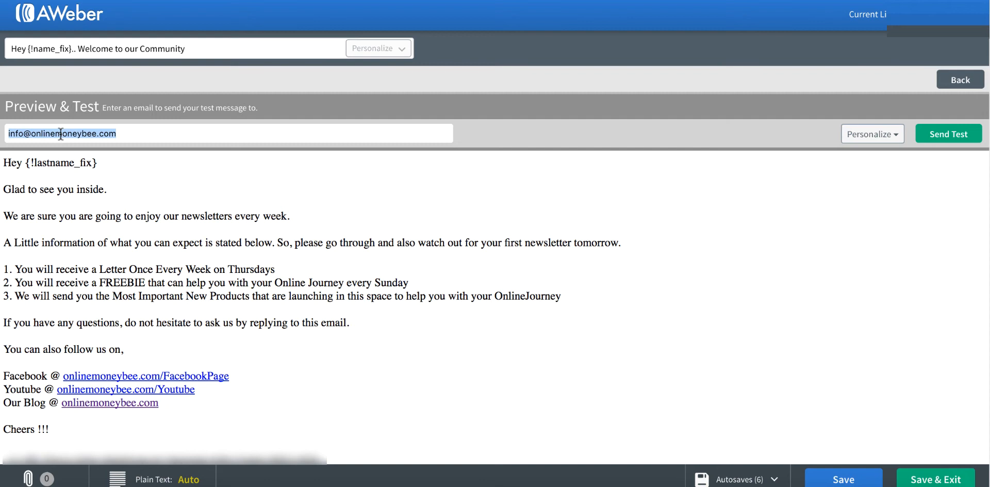
pyautogui.click(190, 186)
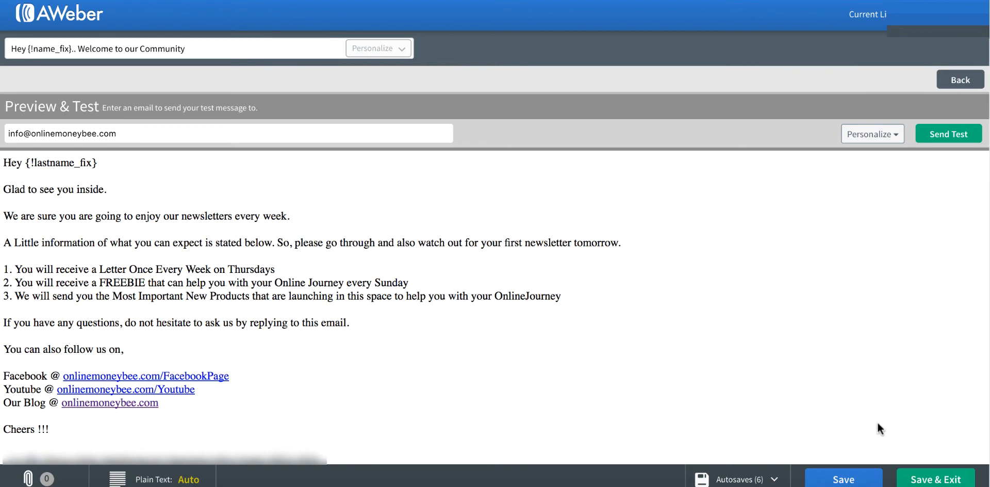
pyautogui.click(917, 479)
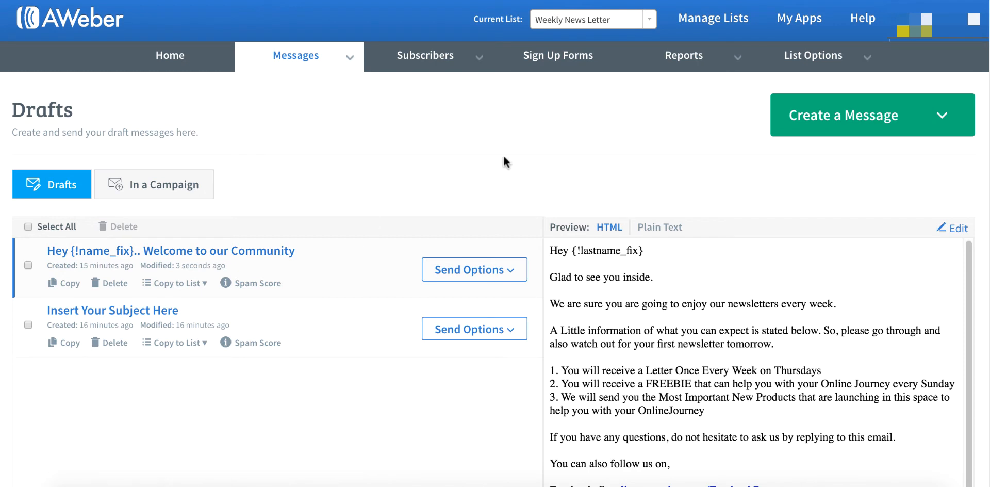
# Add the "Welcome to our Community" draft to the follow up series, keeping click tracking on website links enabled.
pyautogui.click(498, 264)
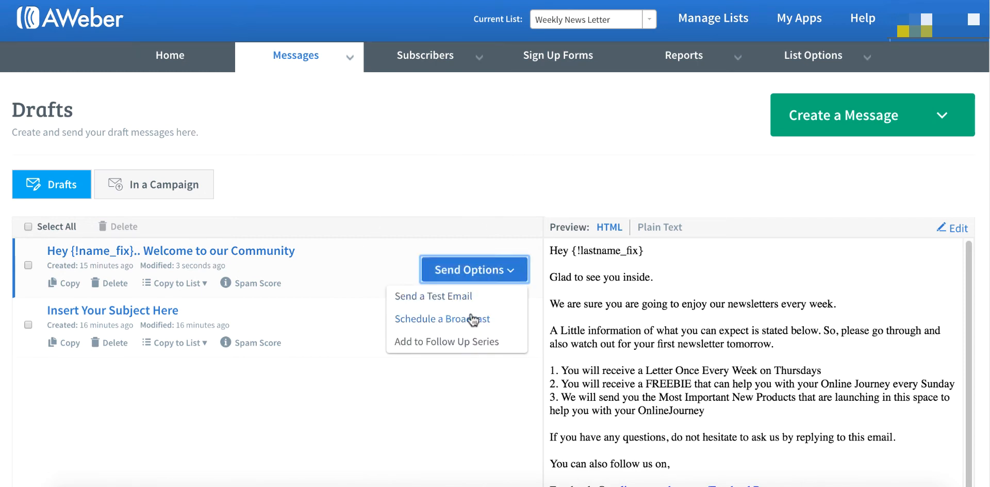
pyautogui.click(443, 121)
pyautogui.click(504, 271)
pyautogui.moveTo(351, 68)
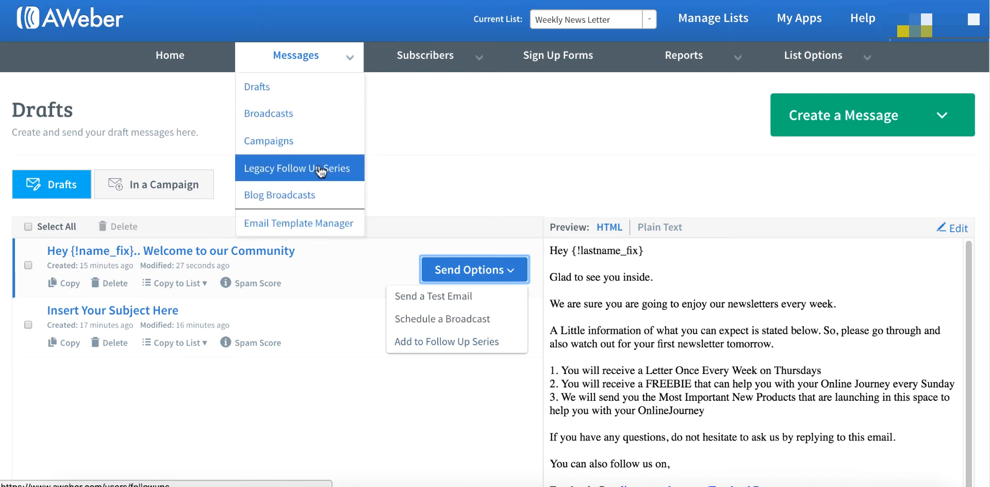
pyautogui.click(442, 342)
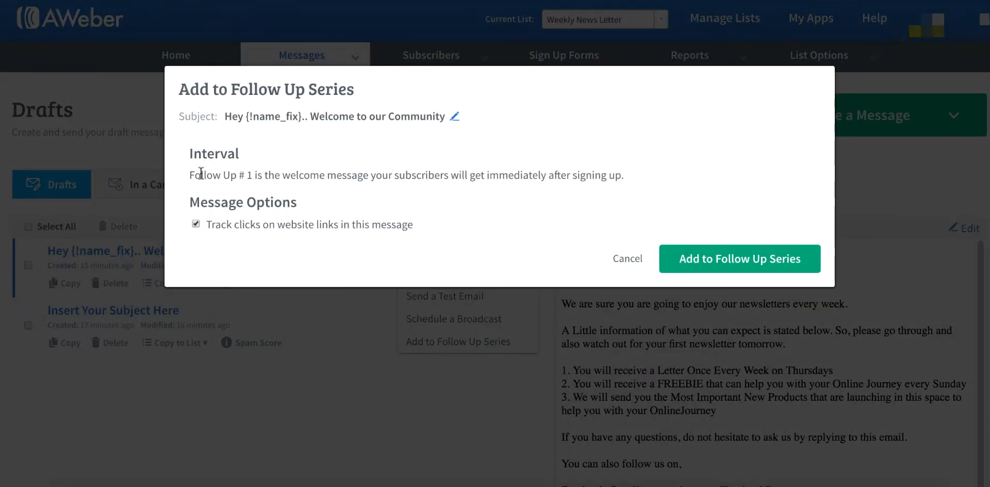
pyautogui.tripleClick(245, 174)
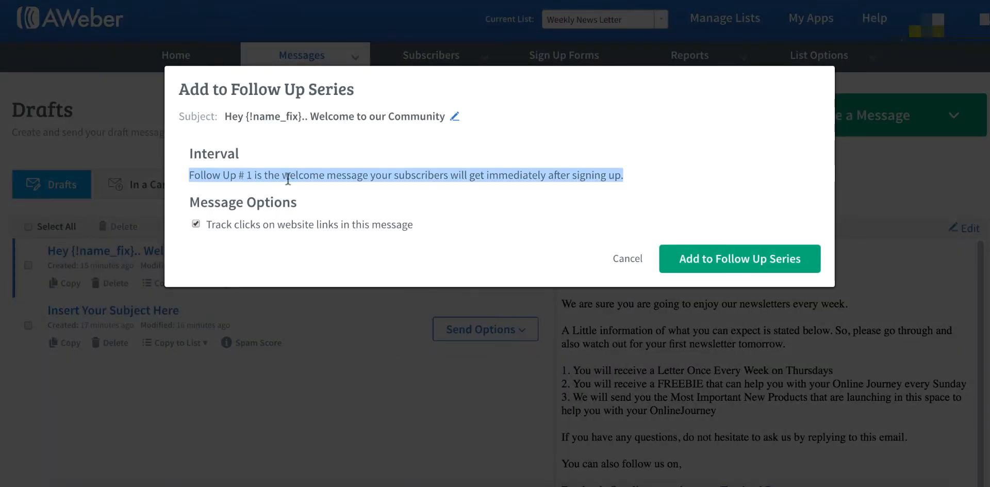
pyautogui.click(314, 175)
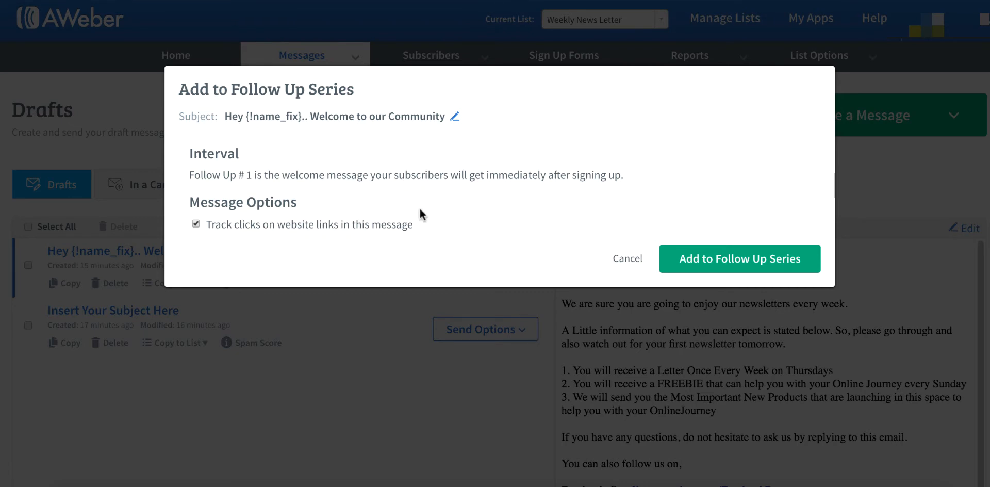
pyautogui.click(732, 268)
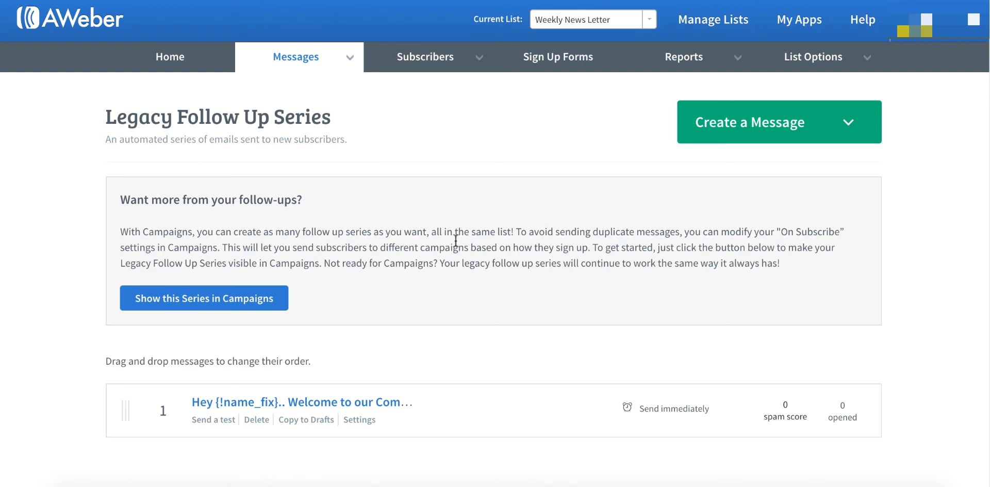
# Start creating the first sign up form for the Weekly News Letter list.
pyautogui.click(350, 63)
pyautogui.click(567, 67)
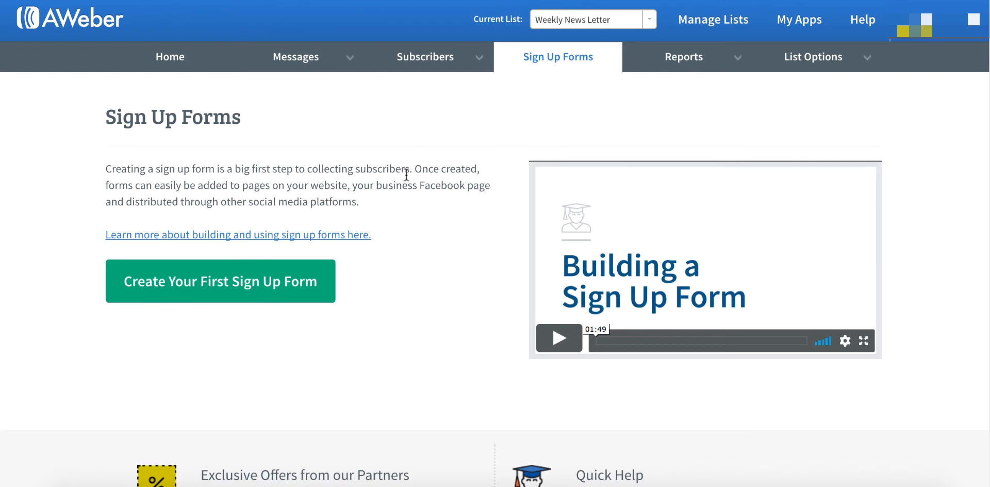
pyautogui.click(276, 291)
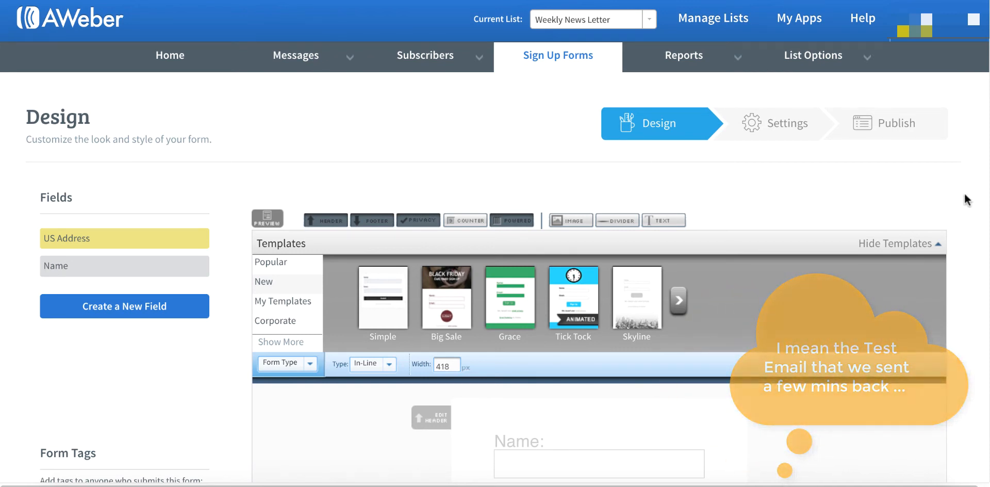
# Examine the default sign up form's design, its fields and the preview of the Big Sale template.
pyautogui.scroll(-1, 965, 195)
pyautogui.scroll(-2, 964, 190)
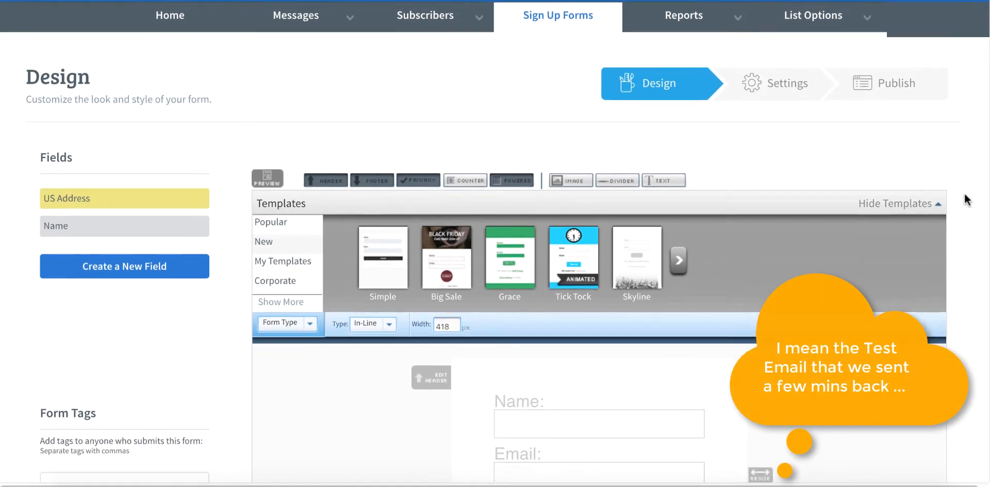
pyautogui.scroll(3, 964, 191)
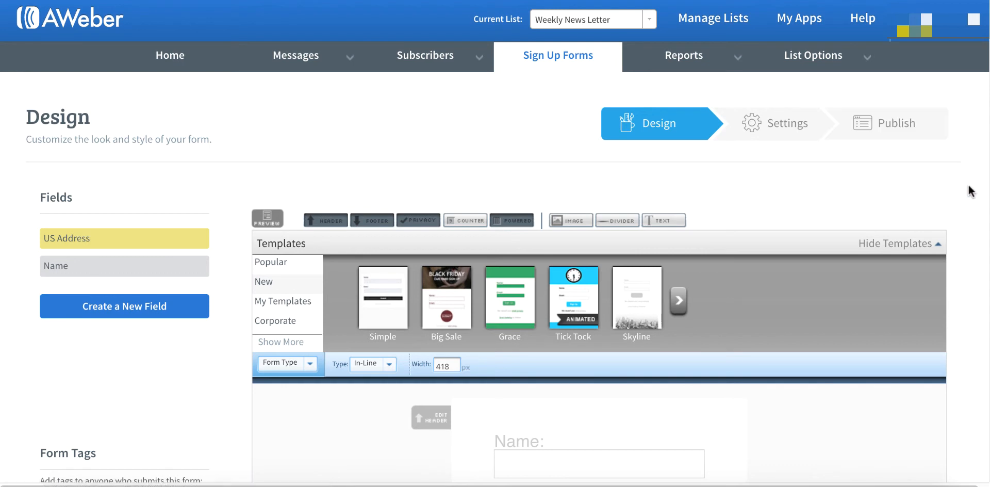
pyautogui.scroll(-1, 969, 191)
pyautogui.scroll(-3, 972, 191)
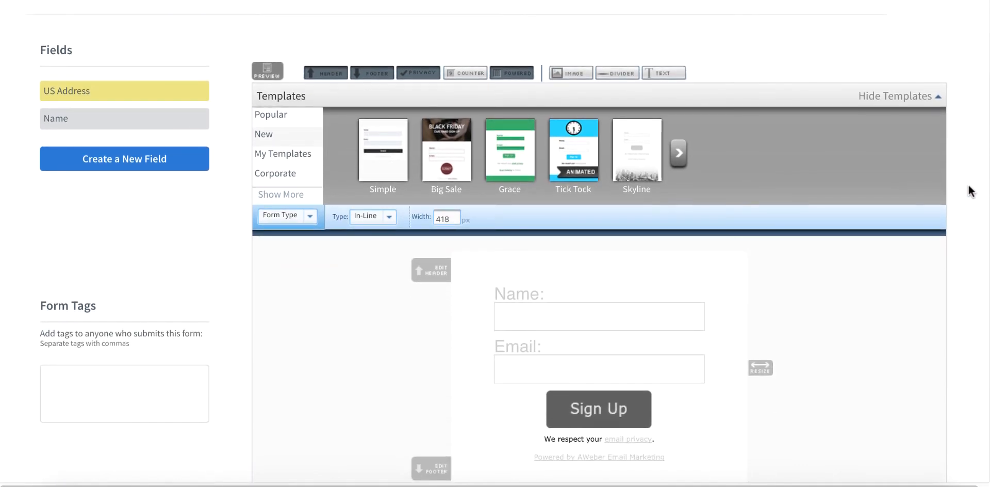
pyautogui.scroll(-1, 969, 191)
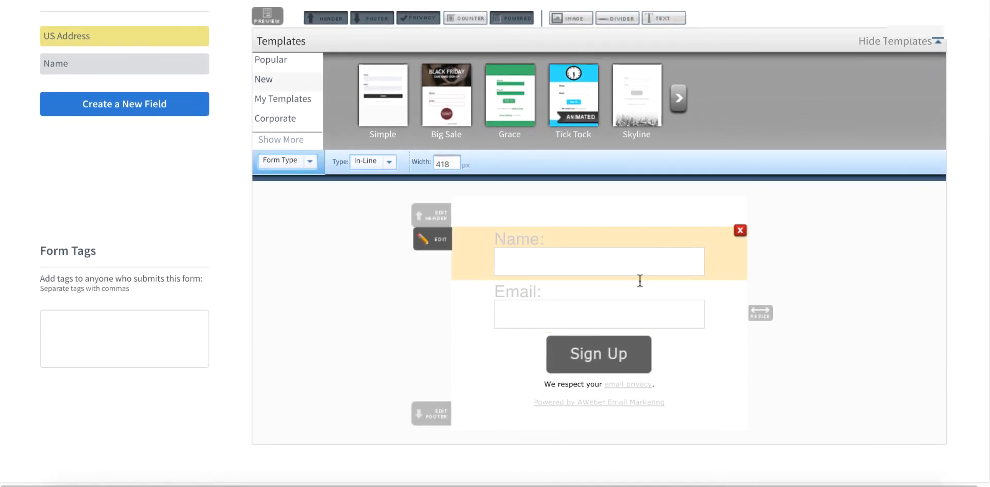
pyautogui.scroll(1, 332, 286)
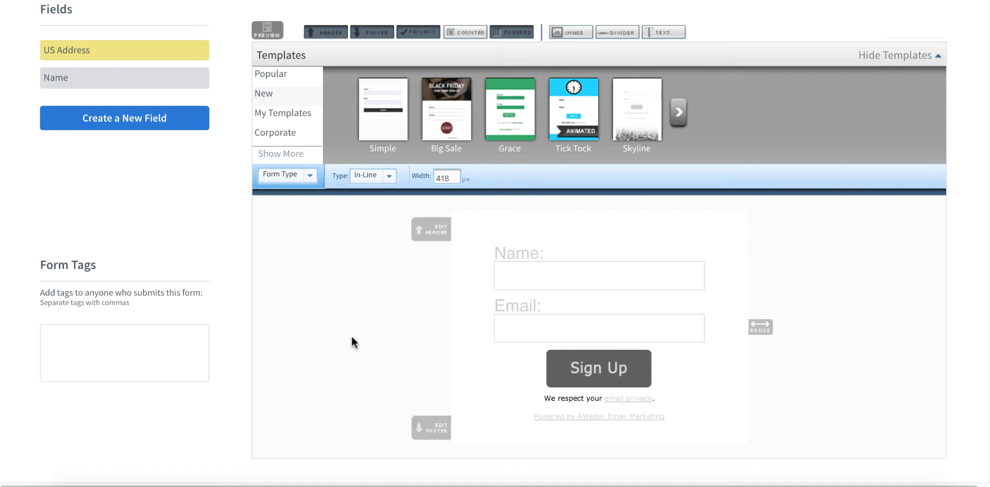
pyautogui.click(448, 115)
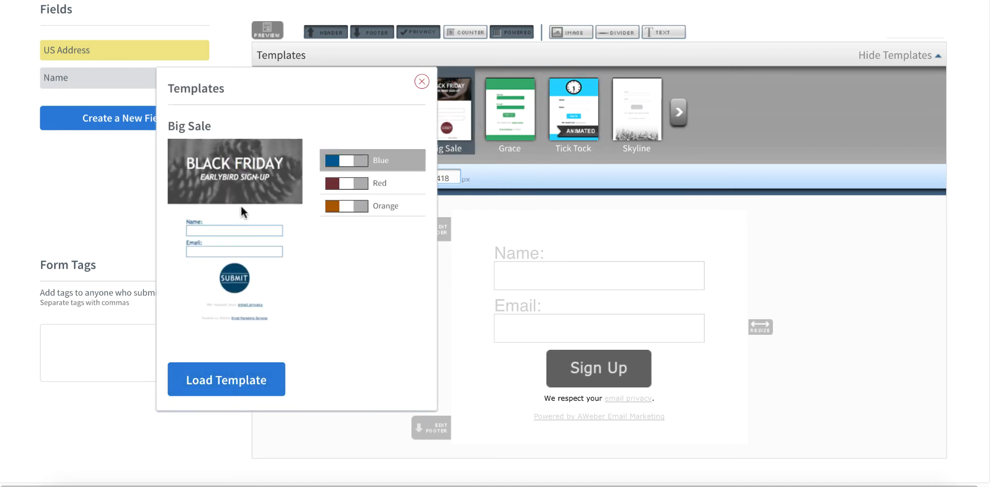
pyautogui.click(422, 82)
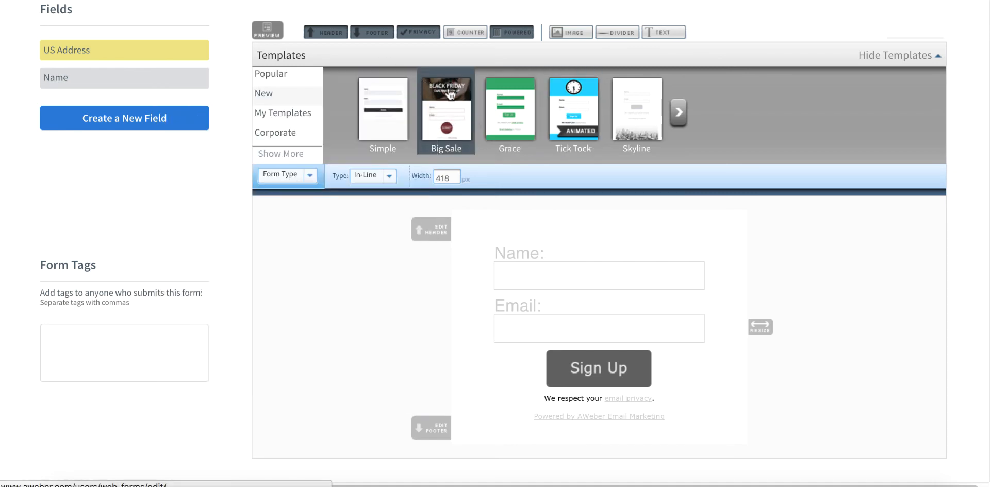
# Load the Grace template in its Green color variant into the sign up form.
pyautogui.click(499, 106)
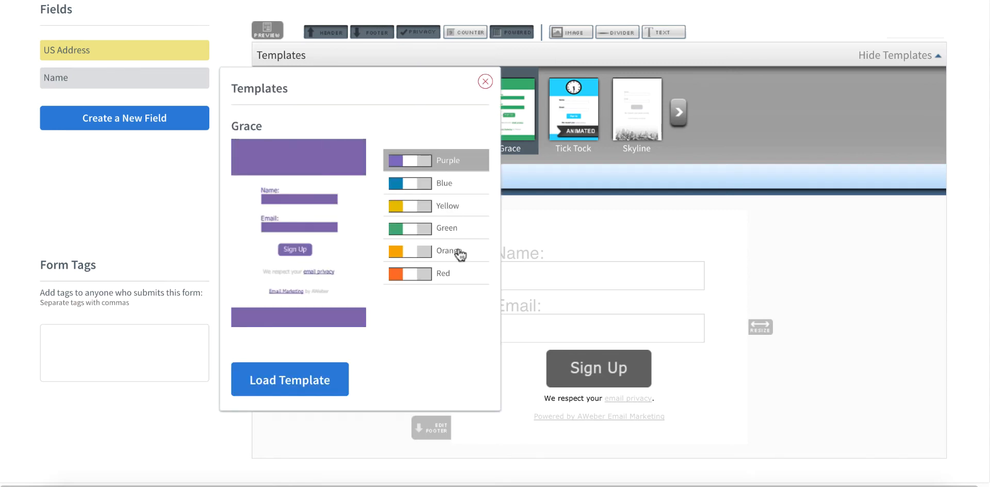
pyautogui.click(411, 207)
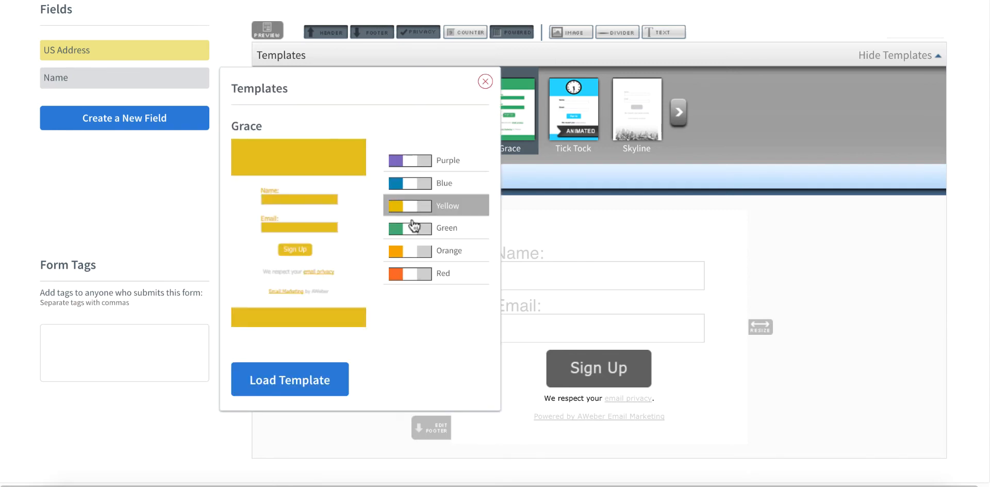
pyautogui.click(413, 228)
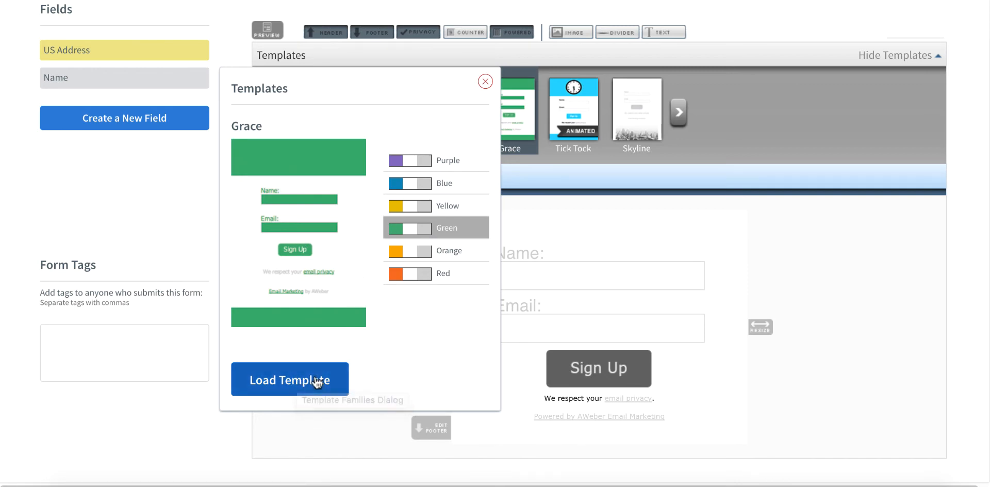
pyautogui.click(316, 380)
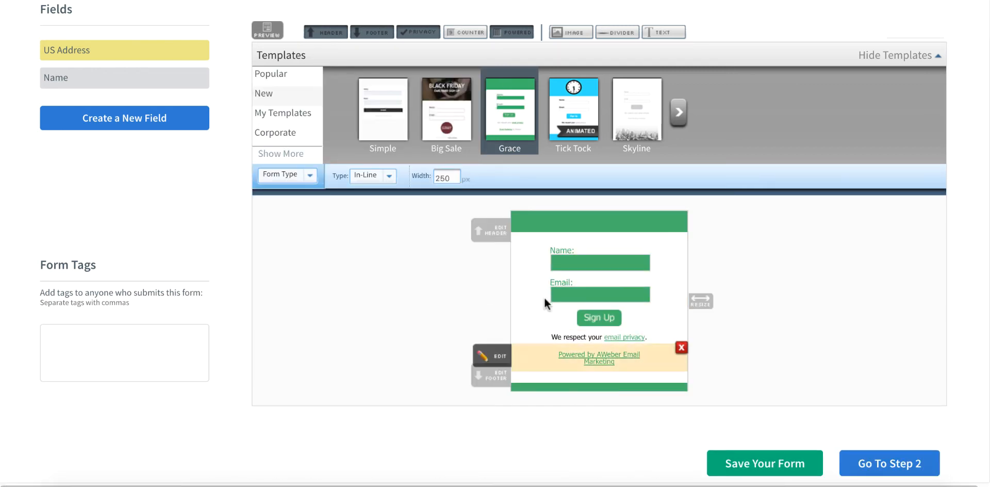
# Load the animated Tick Tock template in its Cyan variant and inspect its header content.
pyautogui.click(581, 99)
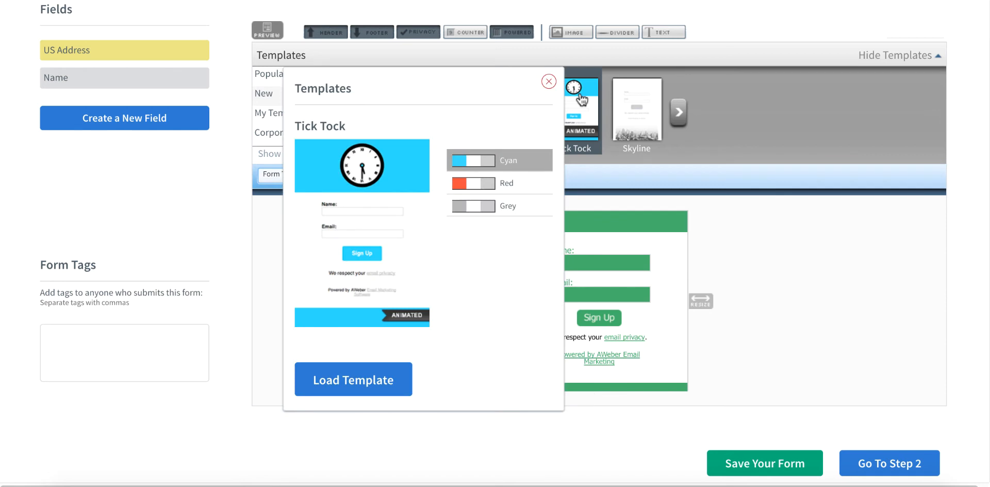
pyautogui.click(372, 379)
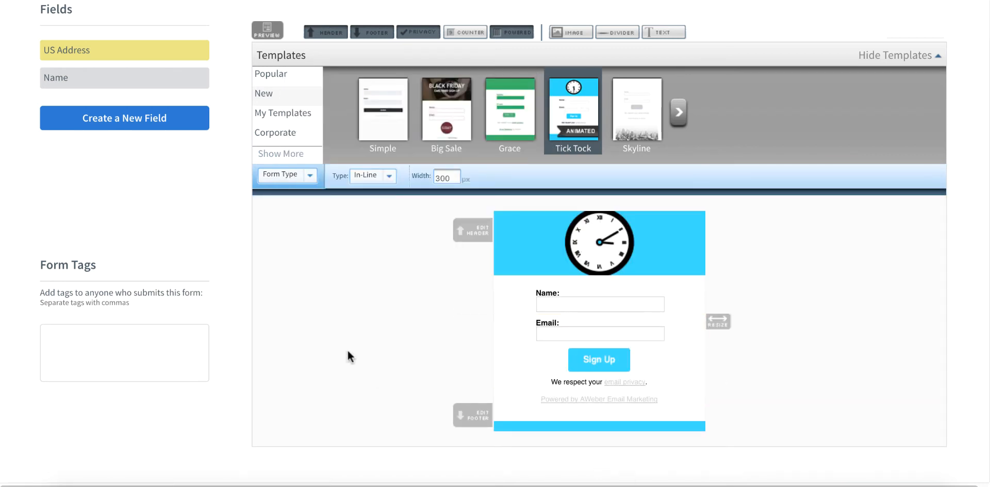
pyautogui.click(521, 234)
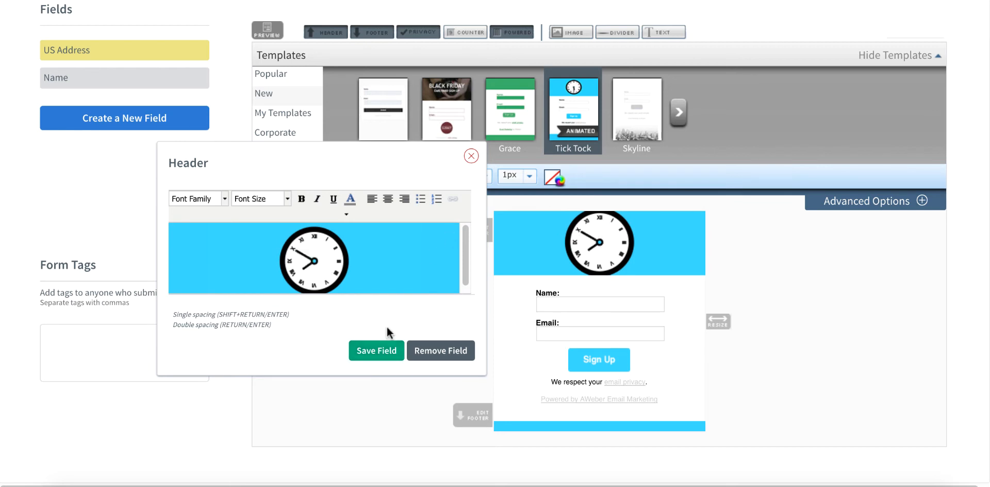
pyautogui.click(471, 156)
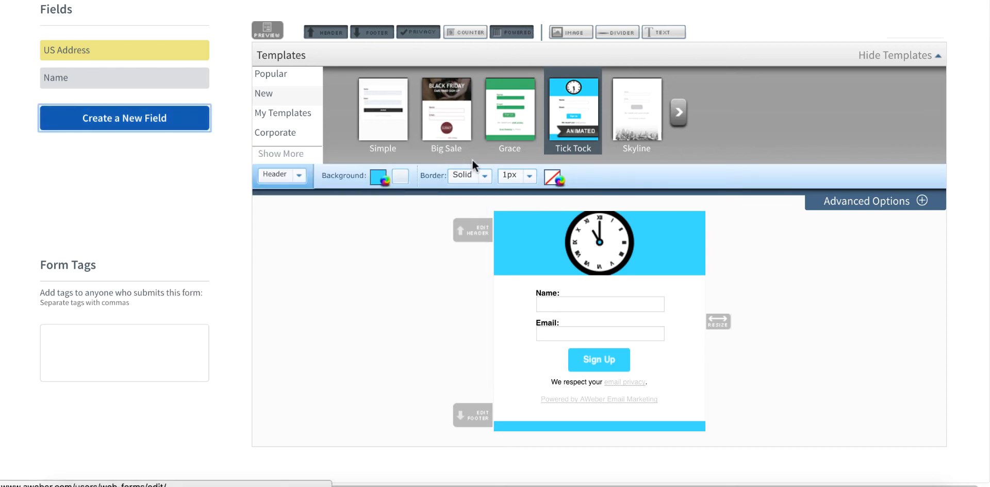
# Load the Simple template into the sign up form.
pyautogui.click(389, 126)
pyautogui.click(163, 380)
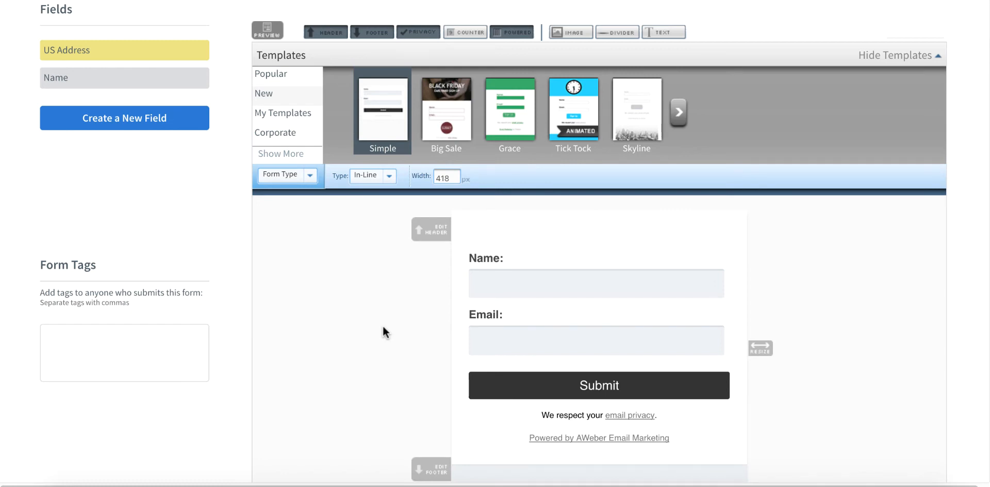
pyautogui.scroll(-1, 382, 333)
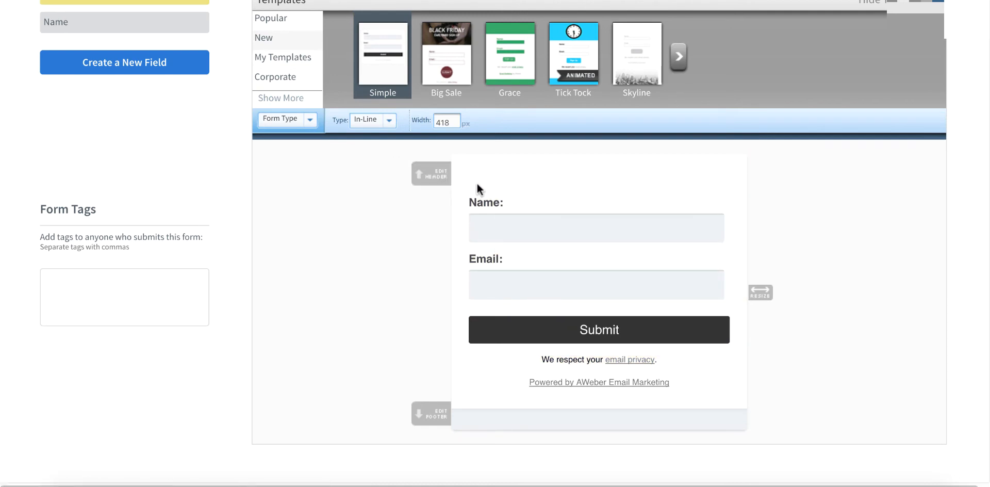
# Create a custom form field named Phone Number with the Text Input type and save it.
pyautogui.scroll(2, 408, 255)
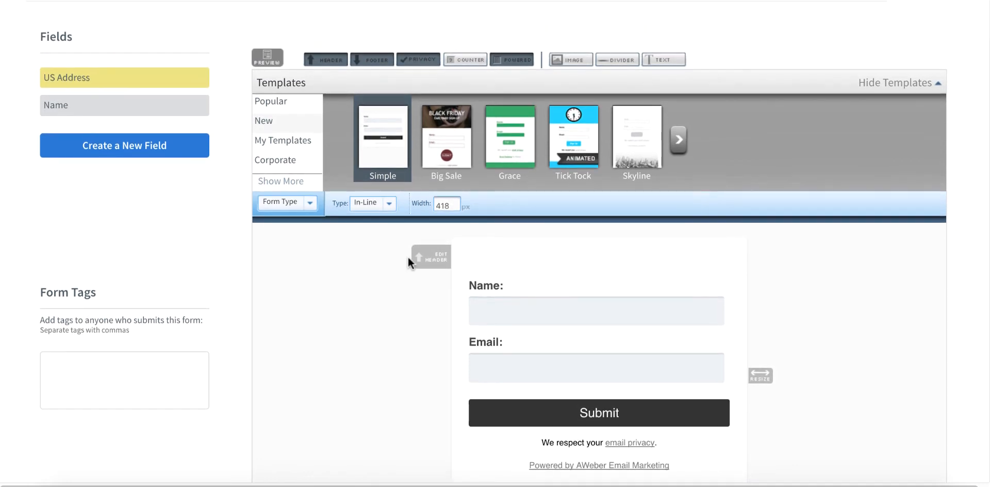
pyautogui.click(125, 147)
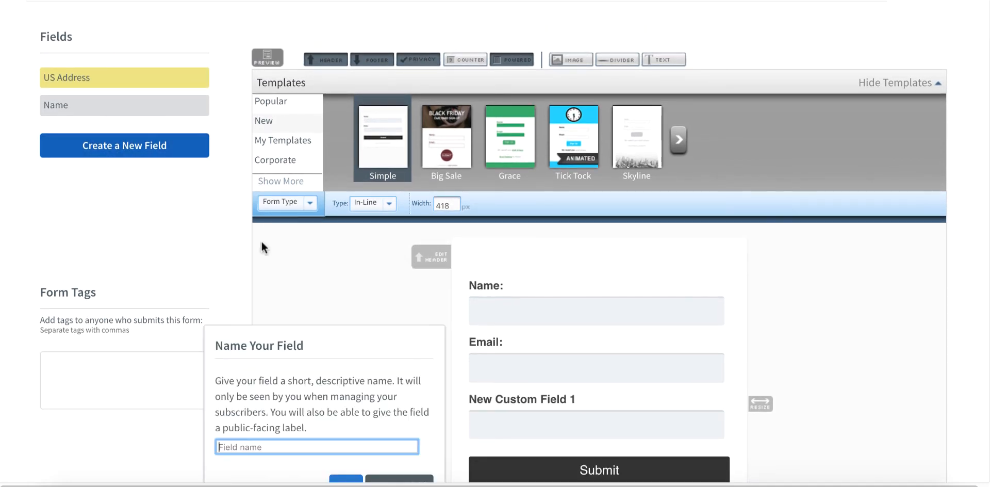
pyautogui.scroll(-2, 305, 365)
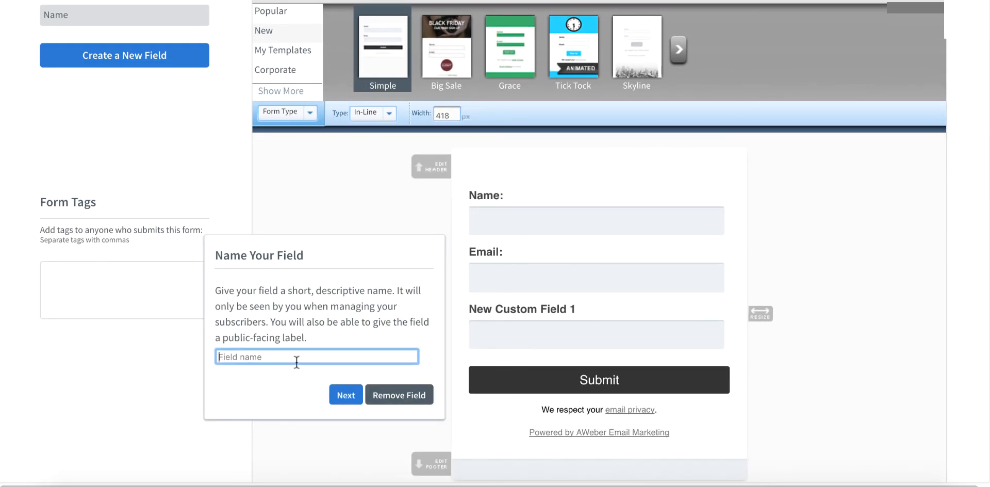
pyautogui.write('Phone Number')
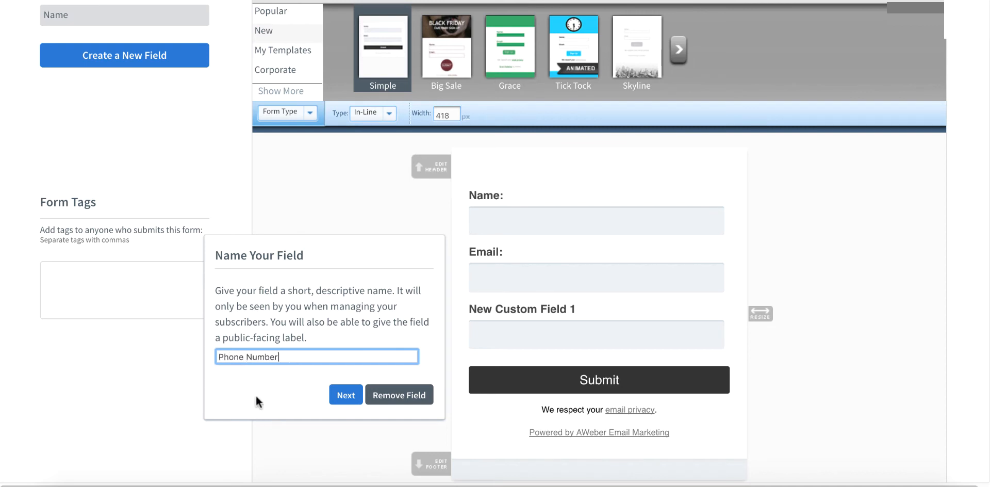
pyautogui.click(345, 395)
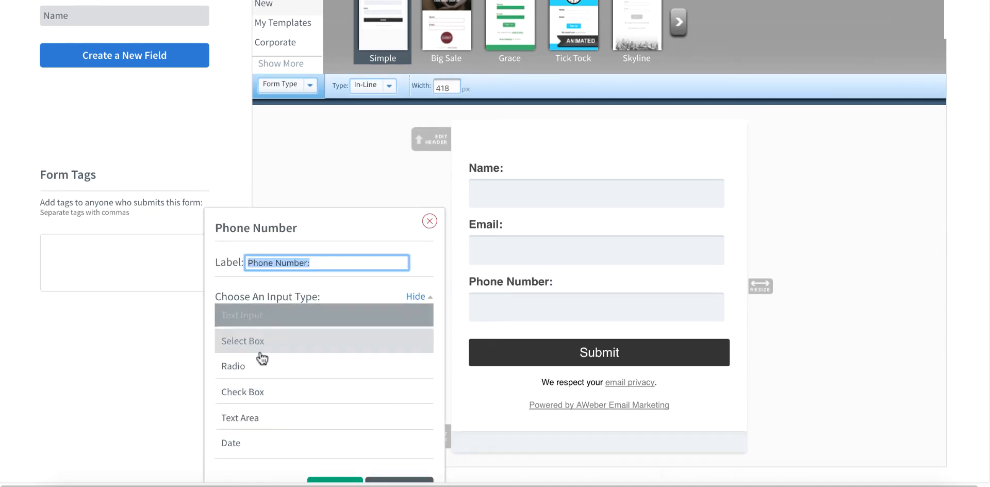
pyautogui.click(275, 316)
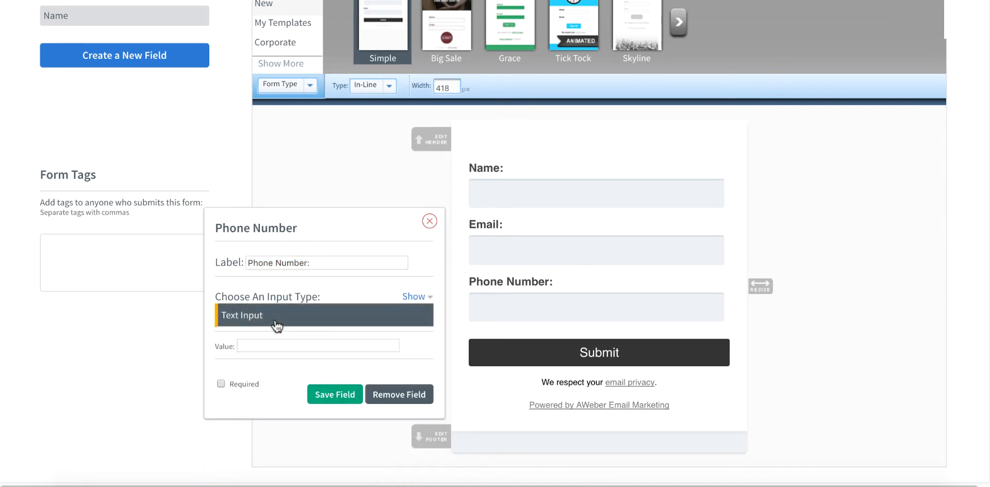
pyautogui.click(285, 345)
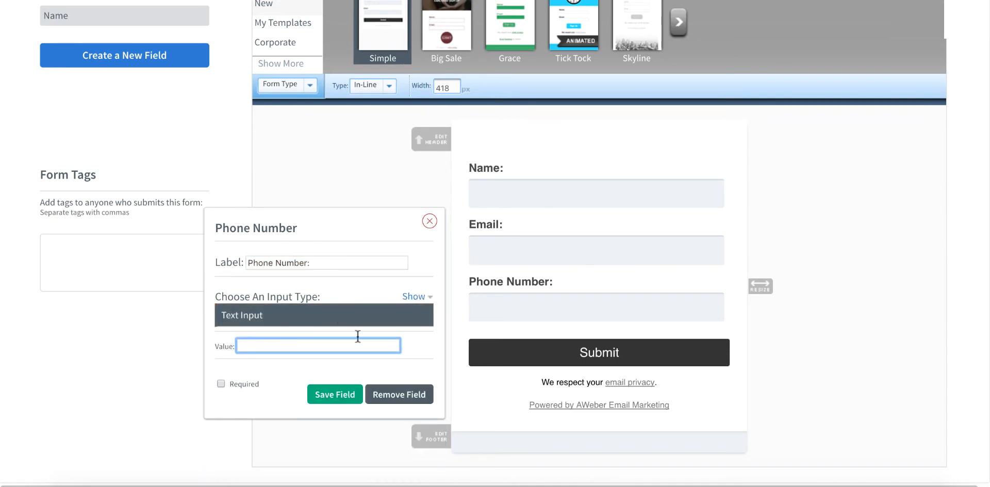
pyautogui.click(357, 394)
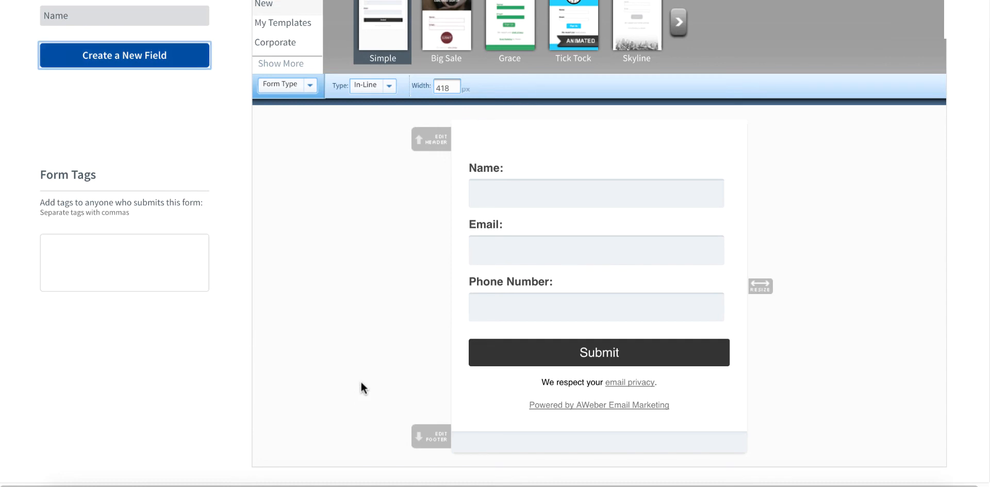
# Remove the custom Phone Number field from the sign up form.
pyautogui.click(613, 320)
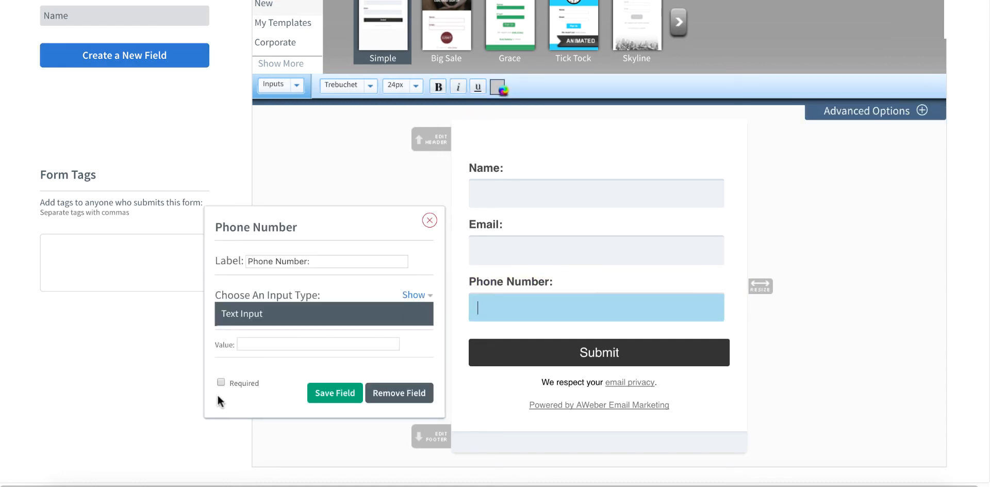
pyautogui.click(397, 395)
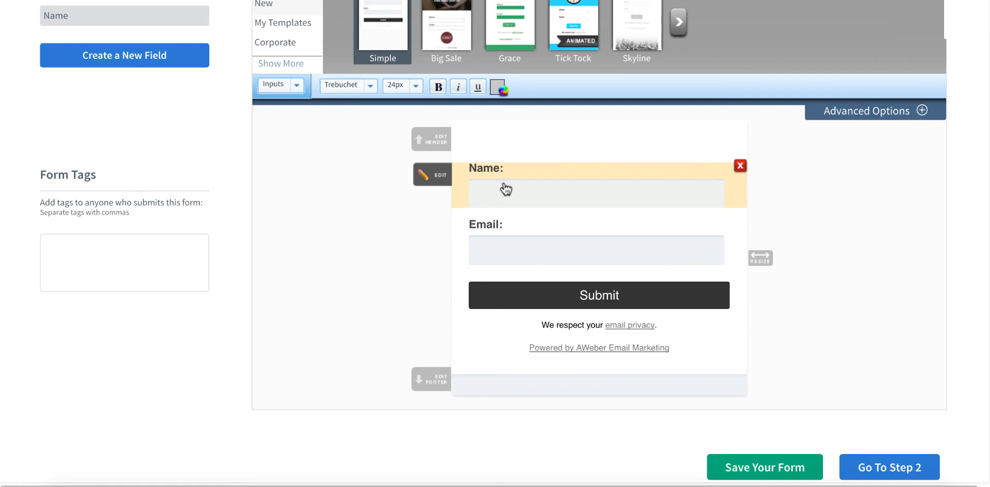
# Review the Name field's collection options and remove the "Powered by AWeber Email Marketing" line from the form.
pyautogui.click(438, 176)
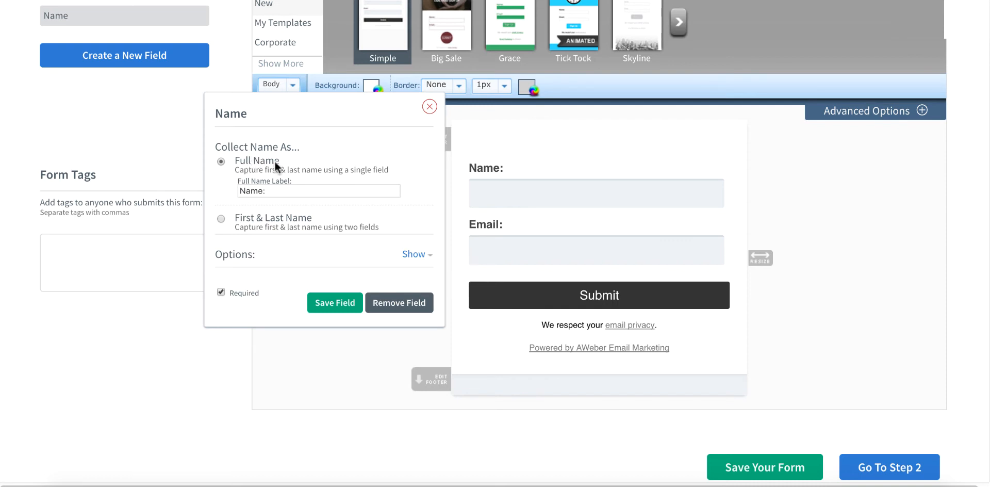
pyautogui.click(430, 107)
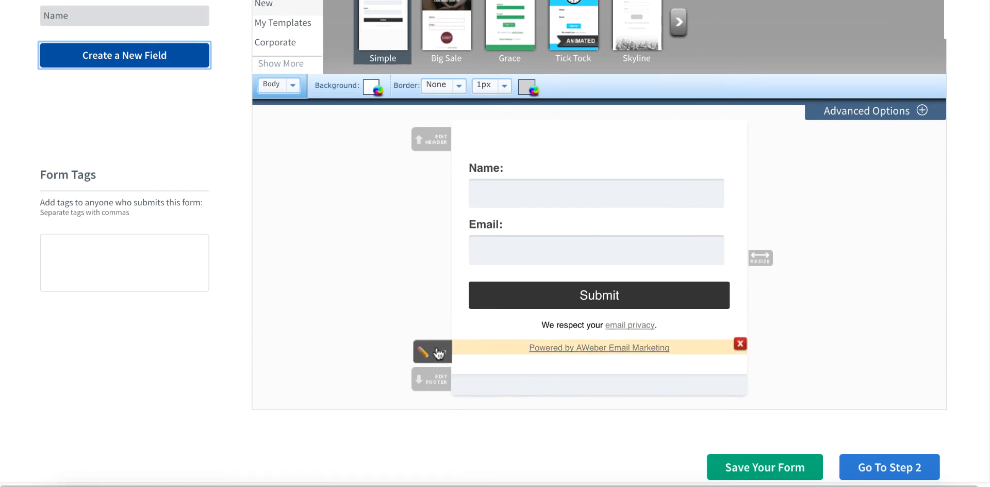
pyautogui.click(740, 343)
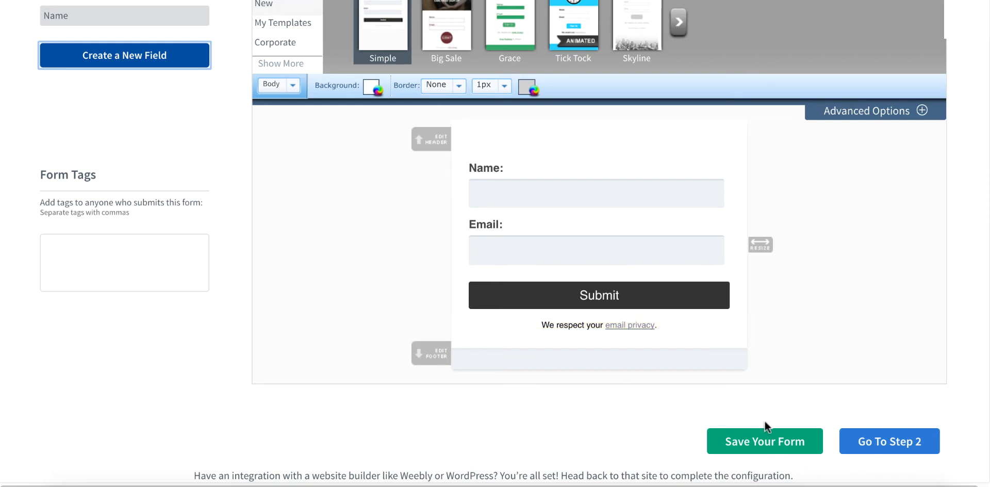
# Proceed to the form's settings and name the form WeeklyNewsLetter.
pyautogui.click(890, 443)
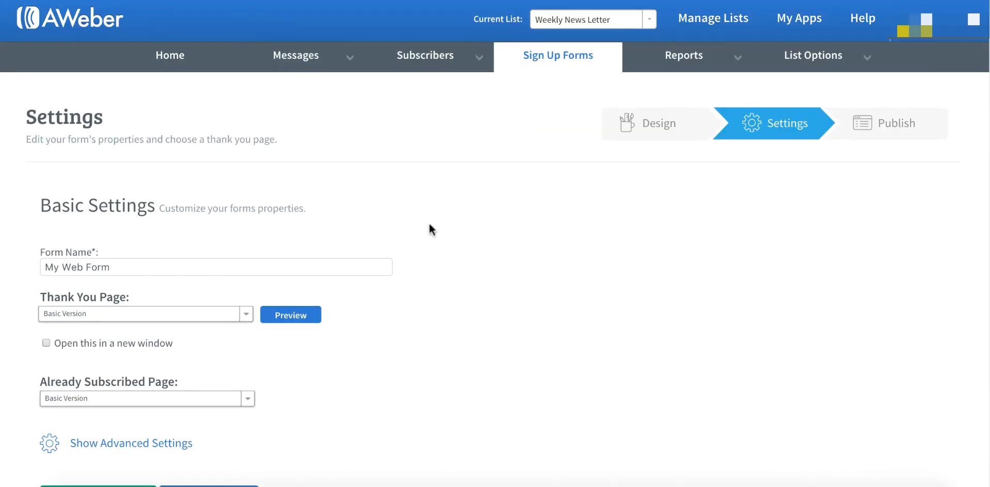
pyautogui.scroll(-2, 420, 227)
pyautogui.click(216, 165)
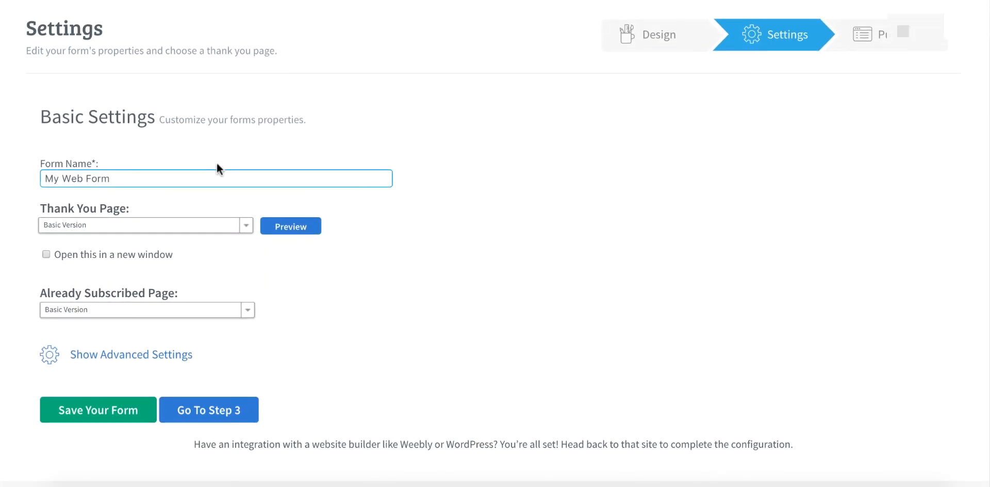
pyautogui.tripleClick(201, 185)
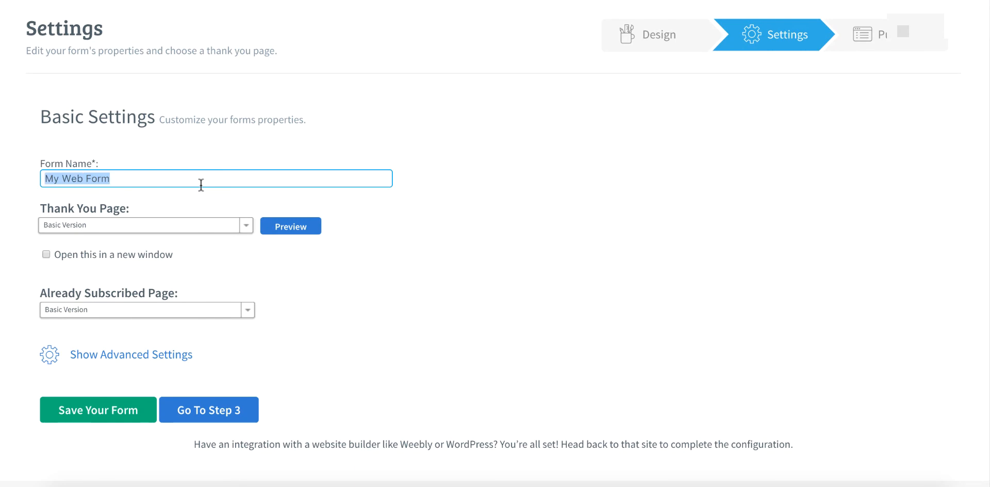
pyautogui.write('Weekly')
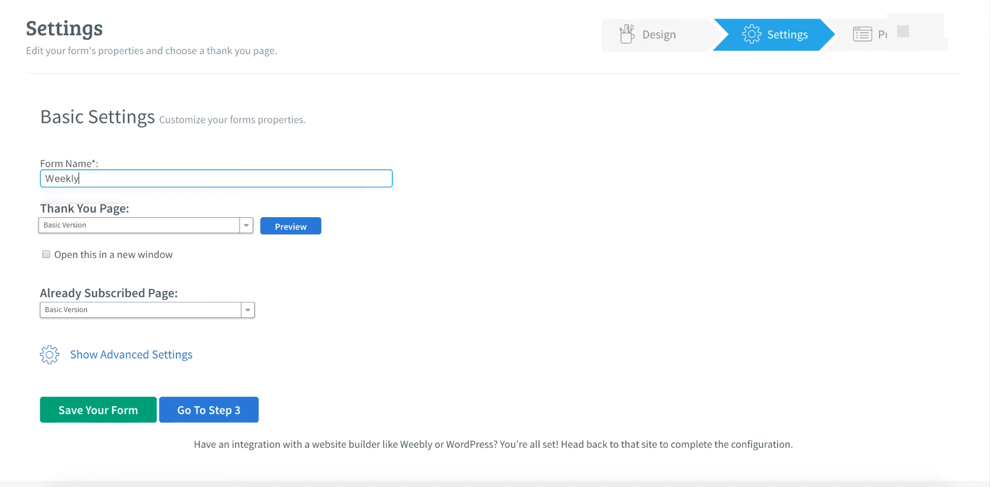
pyautogui.write('NewsLetter')
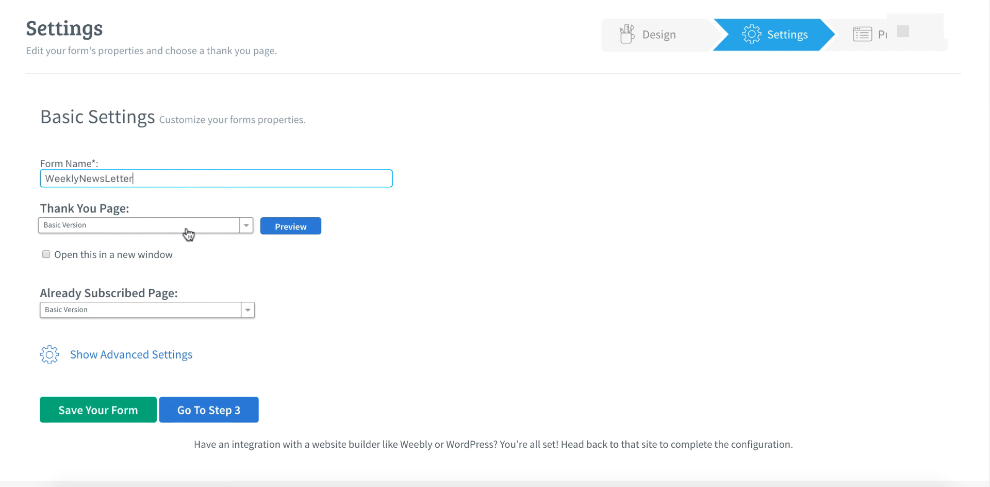
# Examine the thank you page choices and preview the Basic Version page with its subscription confirmation text.
pyautogui.click(187, 230)
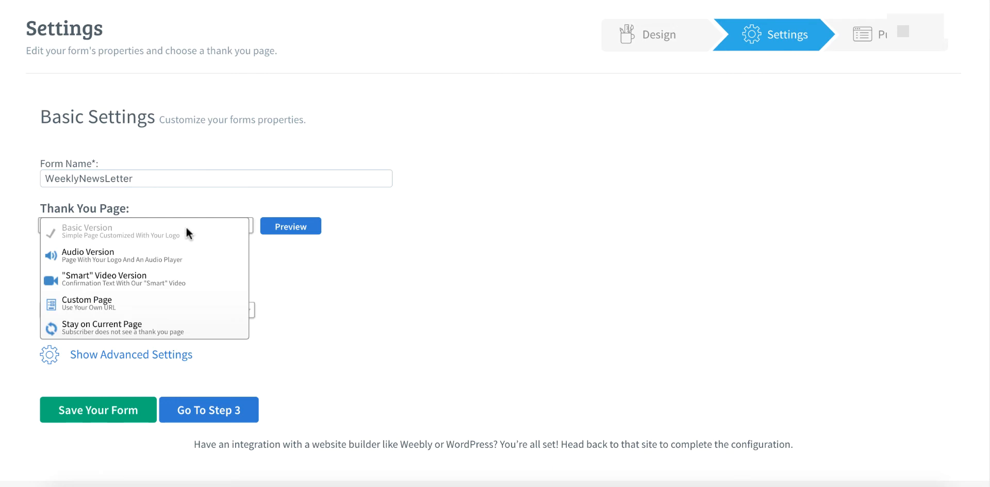
pyautogui.click(119, 208)
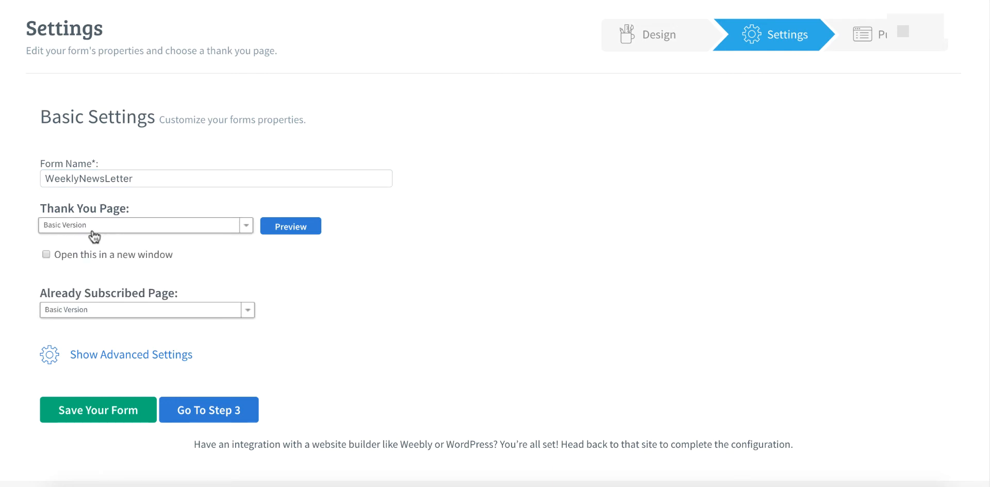
pyautogui.click(92, 231)
pyautogui.click(367, 221)
pyautogui.click(291, 227)
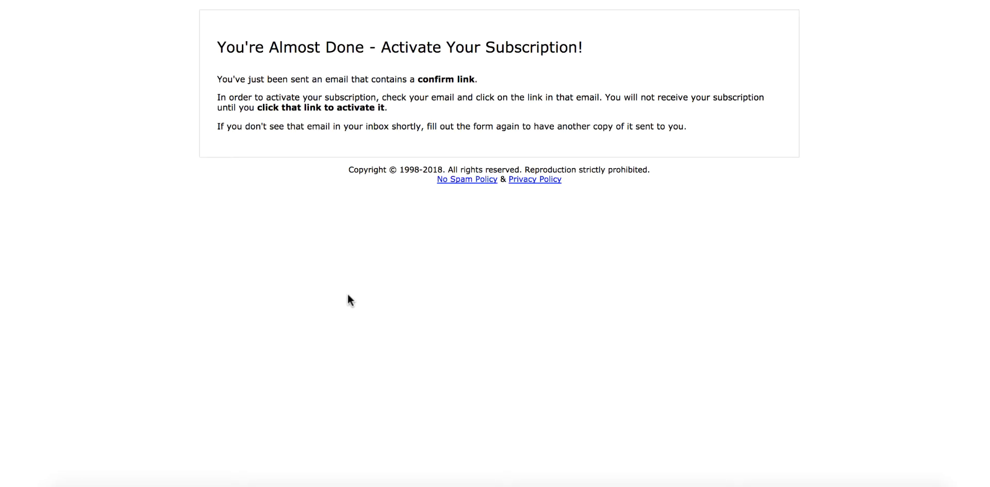
pyautogui.tripleClick(369, 45)
pyautogui.click(262, 93)
pyautogui.click(124, 1)
# Set both the Thank You Page and the Already Subscribed Page to Custom Page.
pyautogui.click(133, 227)
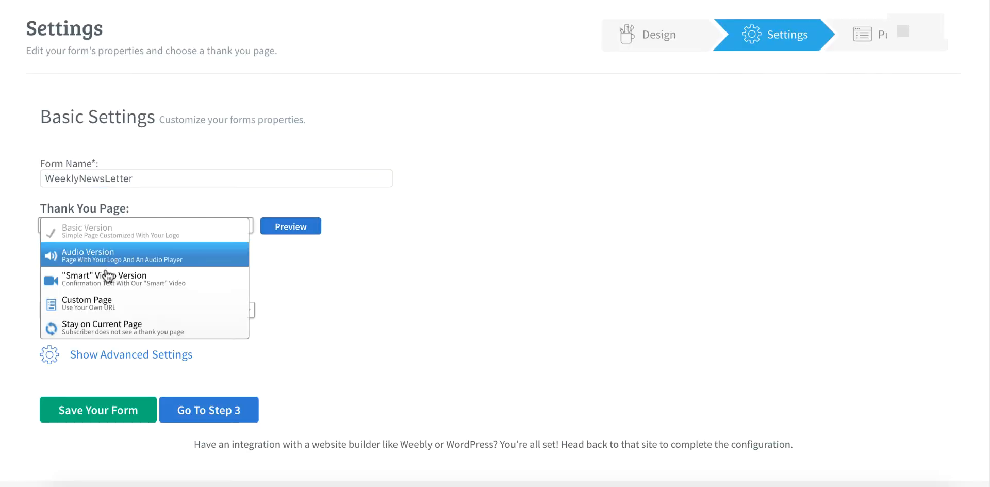
pyautogui.click(91, 304)
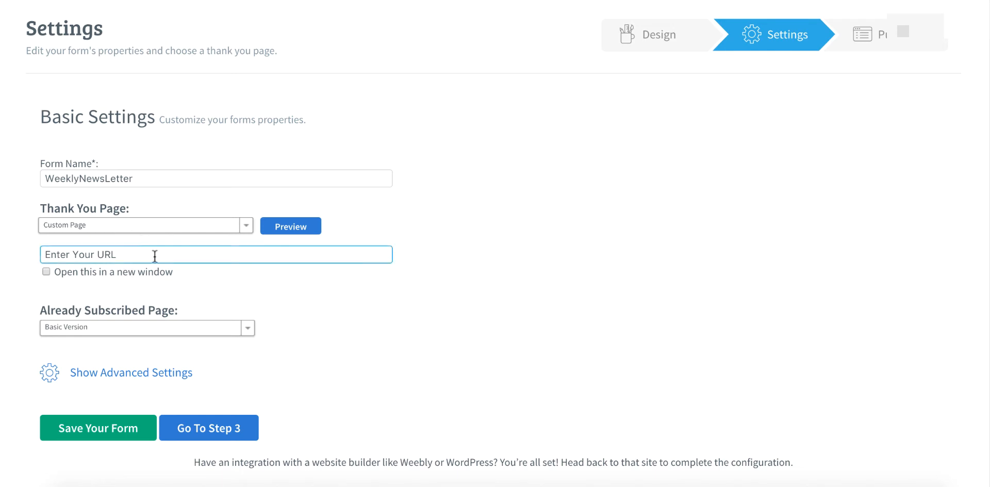
pyautogui.click(152, 329)
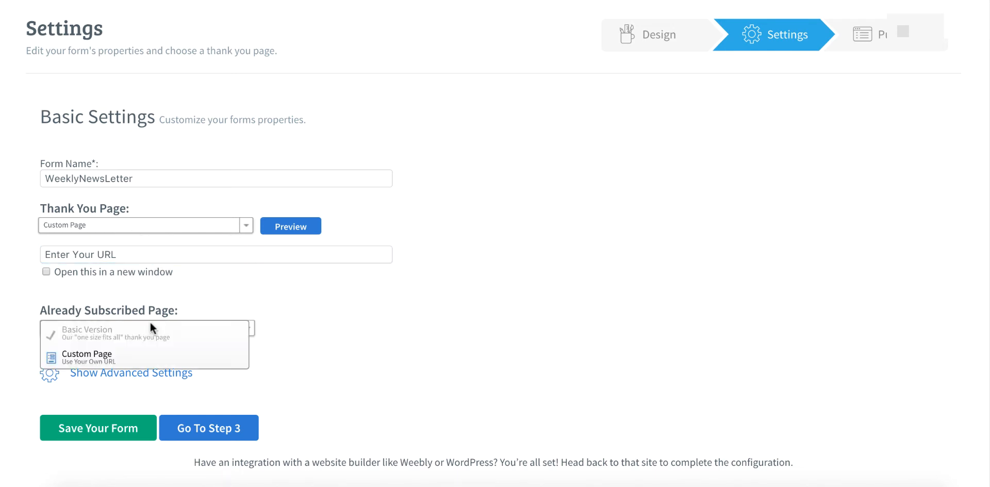
pyautogui.click(86, 355)
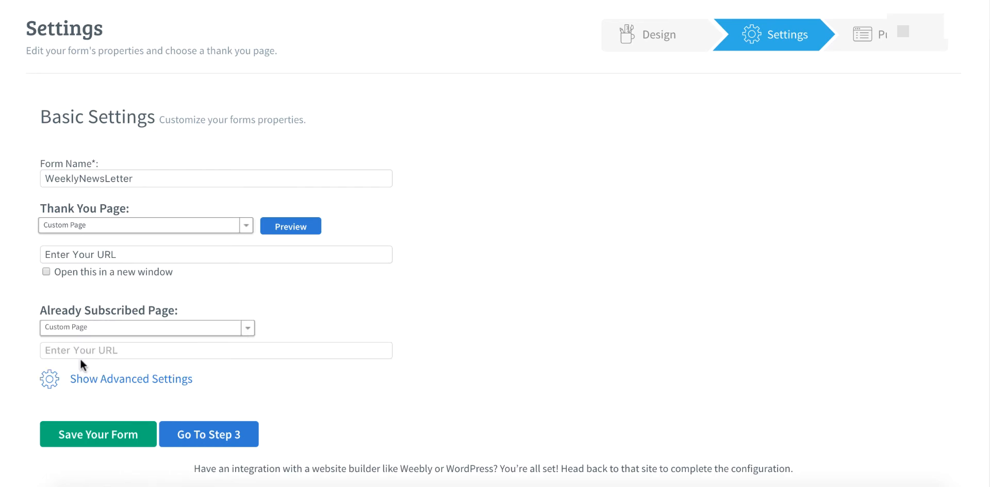
pyautogui.tripleClick(114, 312)
pyautogui.click(245, 312)
pyautogui.tripleClick(109, 308)
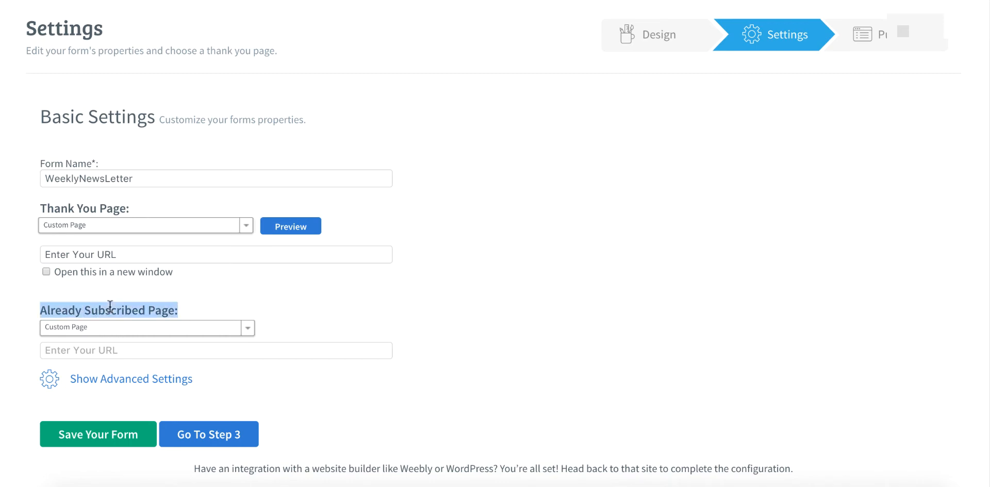
pyautogui.click(362, 290)
# Reveal the form's advanced settings and examine its Ad Tracking value.
pyautogui.click(121, 381)
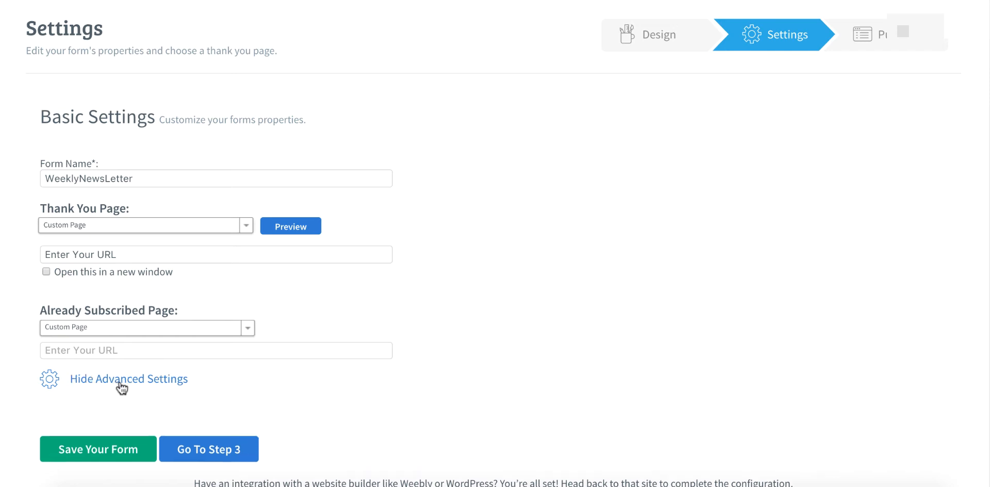
pyautogui.scroll(-4, 463, 364)
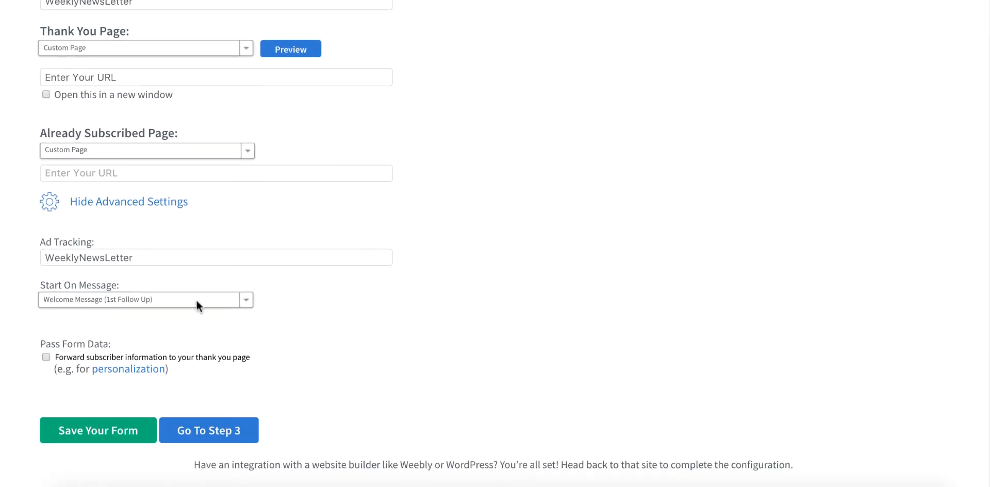
pyautogui.click(82, 251)
pyautogui.doubleClick(80, 254)
pyautogui.click(11, 262)
pyautogui.click(198, 256)
pyautogui.click(463, 281)
# Try No Followups, only Broadcasts as the Start On Message option, then restore Welcome Message (1st Follow Up).
pyautogui.click(168, 299)
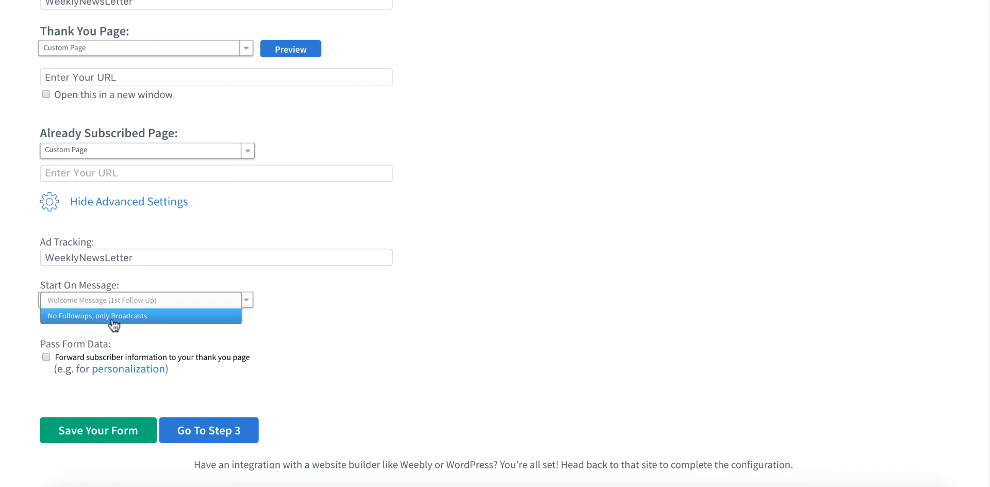
pyautogui.click(76, 285)
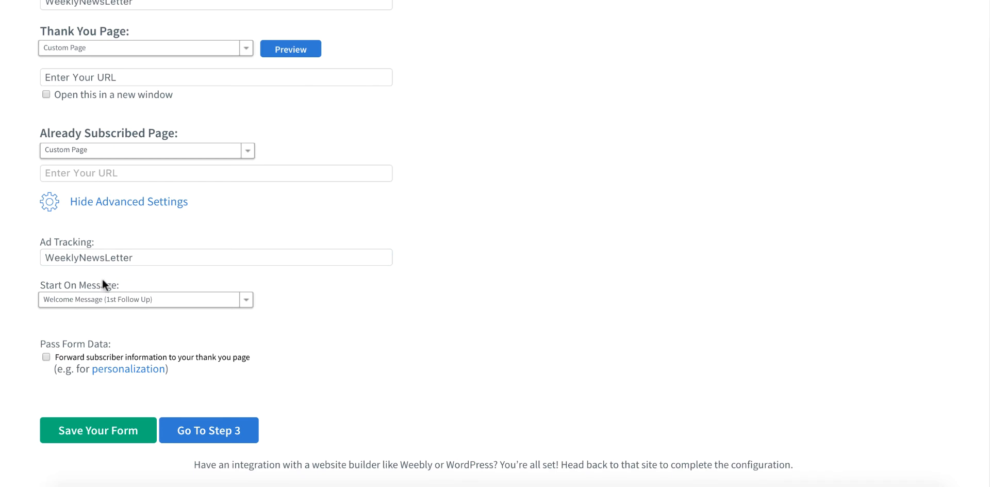
pyautogui.tripleClick(73, 285)
pyautogui.click(53, 280)
pyautogui.click(147, 305)
pyautogui.click(125, 315)
pyautogui.click(219, 301)
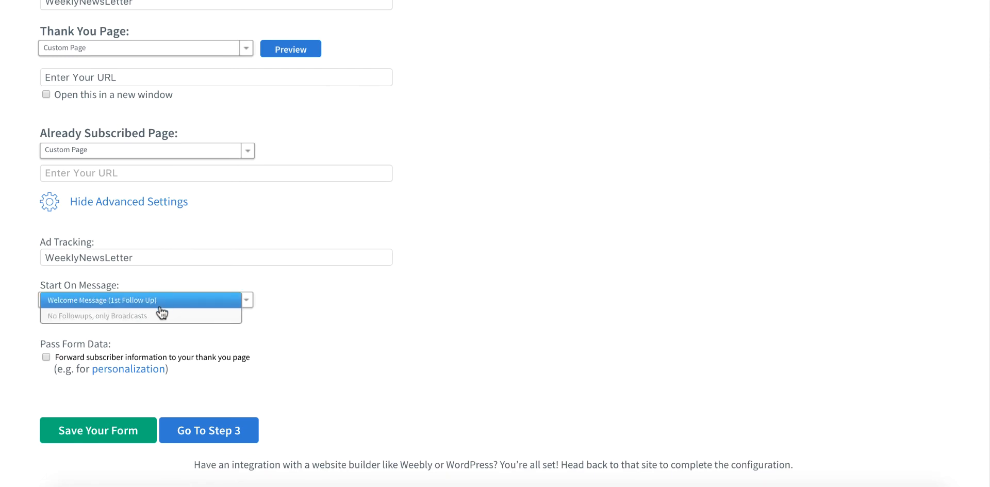
pyautogui.click(104, 303)
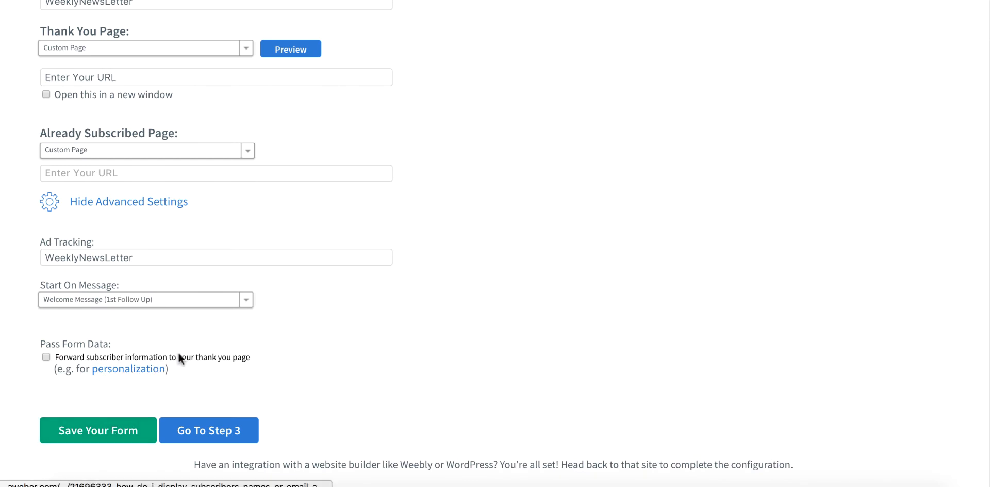
pyautogui.click(265, 370)
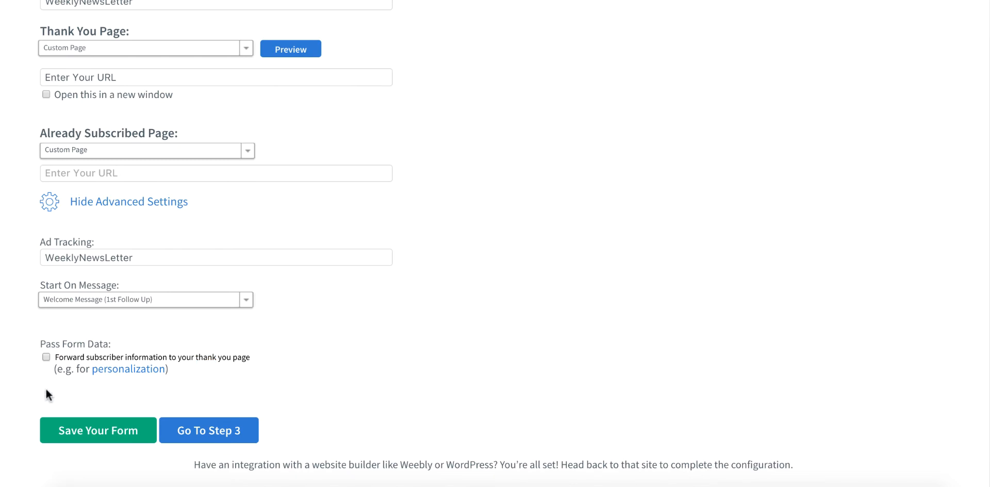
# Set the Thank You Page to Basic Version and save the form, continuing to its publishing step.
pyautogui.click(93, 50)
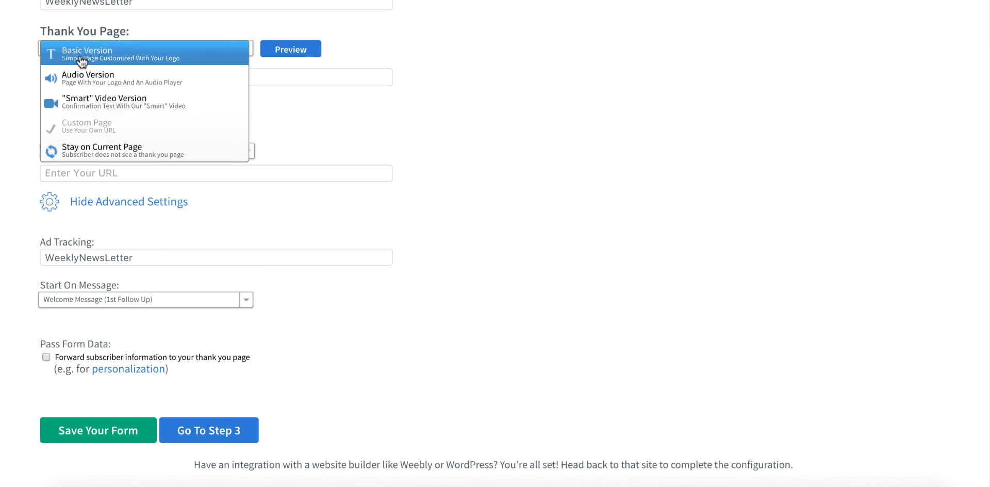
pyautogui.click(81, 59)
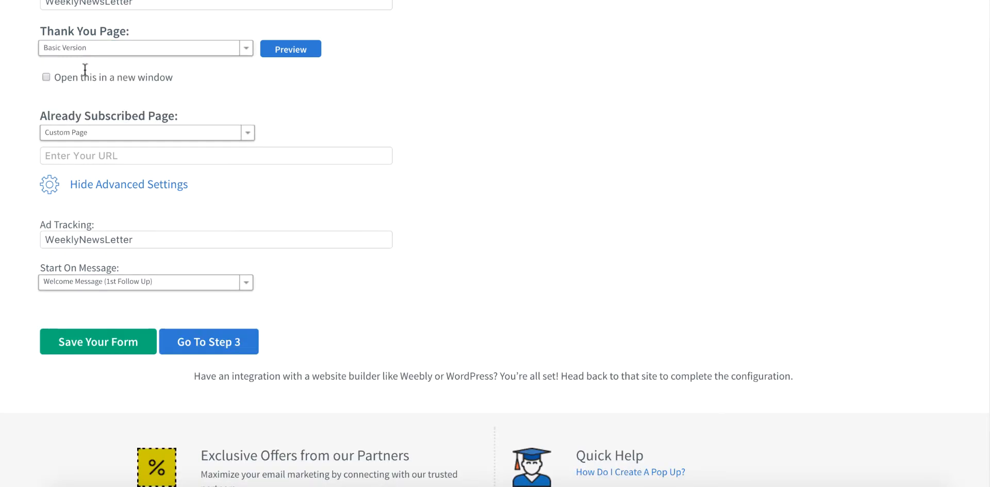
pyautogui.click(135, 349)
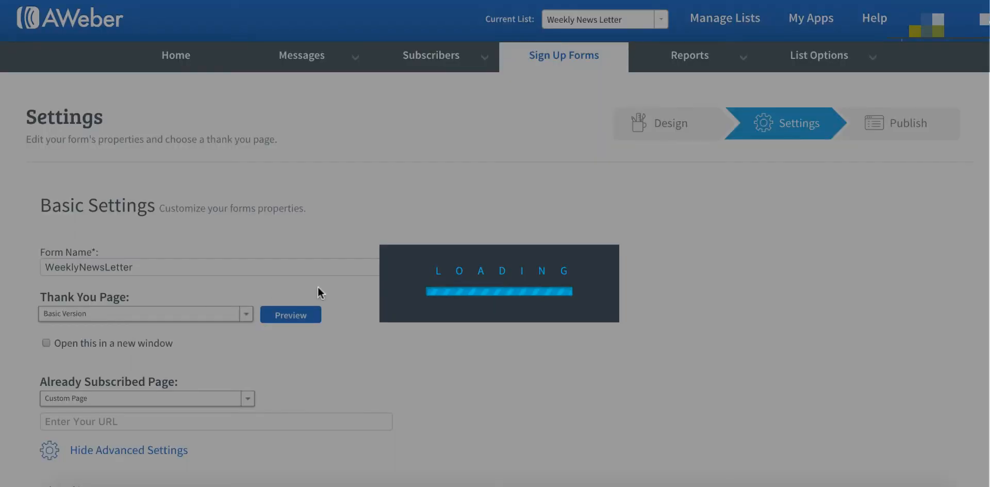
pyautogui.scroll(-10, 475, 415)
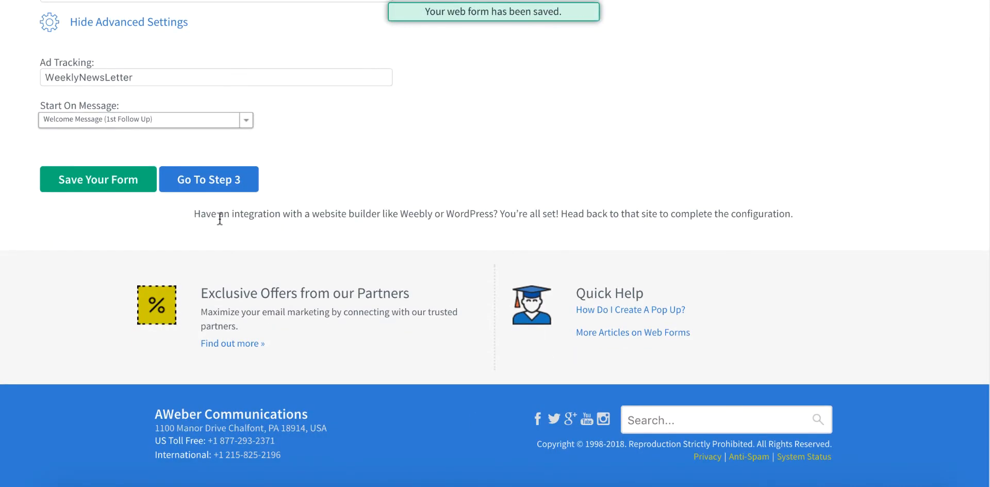
pyautogui.click(215, 181)
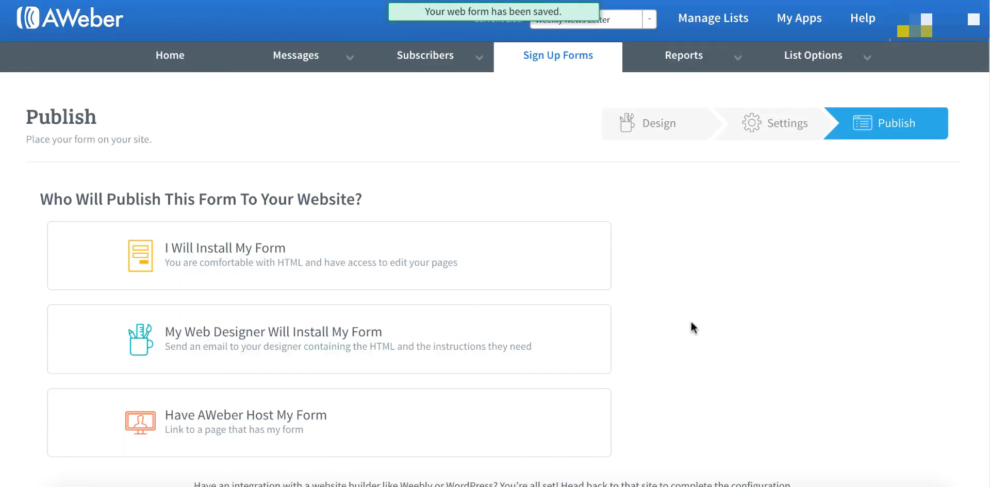
# Examine the I Will Install My Form option, comparing its Javascript Snippet with the Raw HTML Version.
pyautogui.scroll(-1, 694, 328)
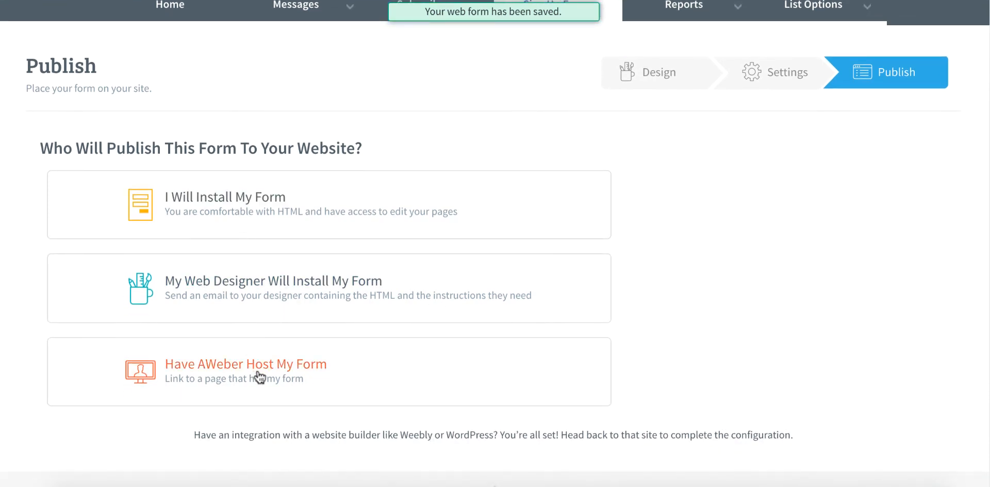
pyautogui.click(214, 204)
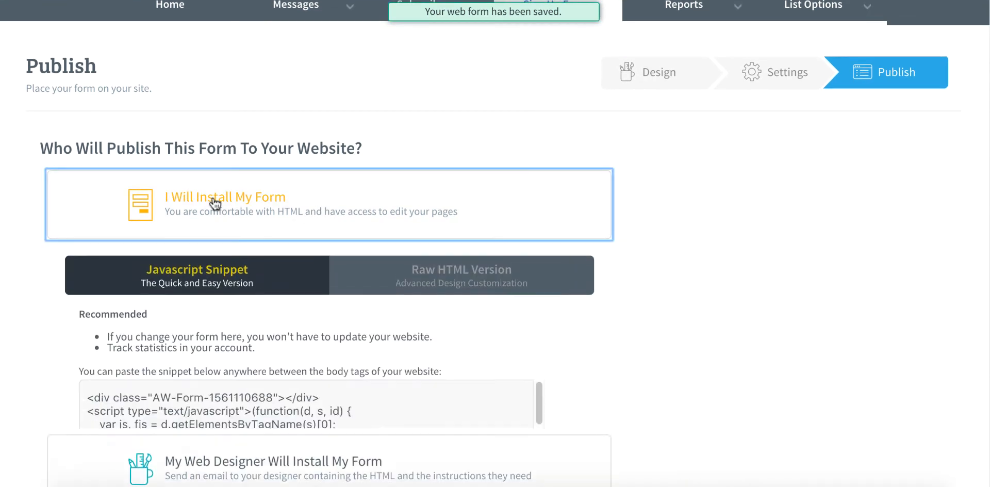
pyautogui.scroll(-2, 688, 347)
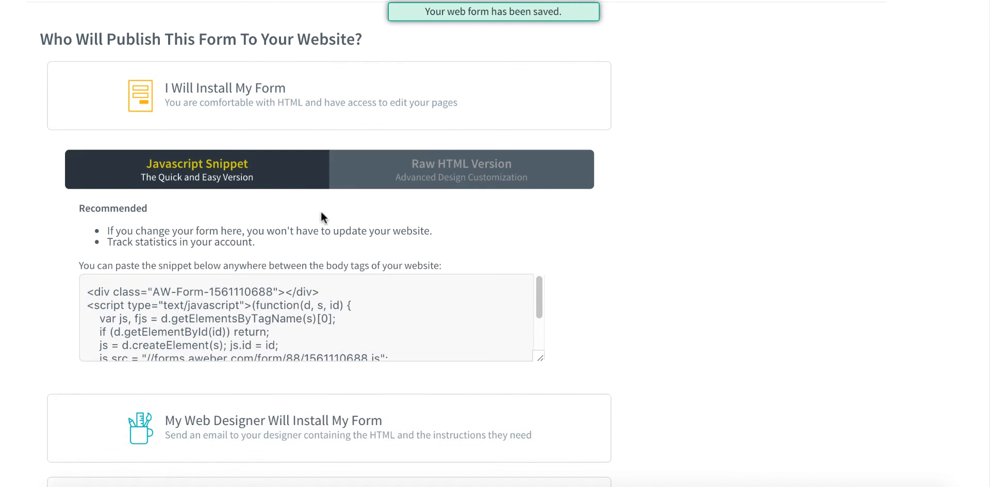
pyautogui.click(454, 173)
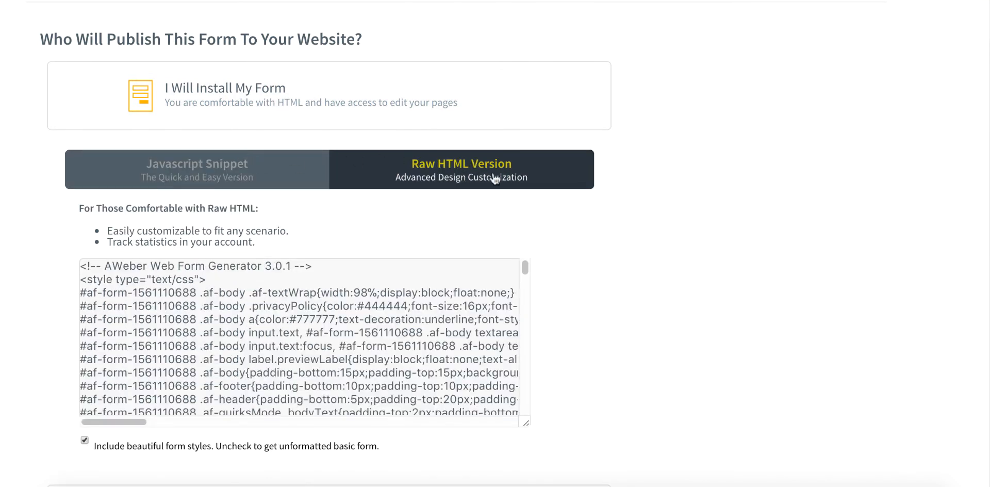
pyautogui.click(263, 169)
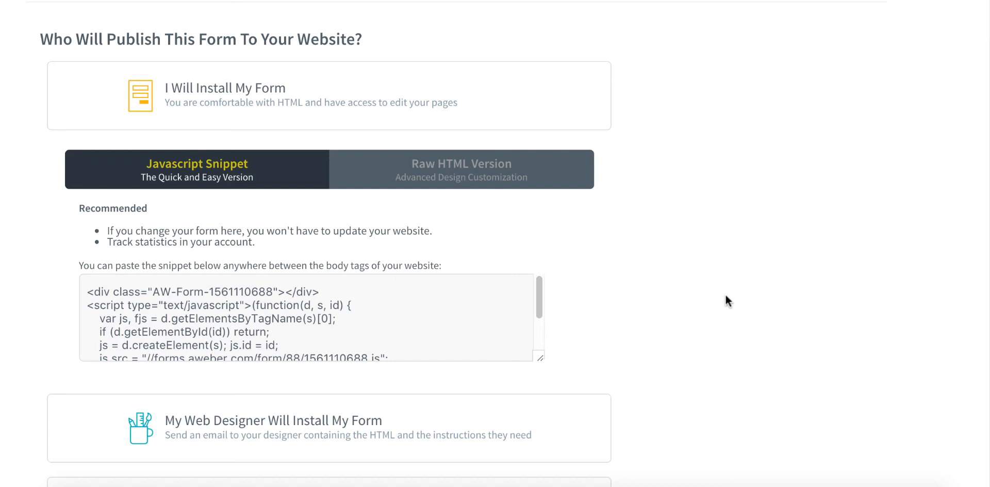
# Review the message and instructions form offered for having a web designer install the form.
pyautogui.scroll(-3, 725, 297)
pyautogui.click(437, 279)
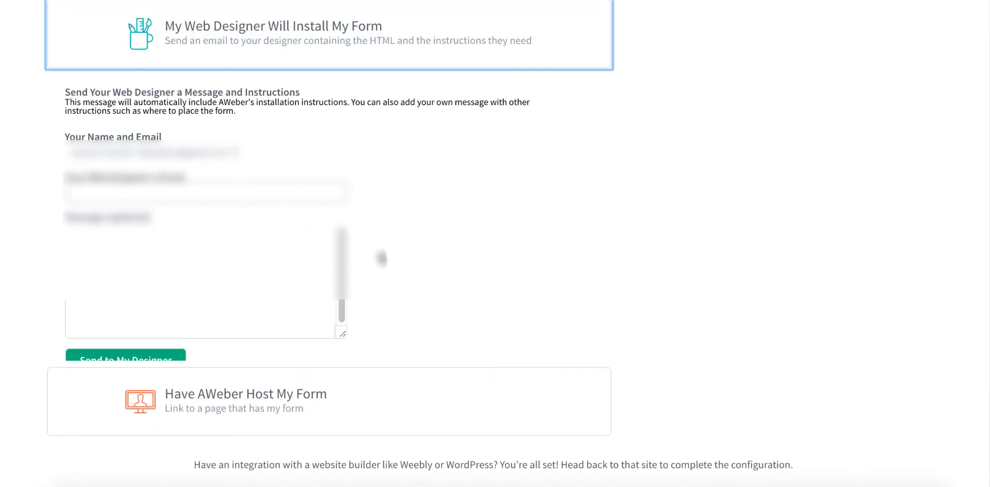
pyautogui.click(543, 206)
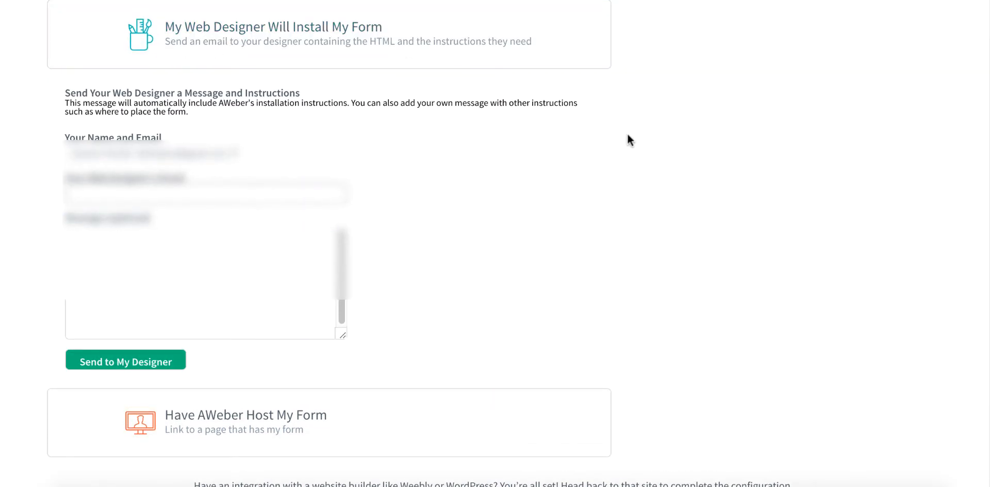
pyautogui.scroll(1, 635, 135)
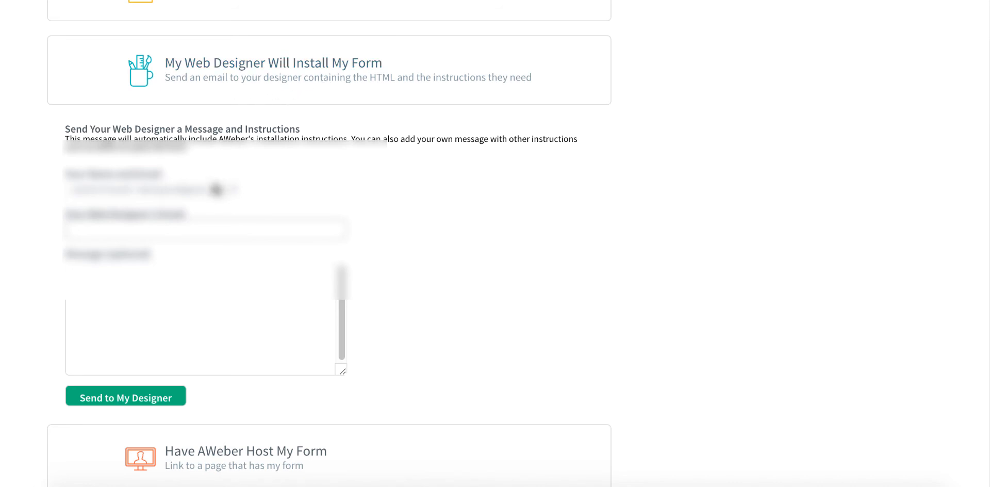
pyautogui.click(308, 82)
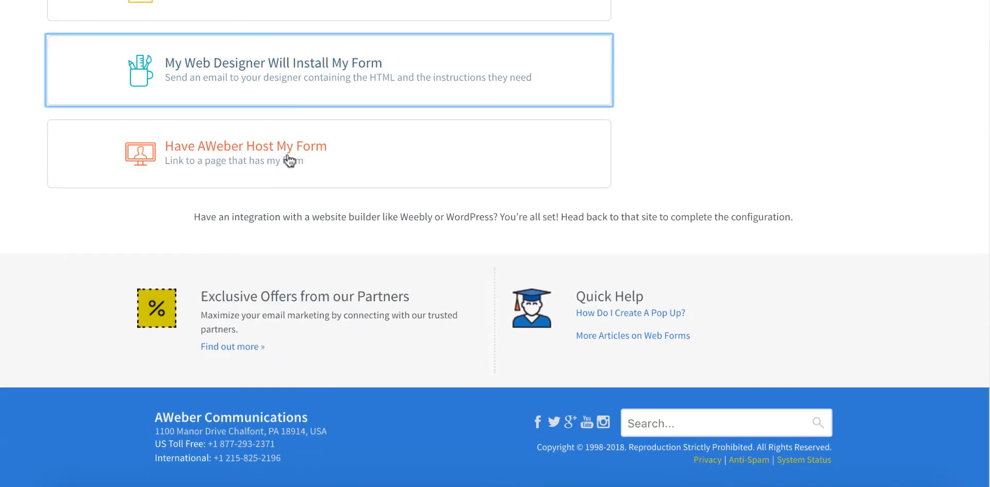
# Choose to have AWeber host the form and open the hosted form's link.
pyautogui.click(290, 161)
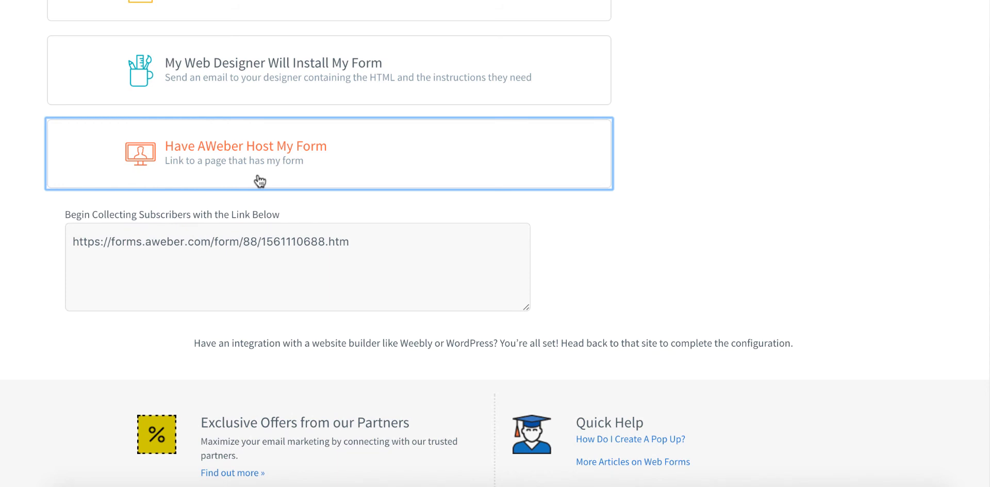
pyautogui.click(182, 243)
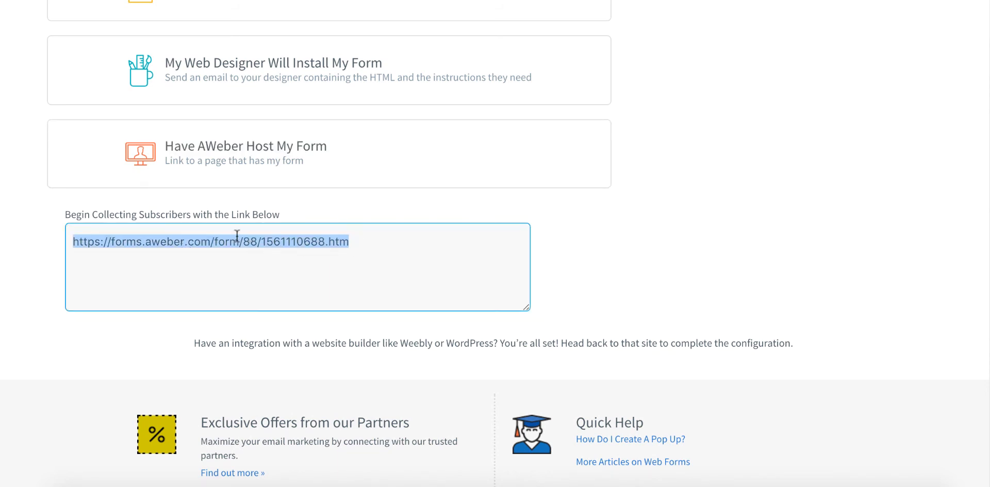
pyautogui.click(557, 200)
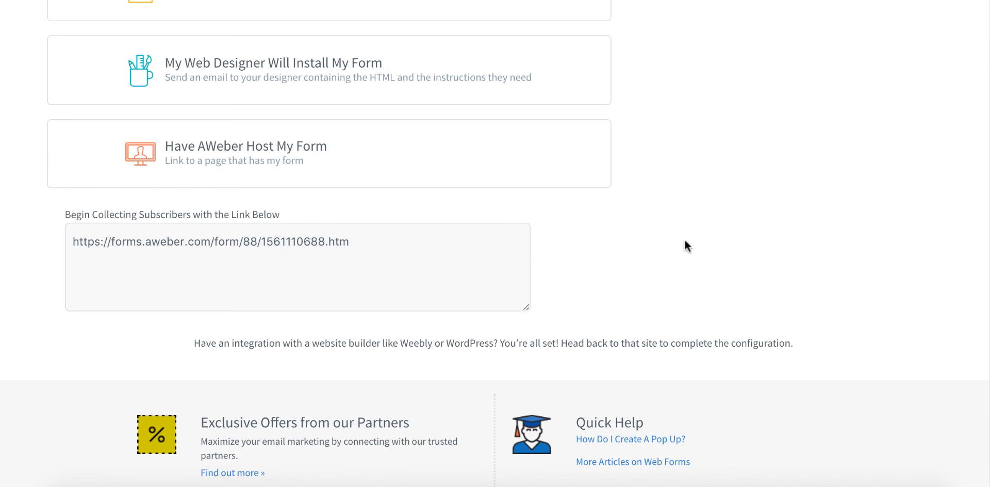
pyautogui.click(276, 239)
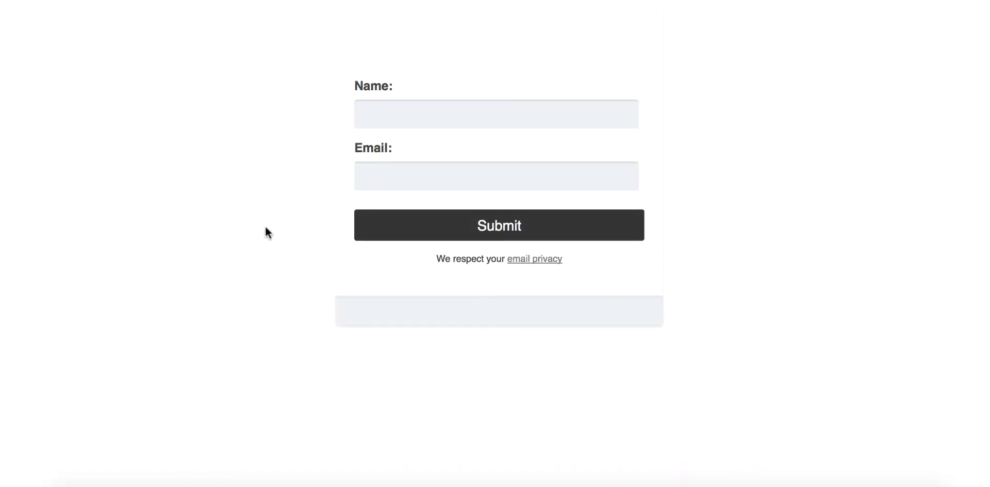
# Submit a test sign up named Testing Demo with the contact's email and complete the reCAPTCHA check.
pyautogui.click(422, 109)
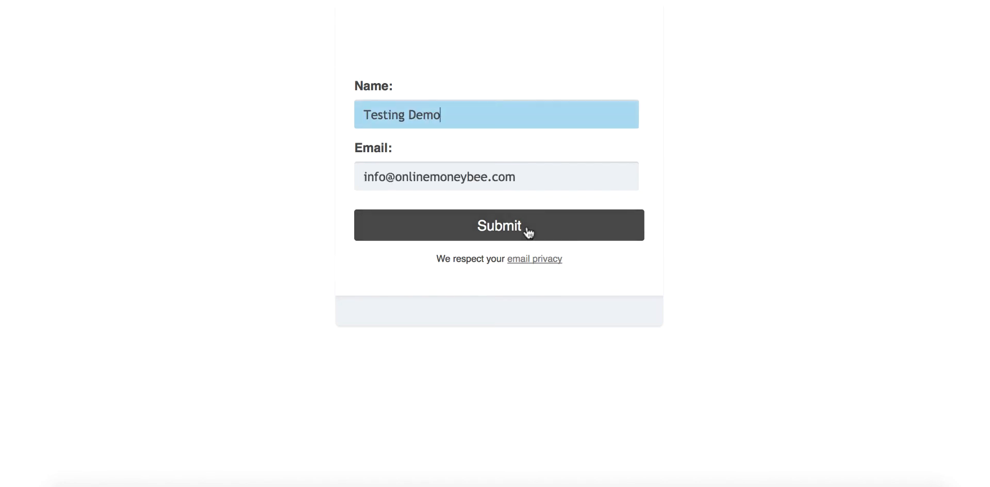
pyautogui.click(528, 232)
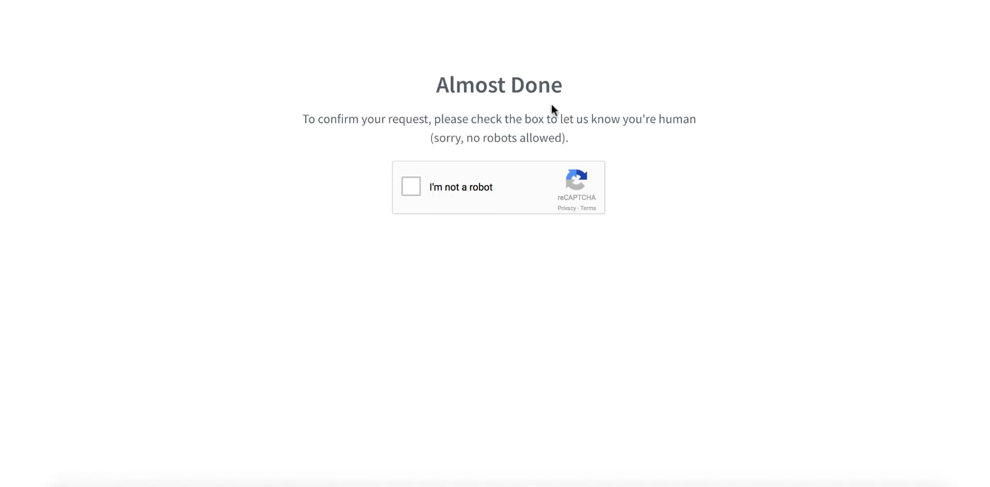
pyautogui.click(408, 188)
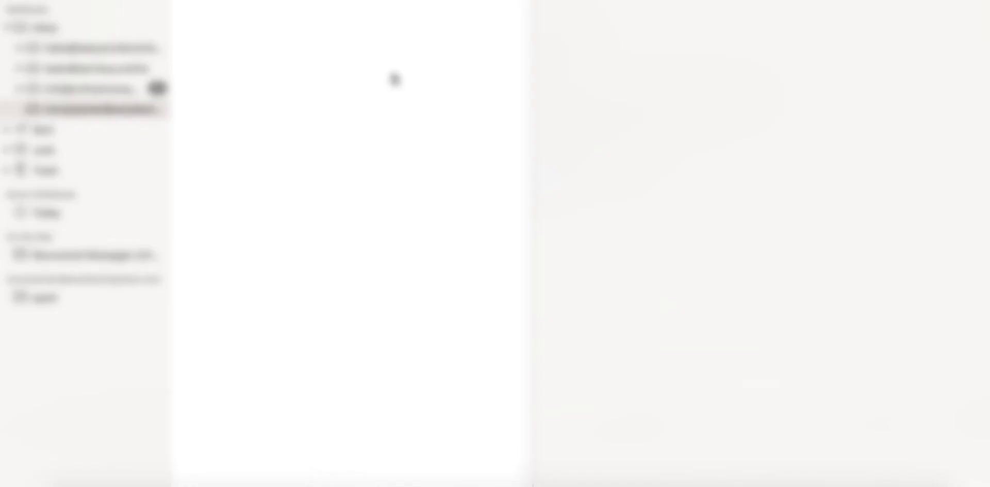
# Switch to the mail app and read the welcome message in the test subscriber's inbox.
pyautogui.click(136, 85)
pyautogui.click(237, 30)
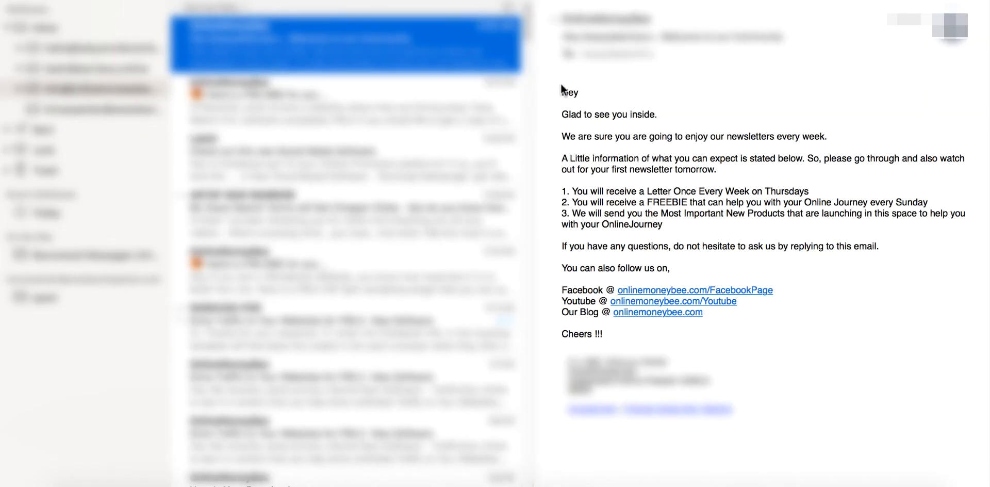
pyautogui.moveTo(561, 86)
pyautogui.mouseDown()
pyautogui.moveTo(774, 392)
pyautogui.moveTo(802, 413)
pyautogui.mouseUp()
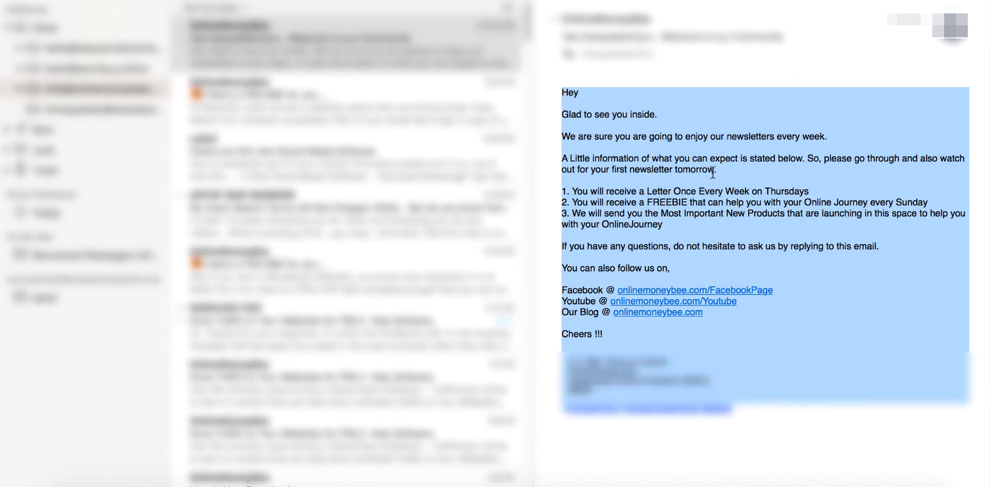
pyautogui.click(649, 137)
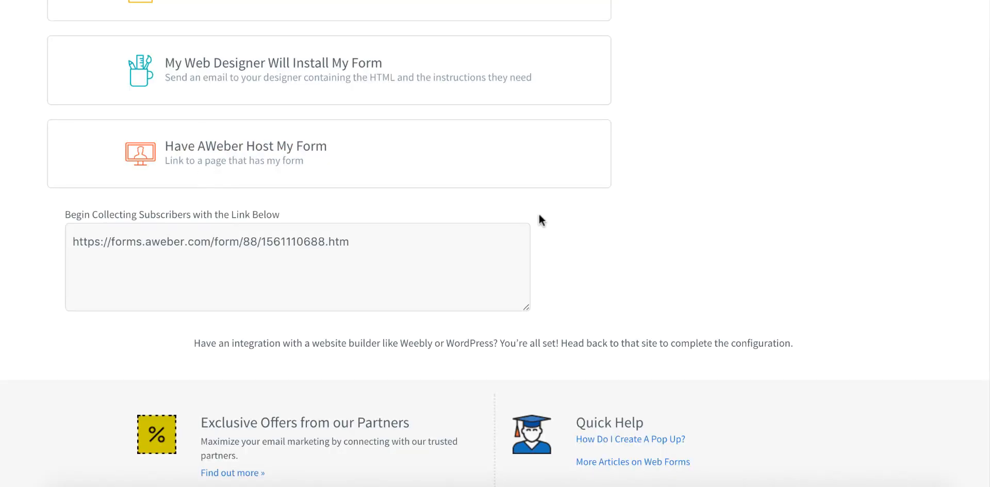
# Return to AWeber and check the test subscriber's status under Manage Subscribers.
pyautogui.scroll(5, 538, 212)
pyautogui.moveTo(320, 58)
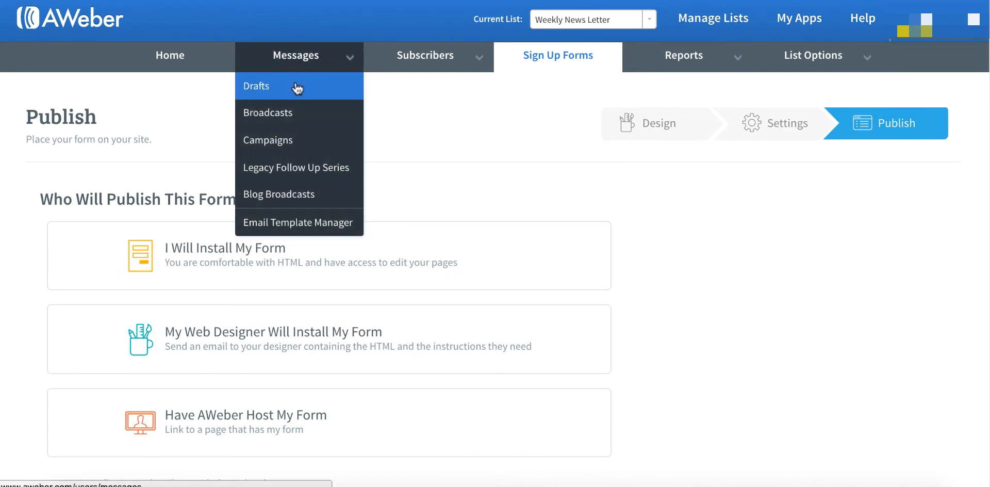
pyautogui.moveTo(412, 54)
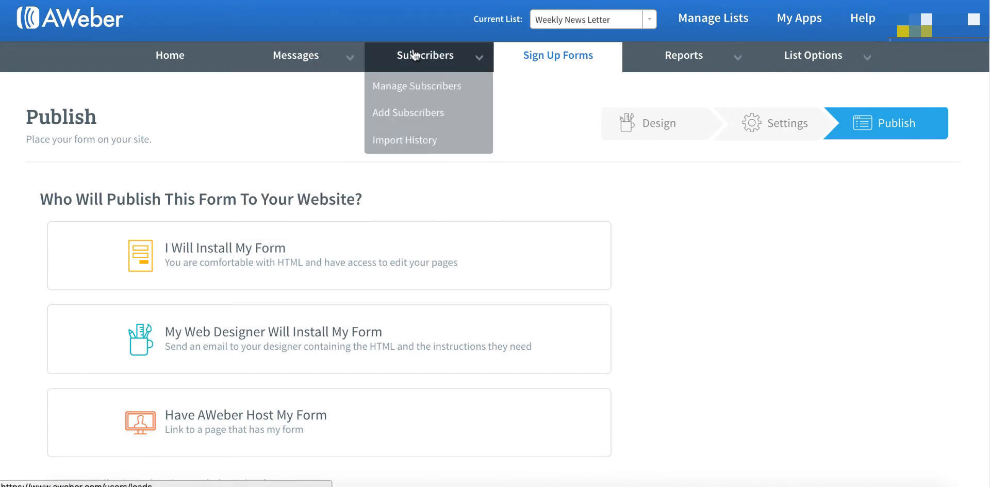
pyautogui.click(408, 88)
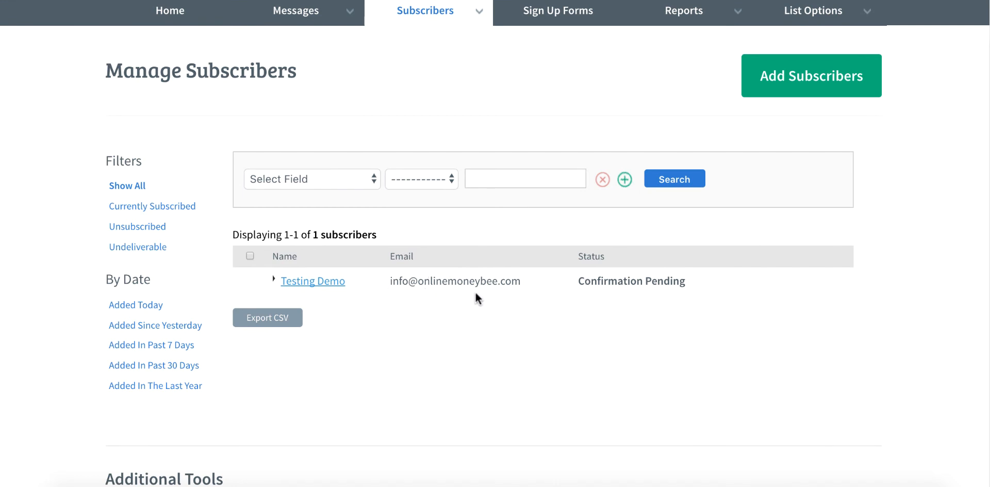
pyautogui.moveTo(577, 281); pyautogui.dragTo(697, 285)
pyautogui.click(644, 308)
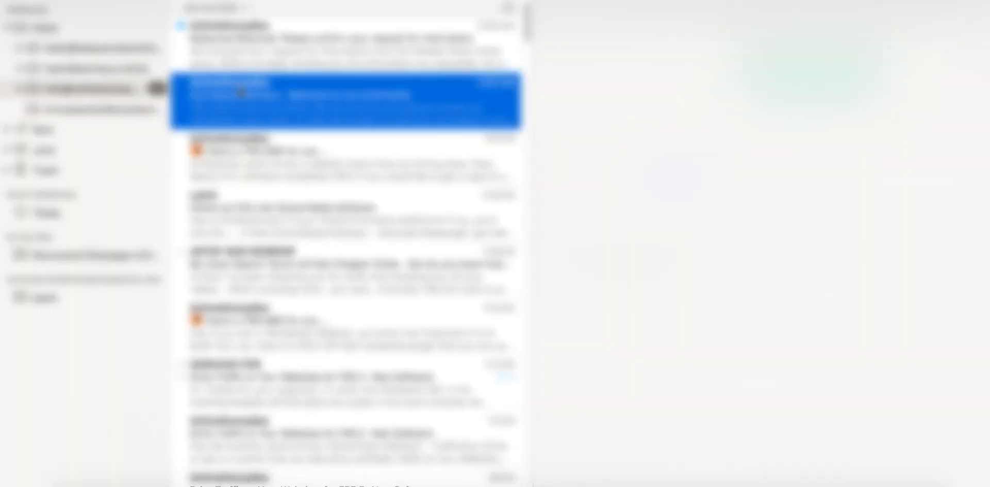
# In the mail app, open the "Response Required" confirmation email and read its opening paragraph.
pyautogui.click(295, 54)
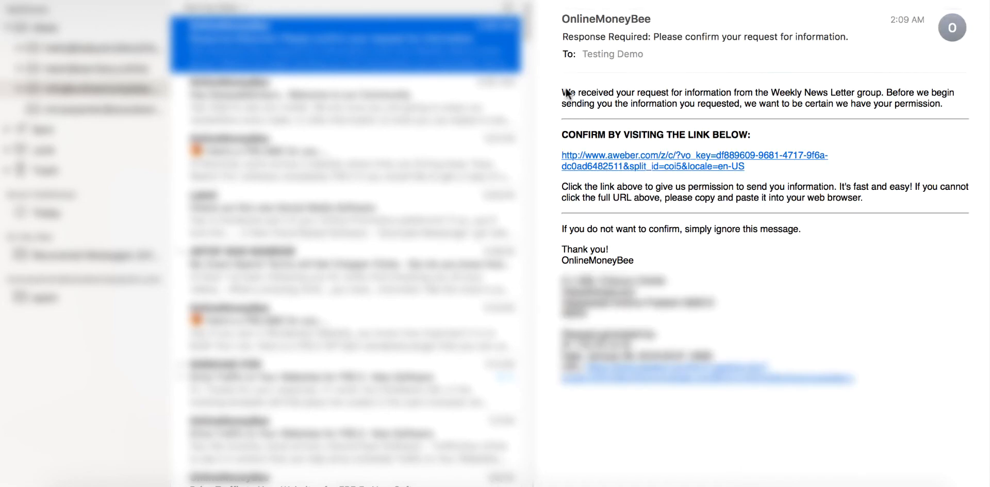
pyautogui.tripleClick(601, 102)
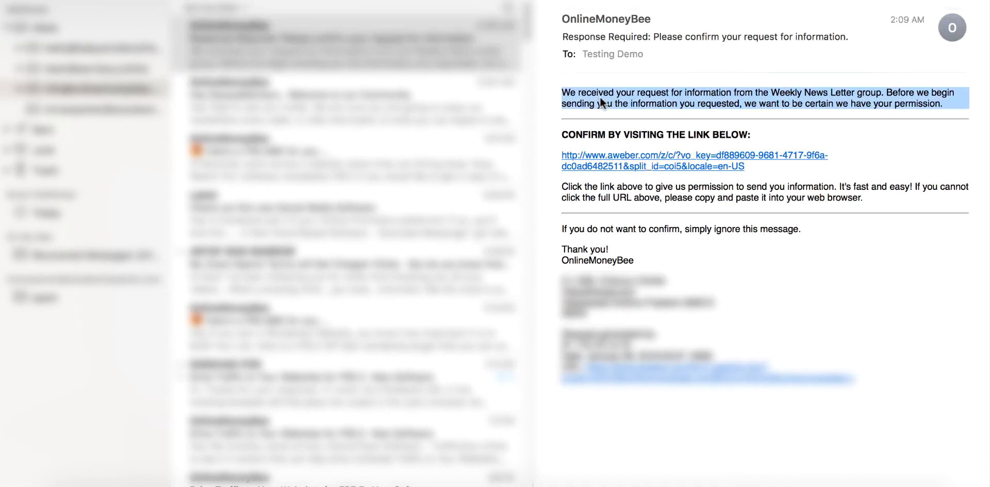
pyautogui.click(580, 100)
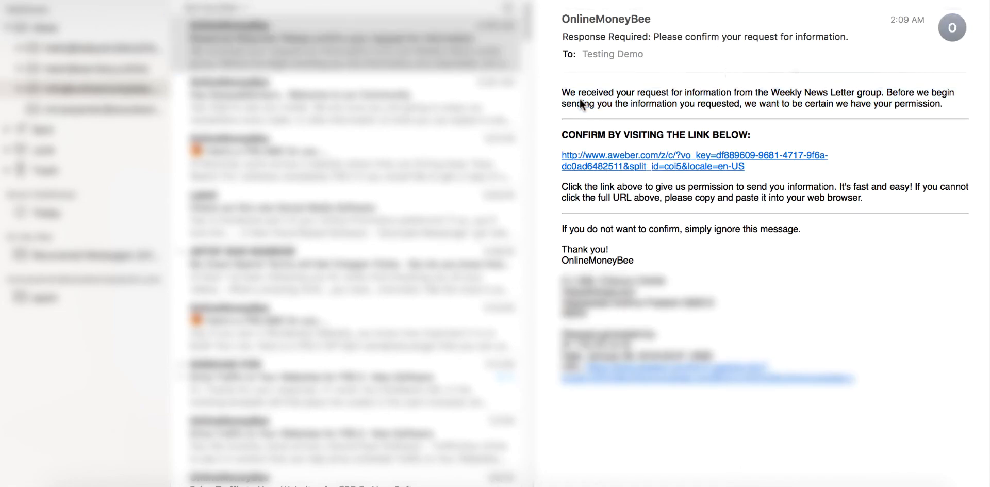
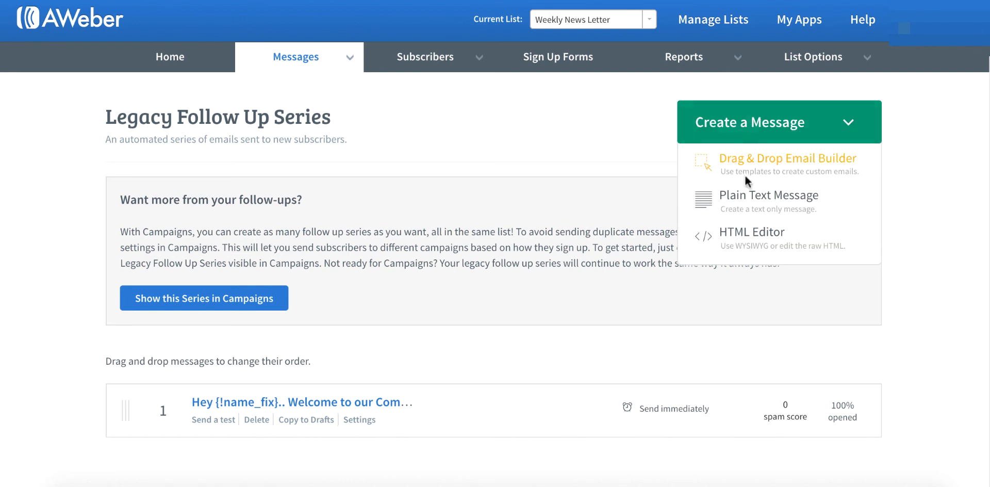
# Create an HTML message with "This is my 2nd Email" as both subject and body, and save it as a draft.
pyautogui.click(743, 236)
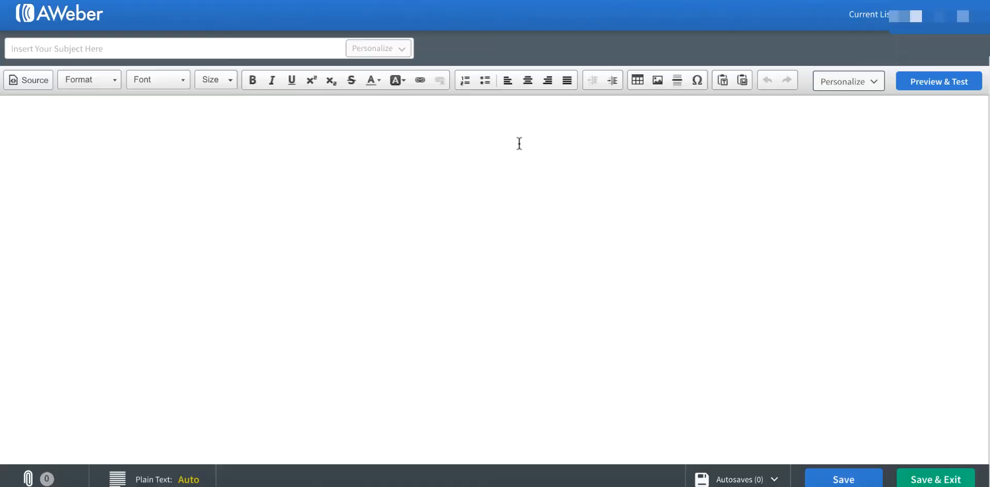
pyautogui.click(302, 47)
pyautogui.write('This ')
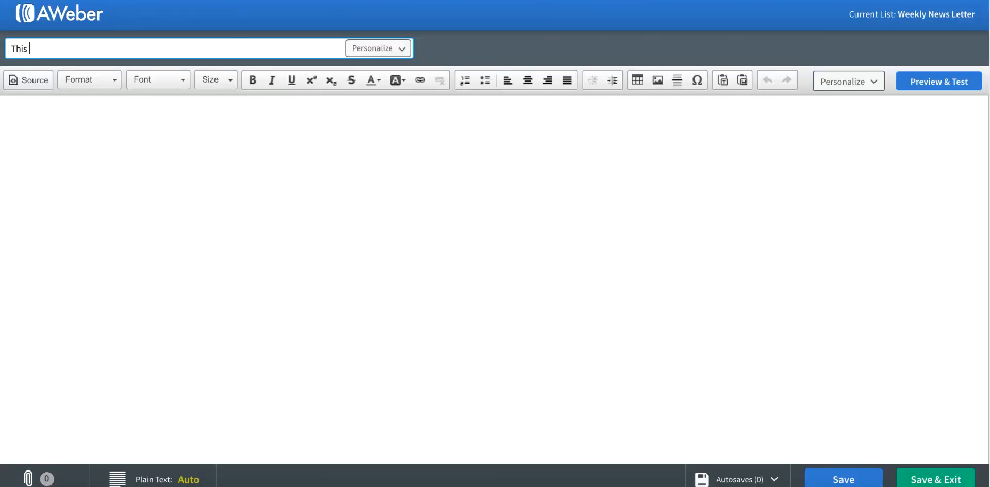
pyautogui.write('is my 2nd Email')
pyautogui.click(338, 216)
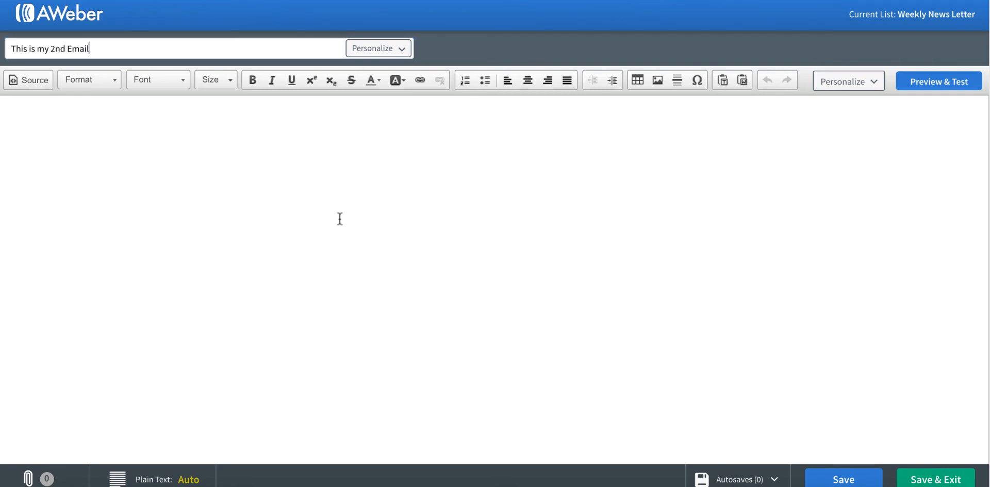
pyautogui.write('This ')
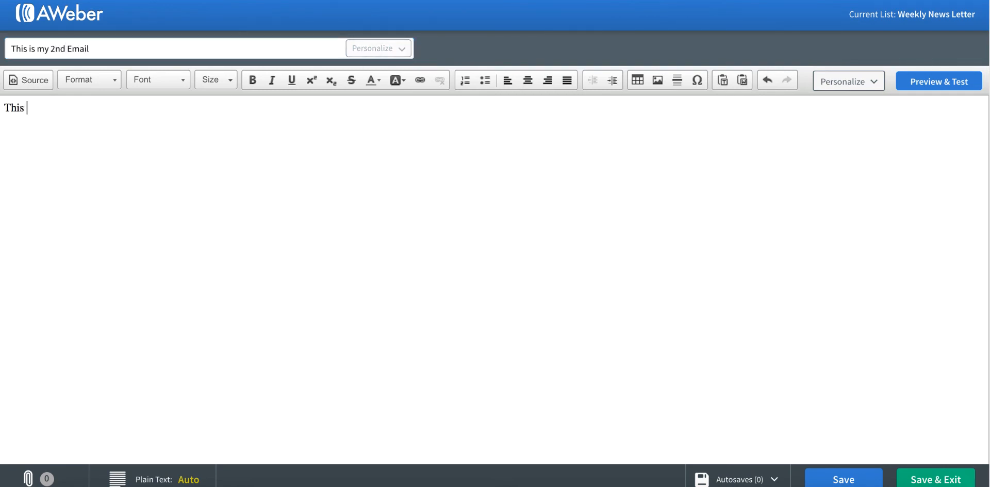
pyautogui.write('is my 2nd Email')
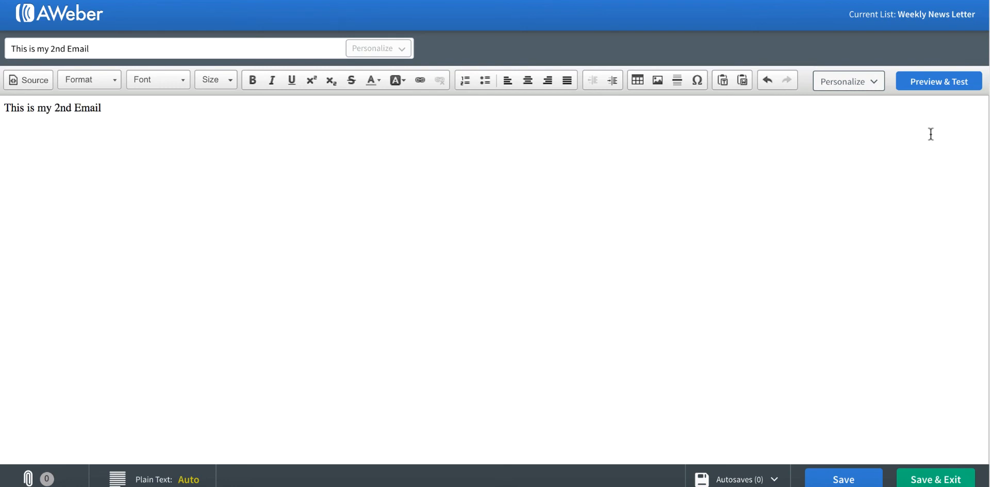
pyautogui.click(950, 470)
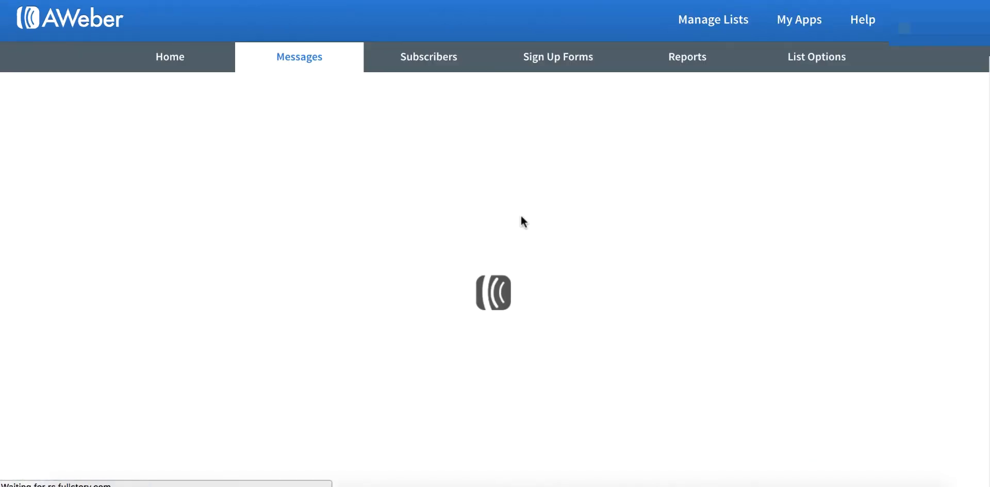
# Start adding the "This is my 2nd Email" draft to the follow up series with an interval of 7 days after the previous message.
pyautogui.click(510, 269)
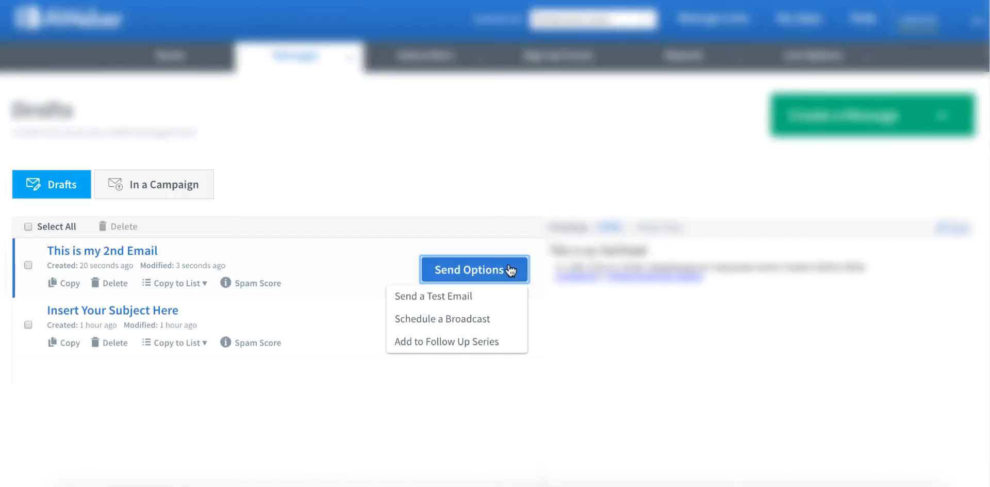
pyautogui.click(419, 342)
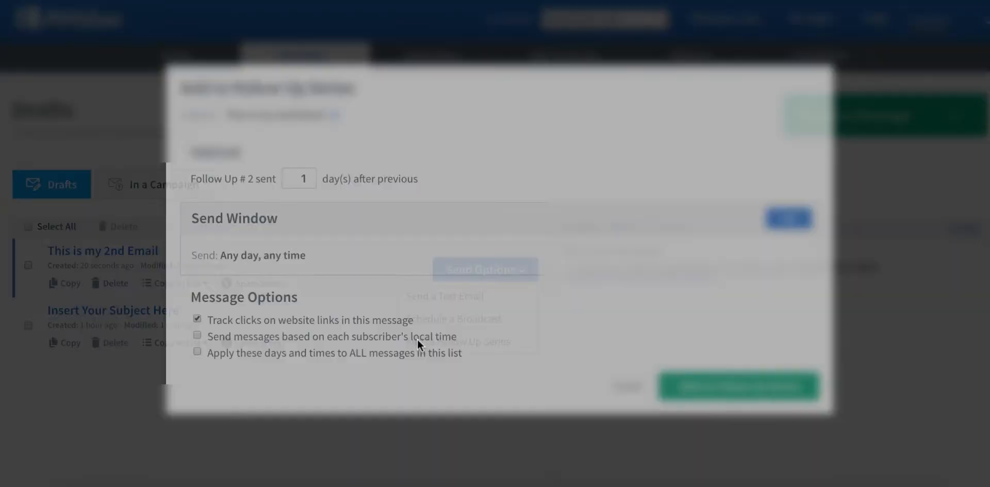
pyautogui.click(299, 178)
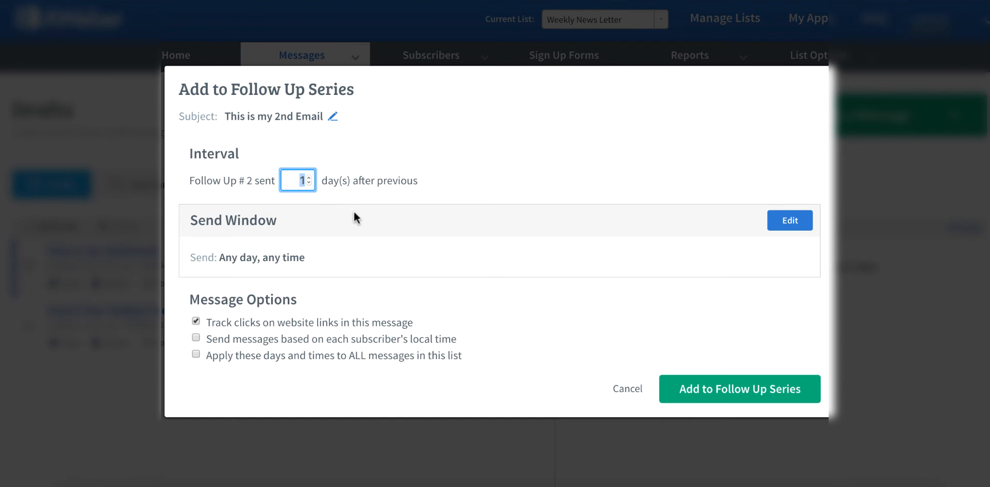
pyautogui.write('7')
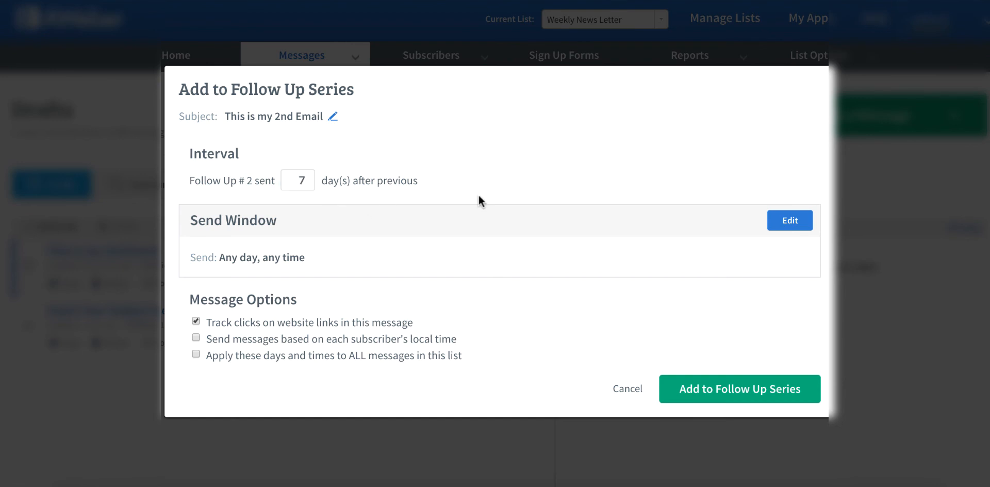
# Set the send window to any day starting at 9am and add the message to the follow up series.
pyautogui.click(789, 221)
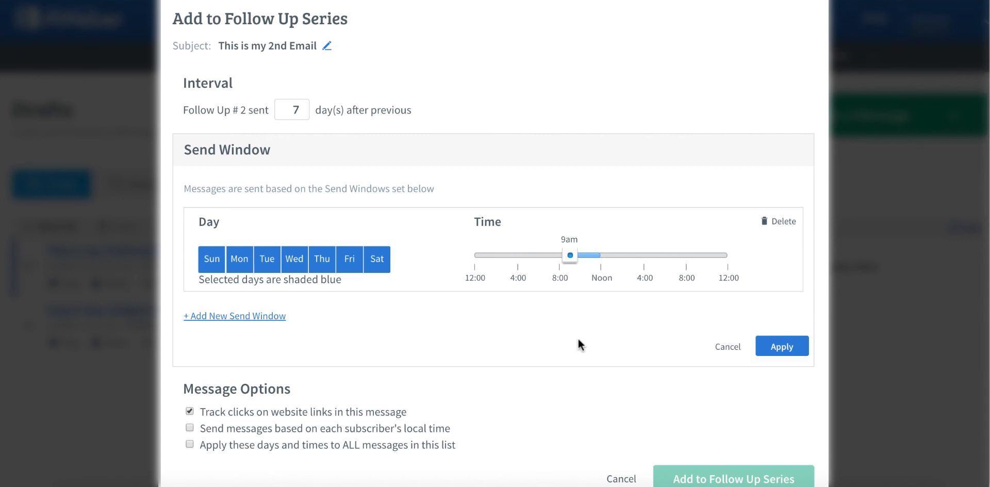
pyautogui.click(777, 353)
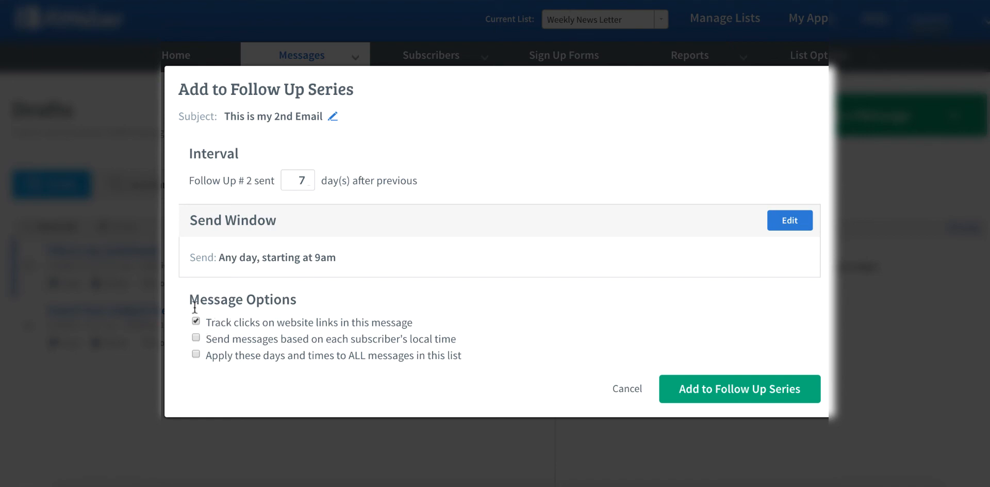
pyautogui.doubleClick(319, 257)
pyautogui.click(342, 264)
pyautogui.click(749, 392)
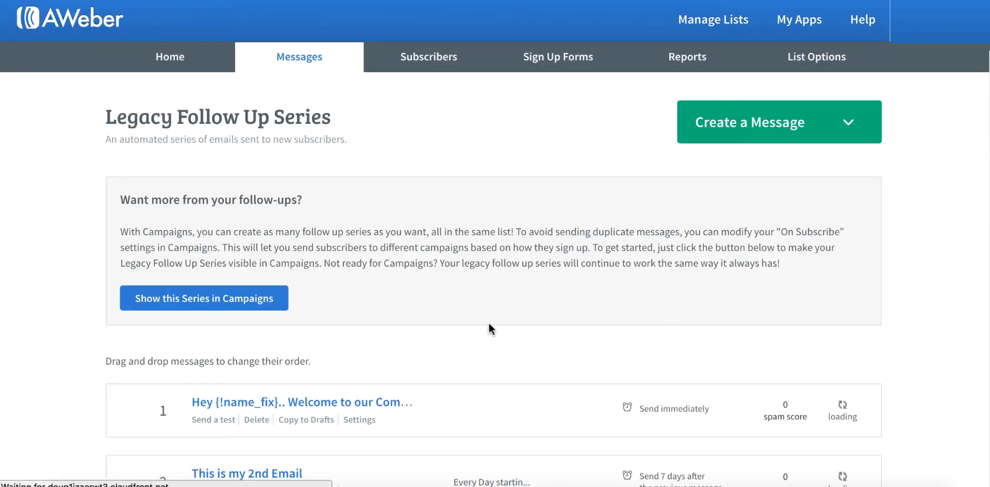
pyautogui.scroll(-3, 450, 351)
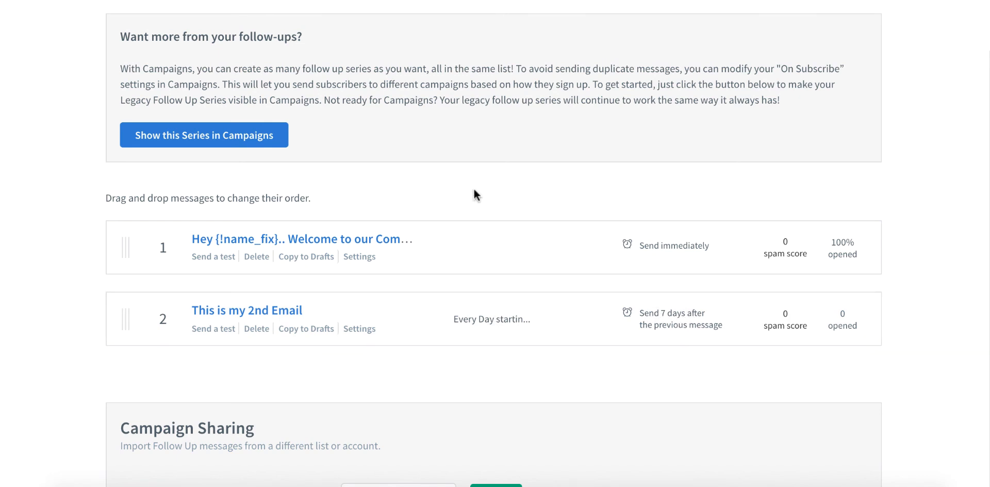
pyautogui.scroll(3, 475, 194)
pyautogui.click(819, 131)
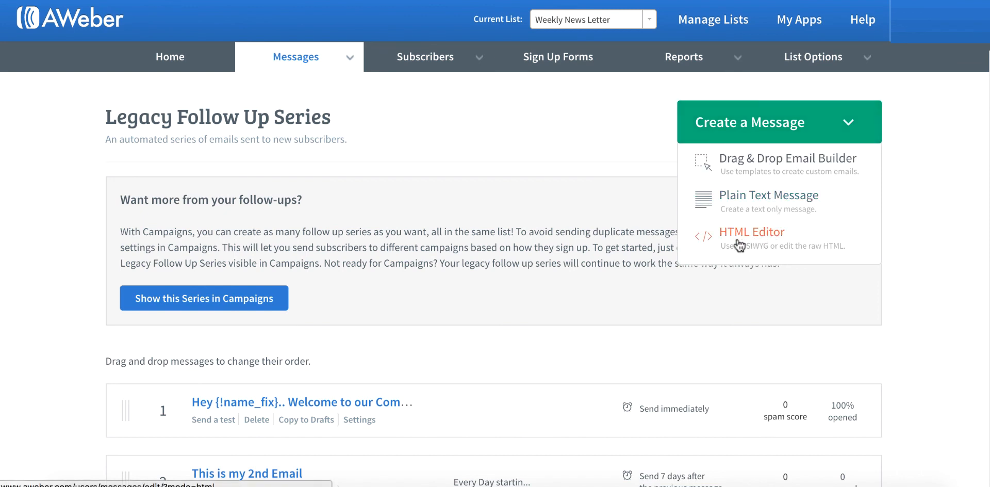
pyautogui.moveTo(320, 69)
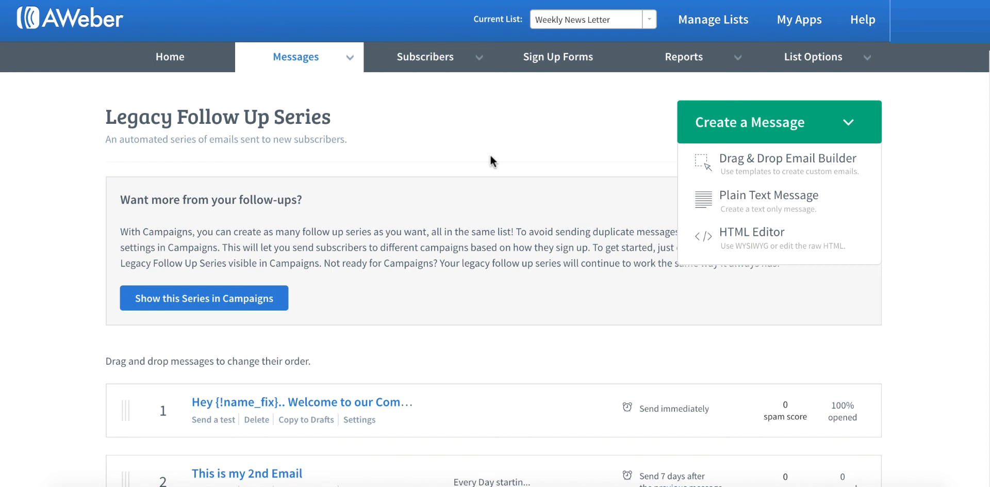
pyautogui.click(848, 125)
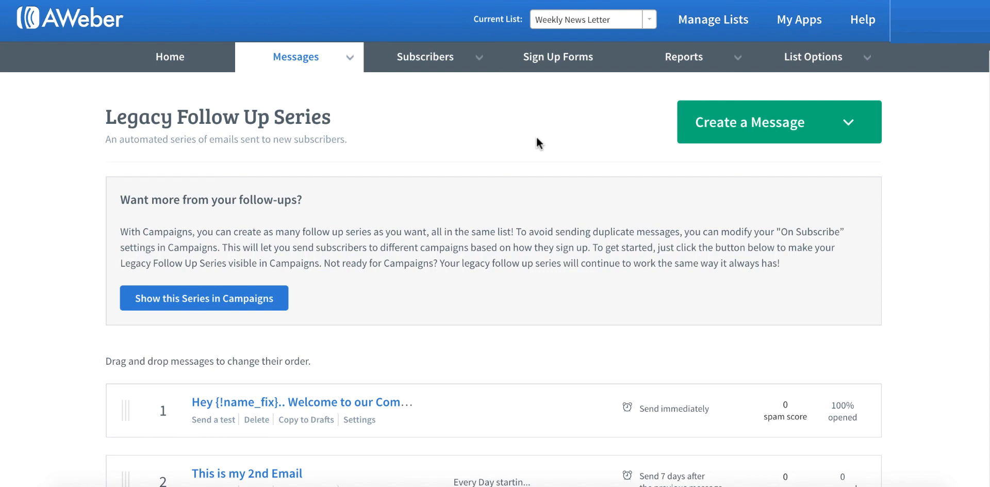
pyautogui.click(660, 59)
pyautogui.moveTo(349, 58)
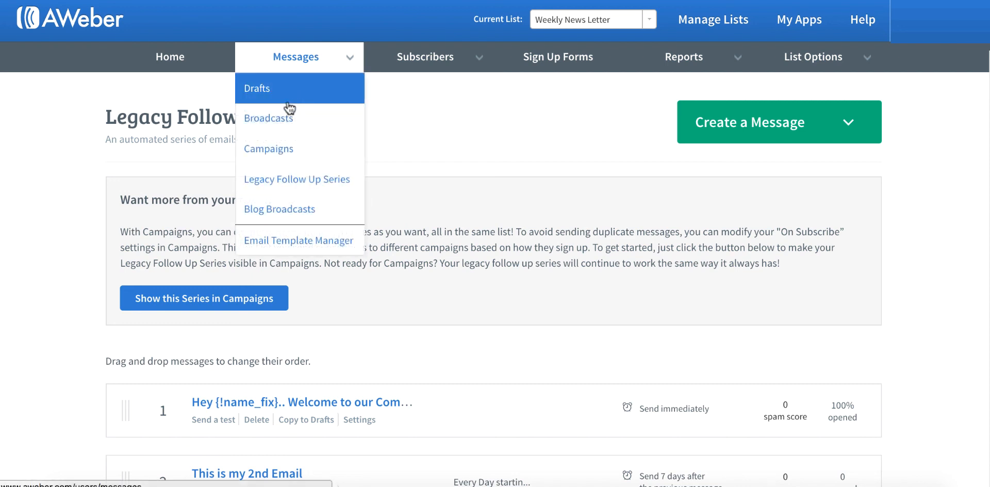
# Create an HTML message with subject "This is a Broad Cast" and body "This is a Board Cast Test.", and save it as a draft.
pyautogui.click(729, 122)
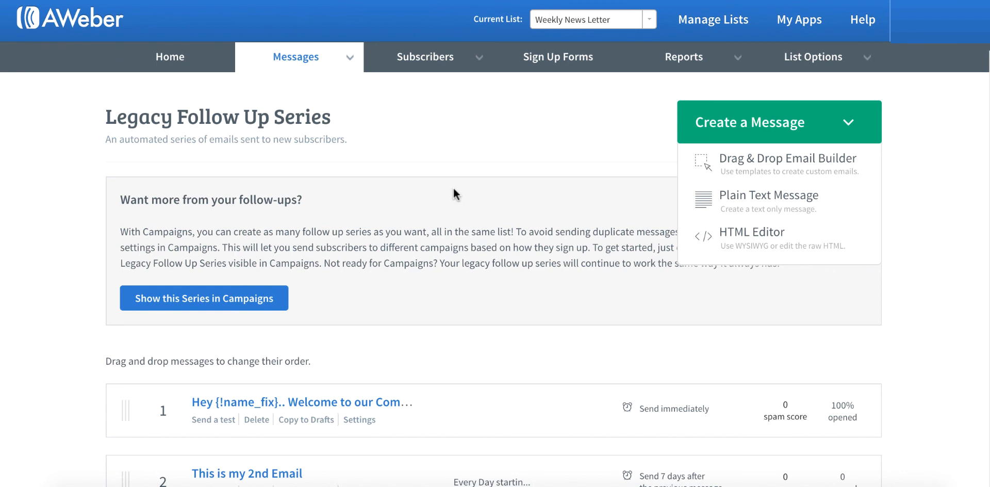
pyautogui.click(768, 236)
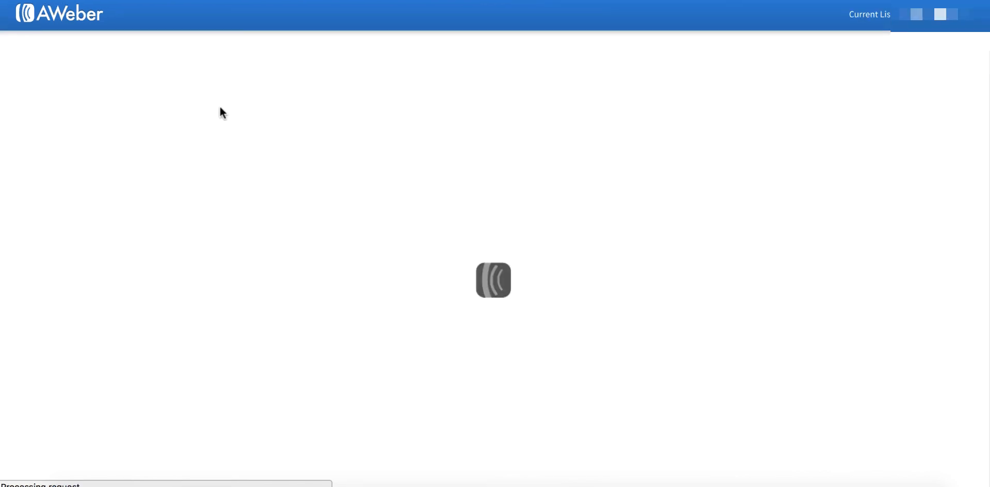
pyautogui.click(183, 45)
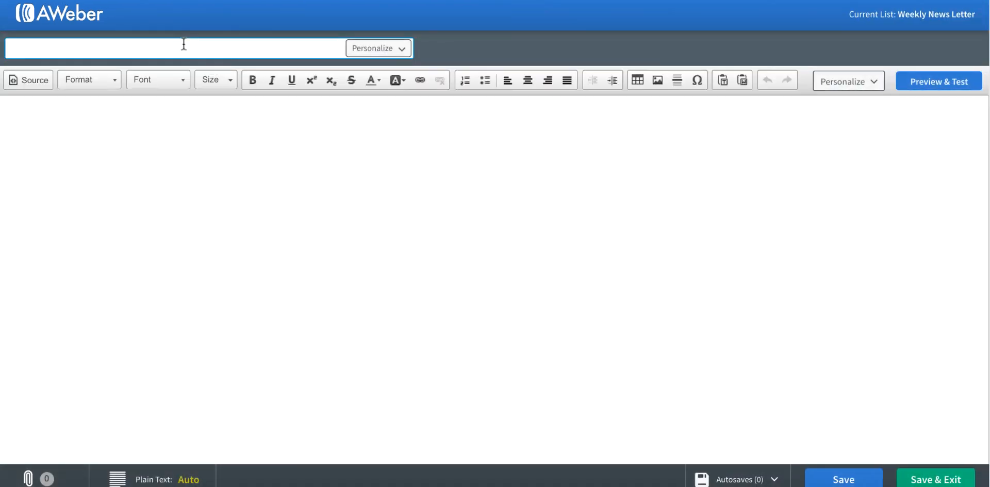
pyautogui.write('This is a Broad Cast')
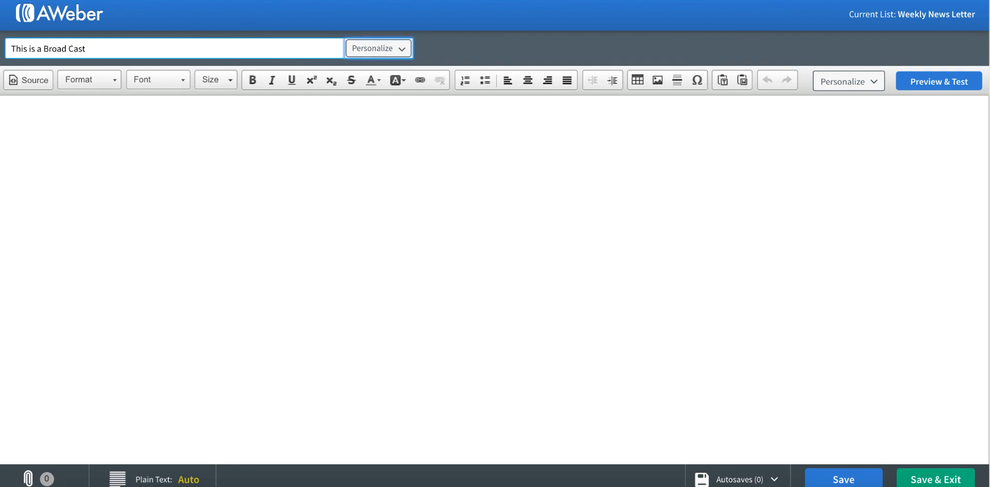
pyautogui.click(85, 110)
pyautogui.write('Th')
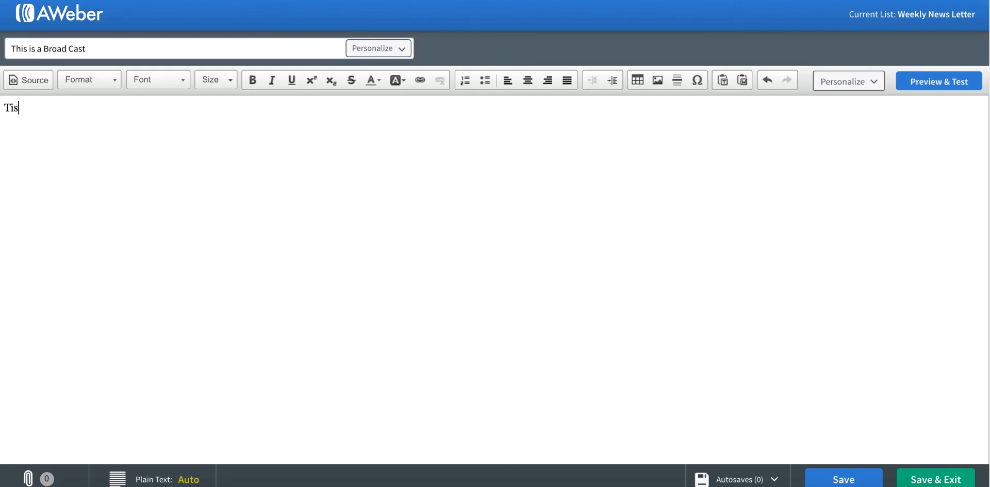
pyautogui.press('BackSpace')
pyautogui.write('his is a Board Cast Test')
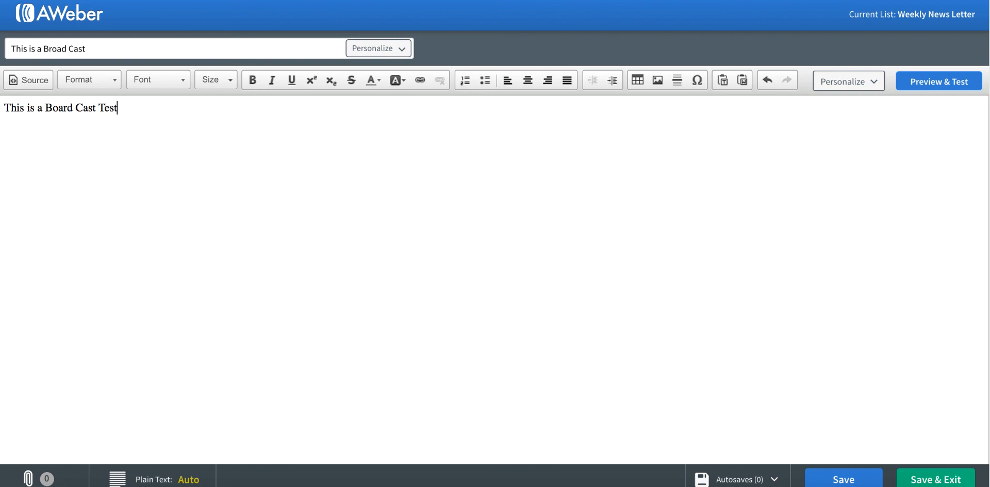
pyautogui.write('.')
pyautogui.click(930, 480)
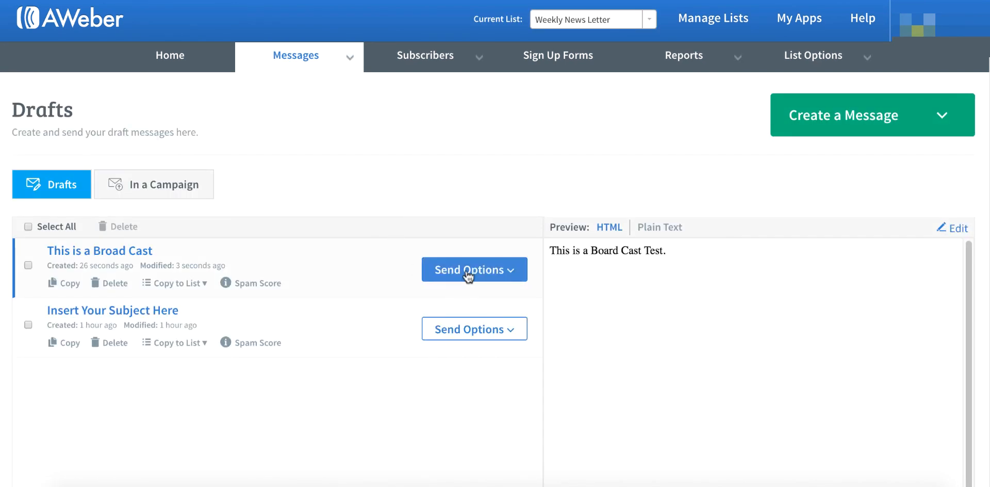
# Open the broadcast settings for the "This is a Broad Cast" draft and review its sharing and recipient list options.
pyautogui.click(469, 273)
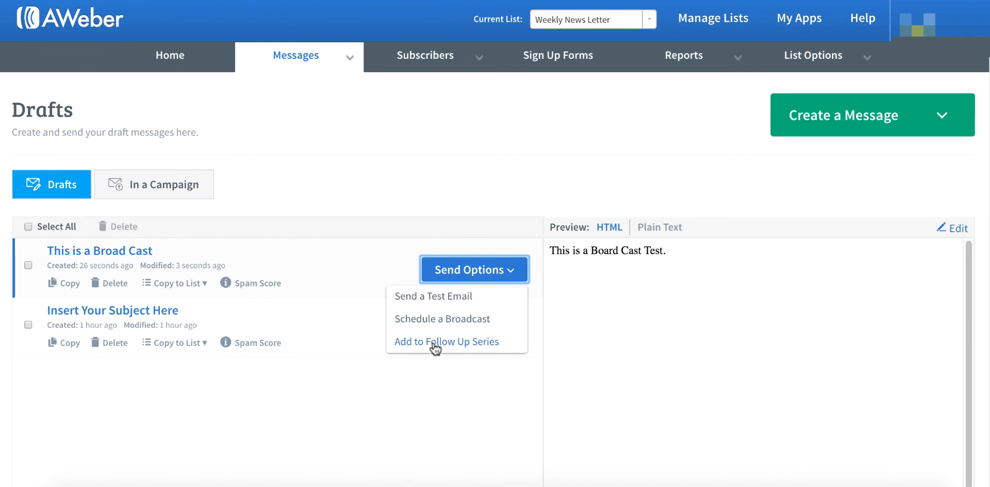
pyautogui.click(439, 322)
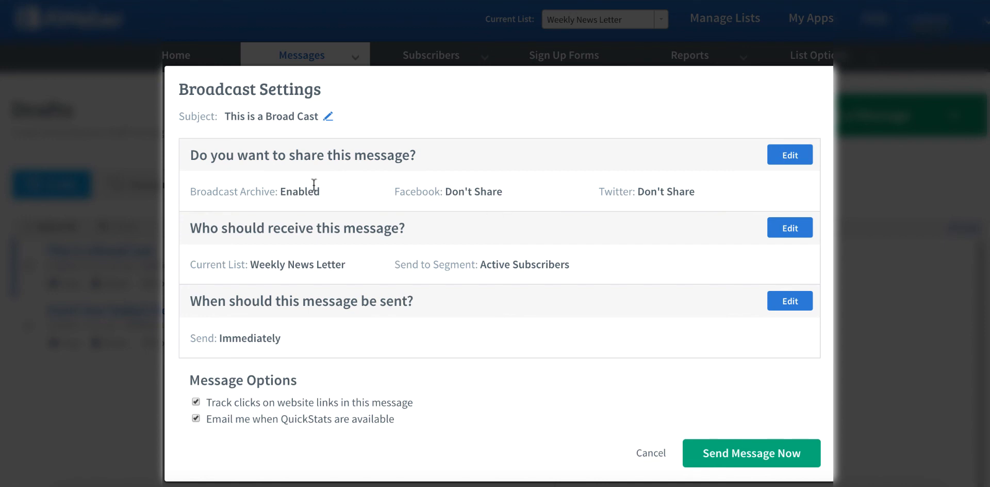
pyautogui.moveTo(314, 192); pyautogui.dragTo(370, 188)
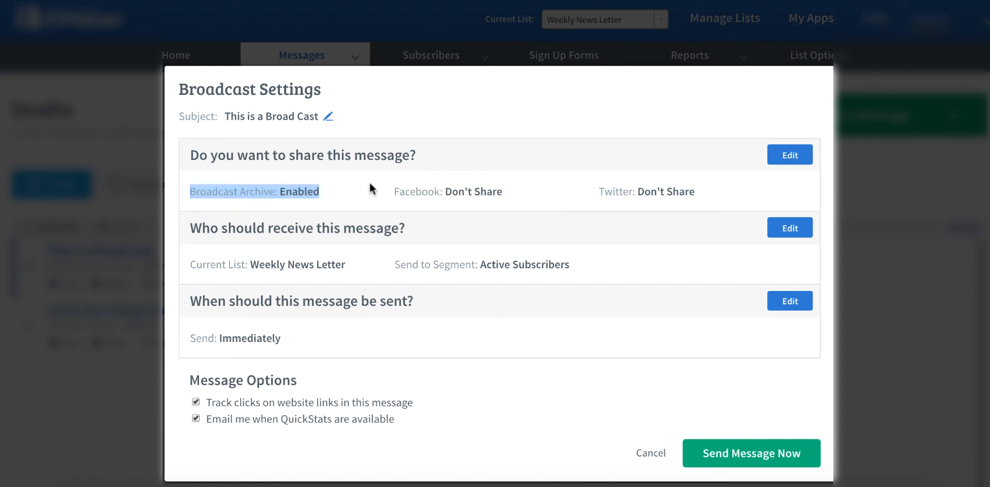
pyautogui.tripleClick(458, 187)
pyautogui.click(496, 196)
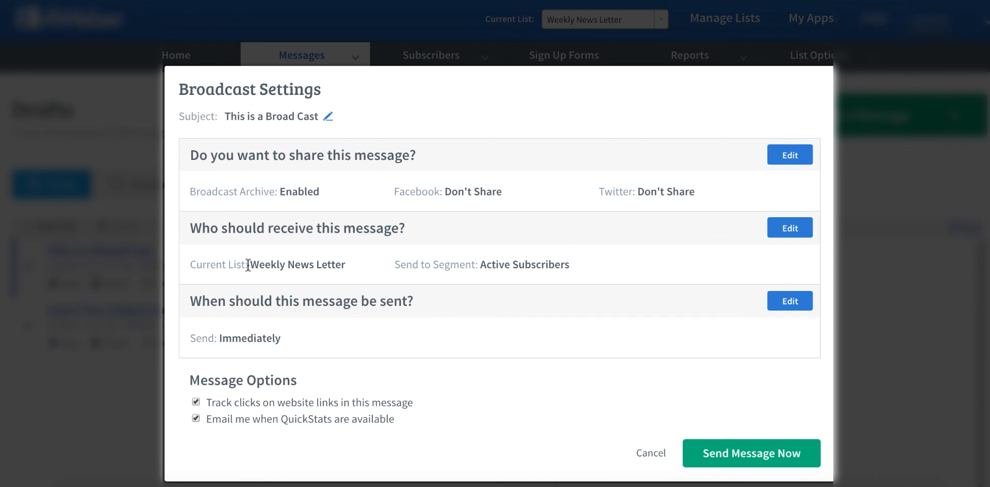
pyautogui.moveTo(248, 265); pyautogui.dragTo(345, 266)
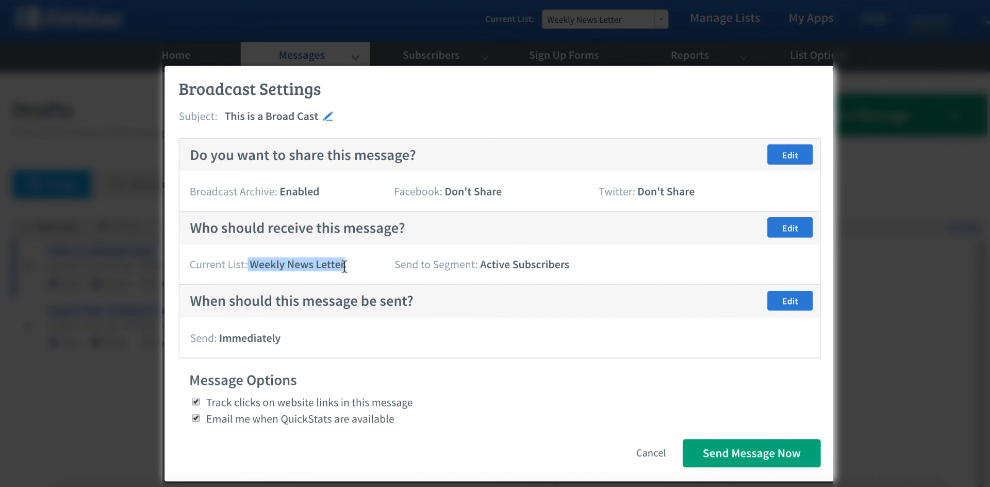
pyautogui.click(344, 266)
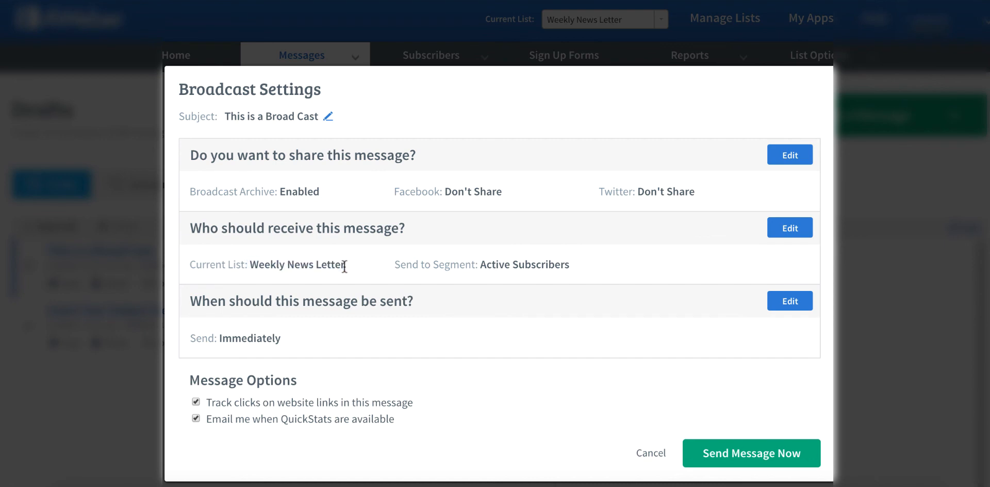
# Review the recipient options of the "This is a Broad Cast" broadcast, covering its current list, segment, and included and excluded lists.
pyautogui.click(799, 227)
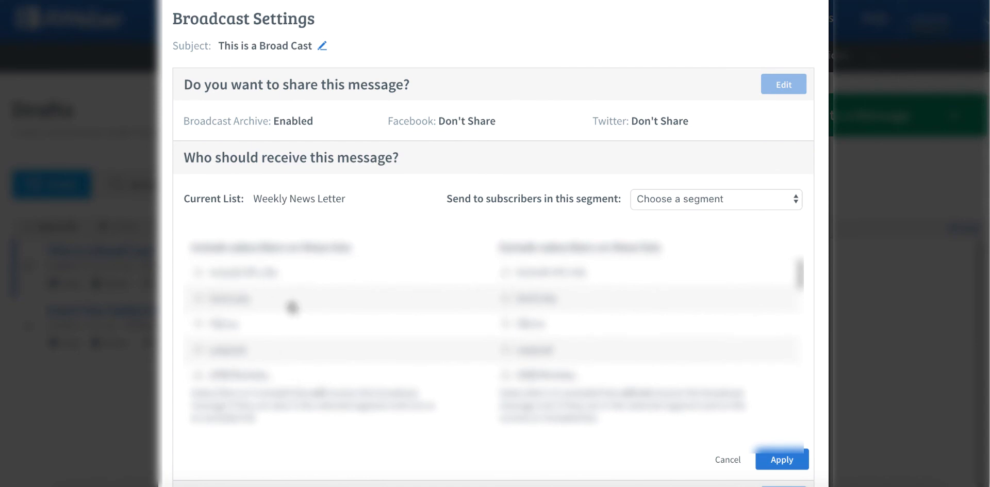
pyautogui.scroll(2, 291, 311)
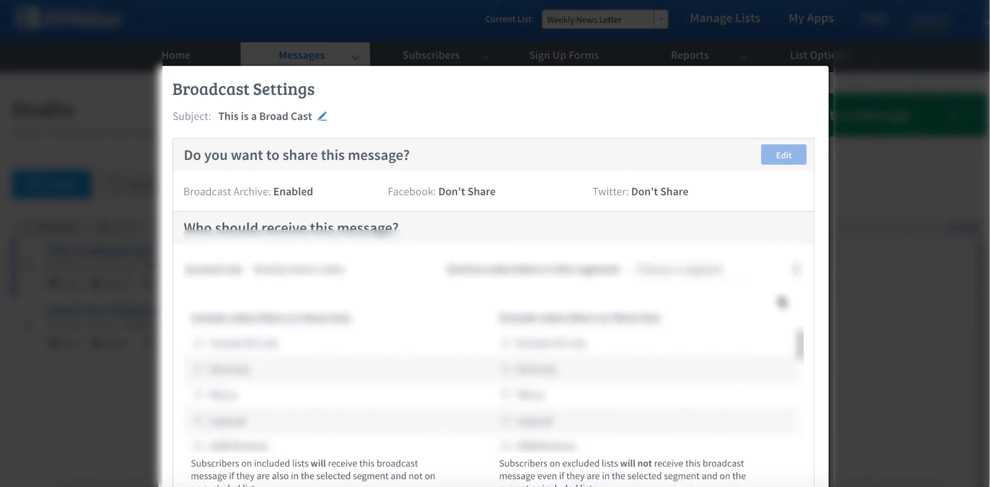
pyautogui.scroll(-1, 818, 397)
pyautogui.scroll(-2, 818, 397)
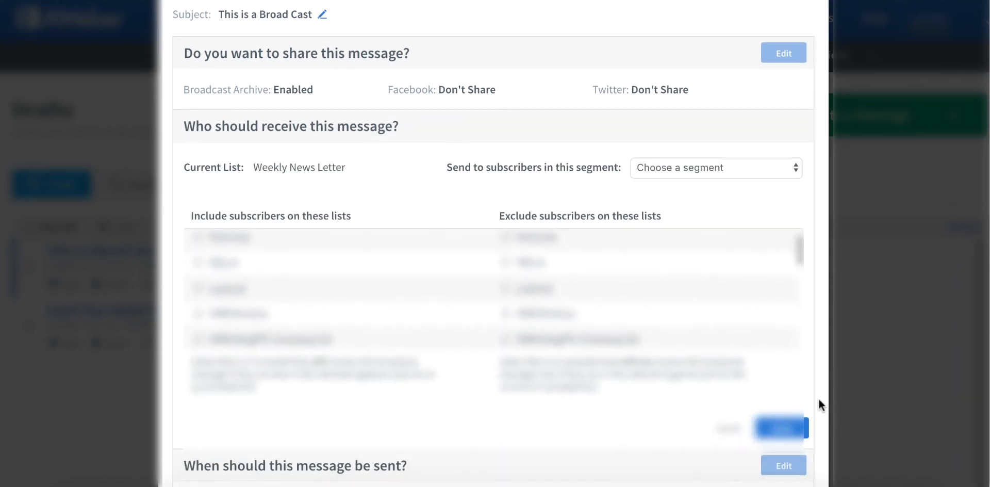
pyautogui.click(781, 427)
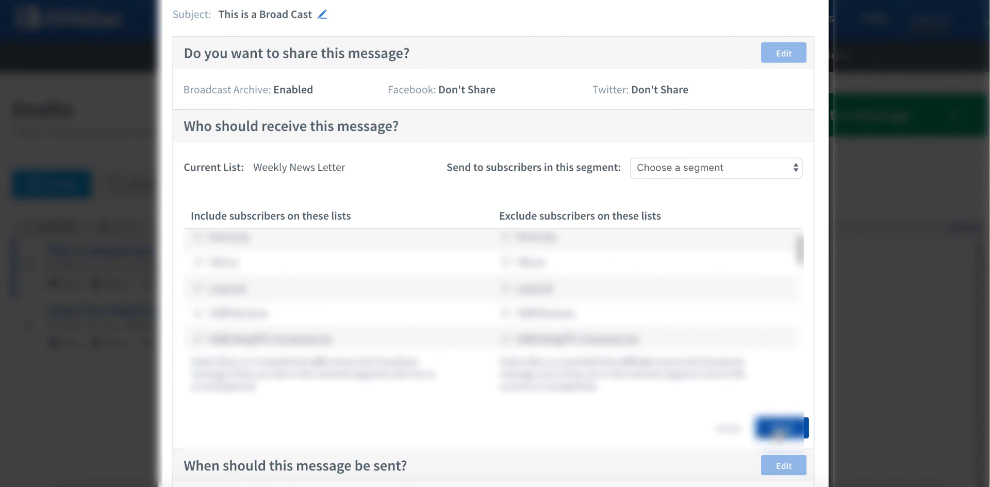
pyautogui.tripleClick(475, 266)
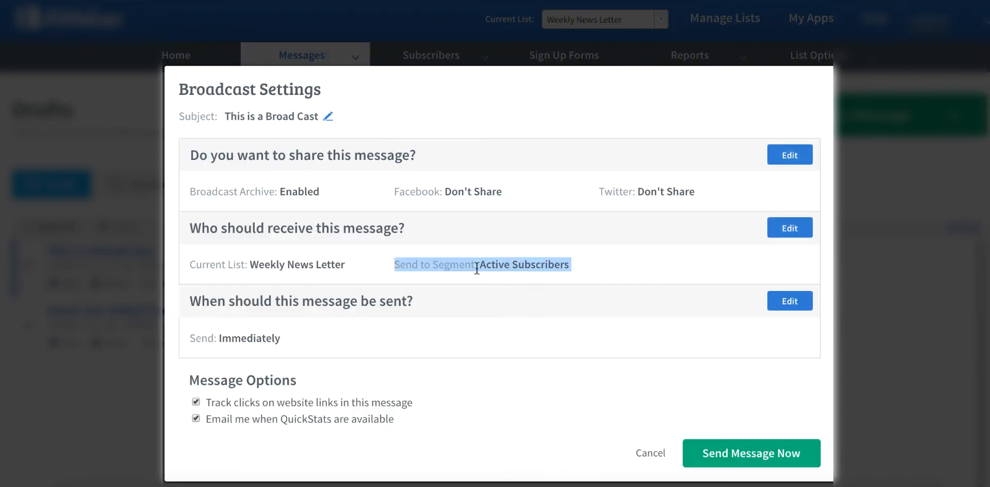
pyautogui.click(523, 265)
pyautogui.tripleClick(577, 267)
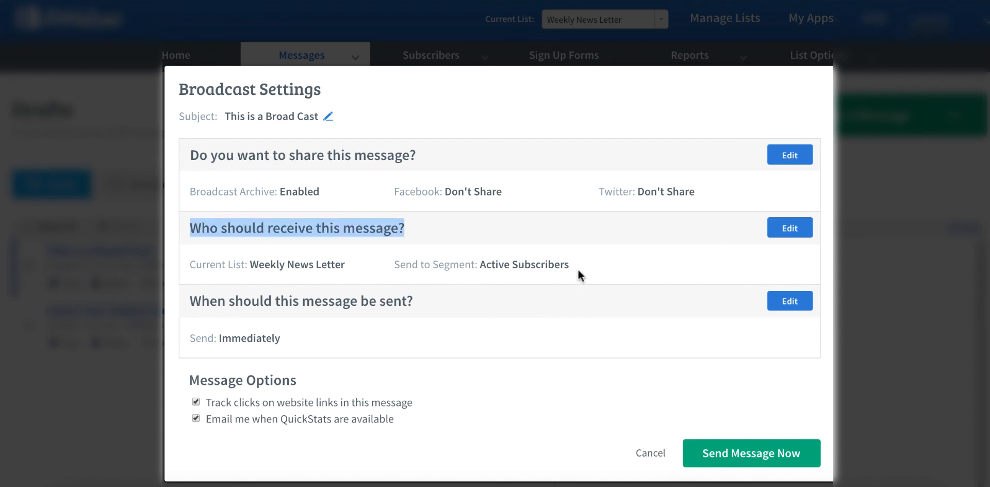
pyautogui.click(551, 265)
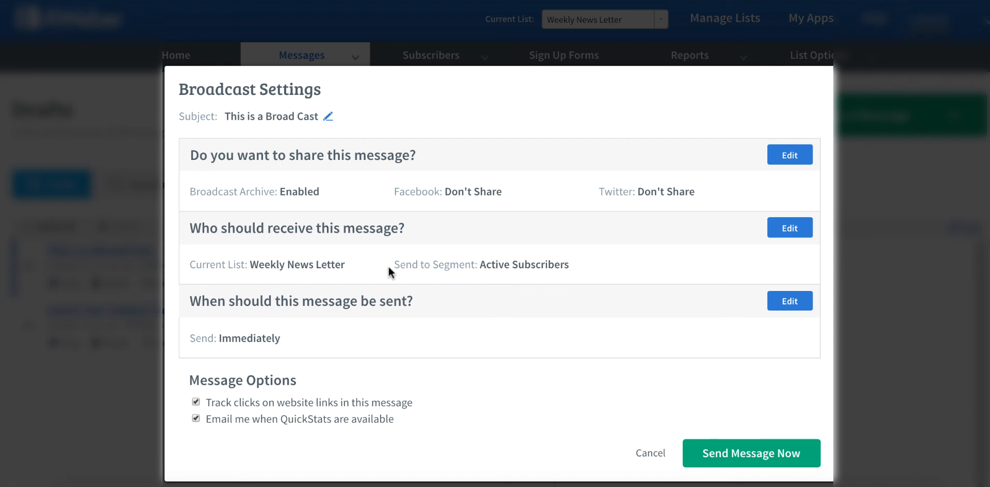
# Review the broadcast's sending options, including the send time, time zone and calendar, and leave it set to send immediately.
pyautogui.tripleClick(262, 304)
pyautogui.click(462, 320)
pyautogui.doubleClick(247, 338)
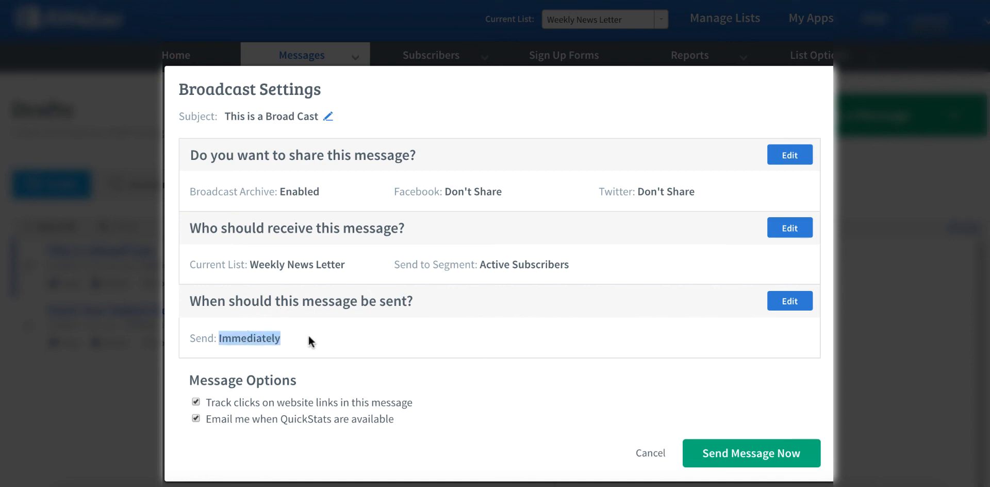
pyautogui.click(403, 326)
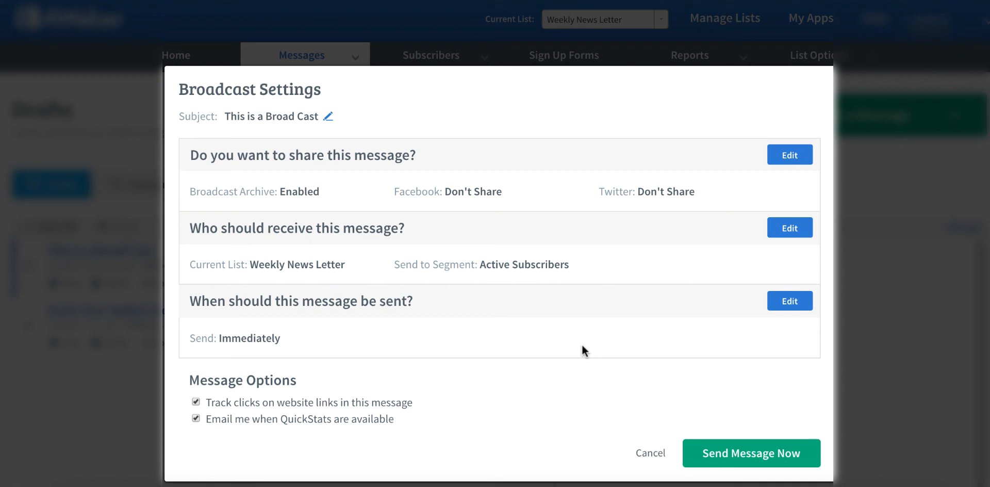
pyautogui.click(787, 303)
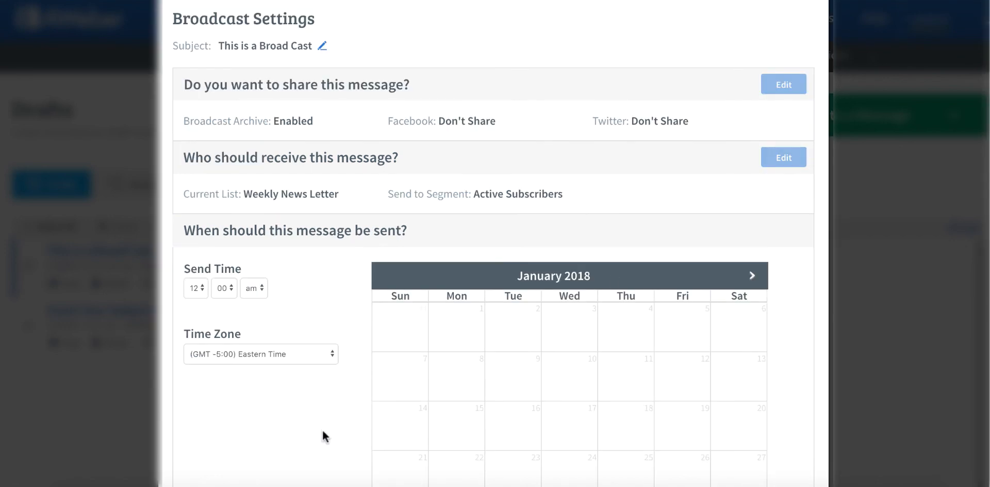
pyautogui.scroll(-2, 323, 437)
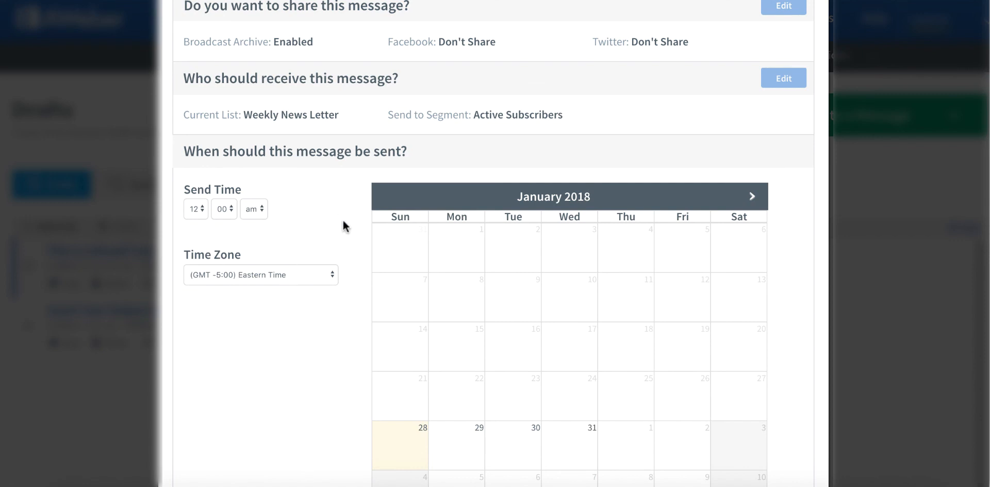
pyautogui.scroll(4, 478, 167)
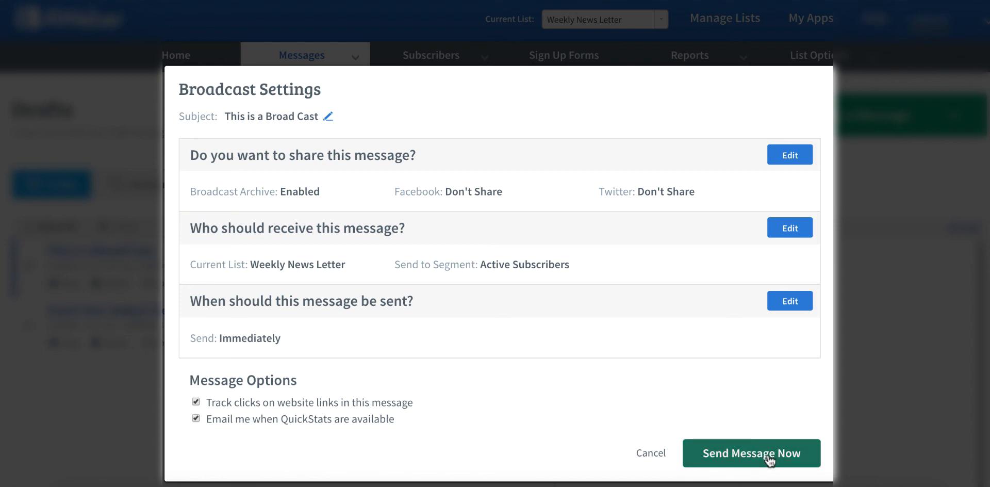
pyautogui.doubleClick(253, 342)
pyautogui.click(309, 341)
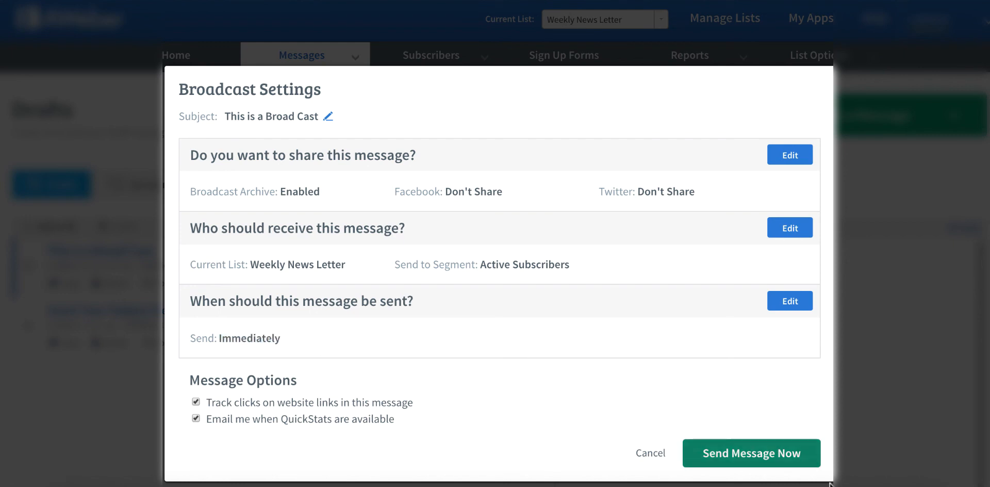
# Set the broadcast's send time to 7:00 am Eastern Time on Sunday, January 28, 2018, and schedule the message.
pyautogui.click(783, 308)
pyautogui.click(199, 289)
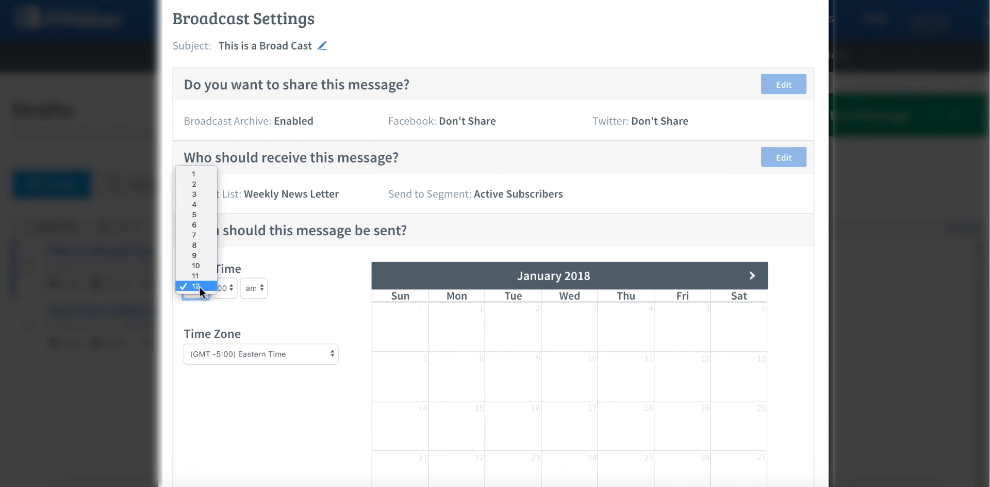
pyautogui.press('Escape')
pyautogui.press('7')
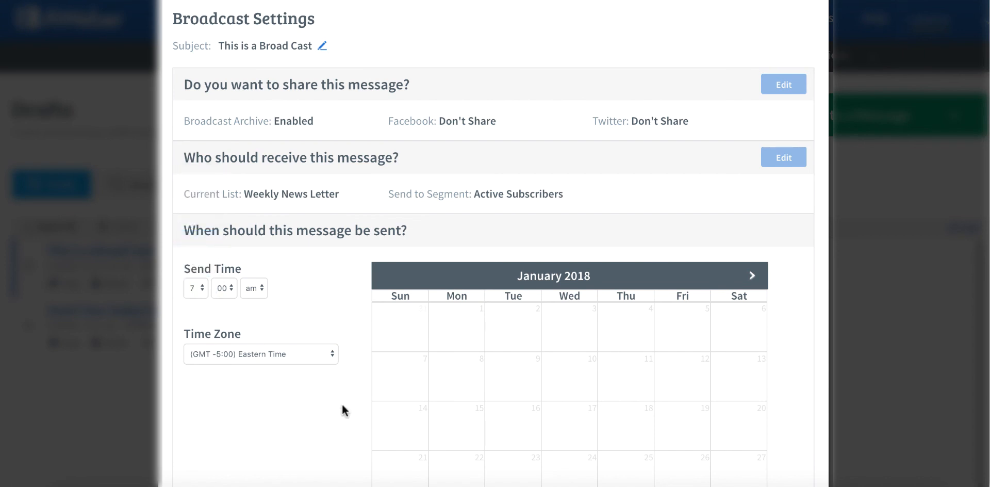
pyautogui.scroll(-3, 342, 402)
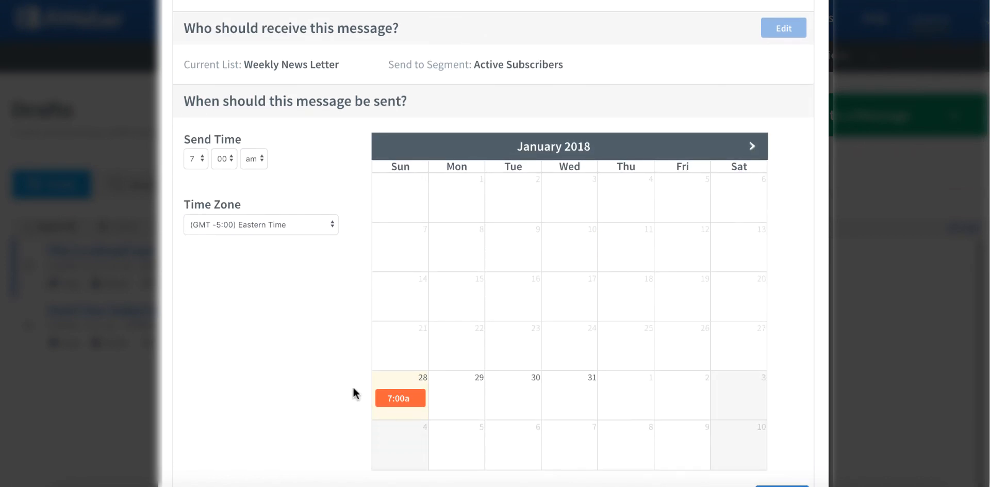
pyautogui.scroll(-3, 353, 391)
pyautogui.click(794, 351)
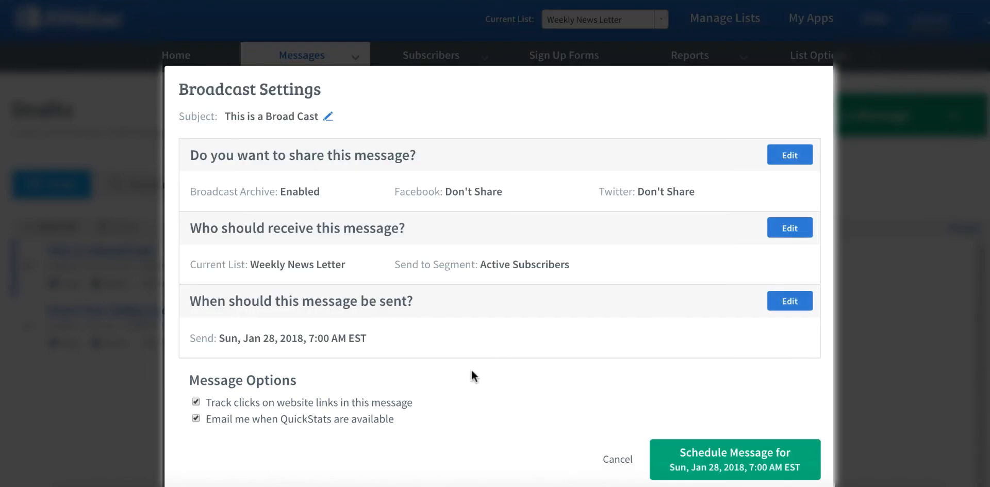
pyautogui.click(783, 464)
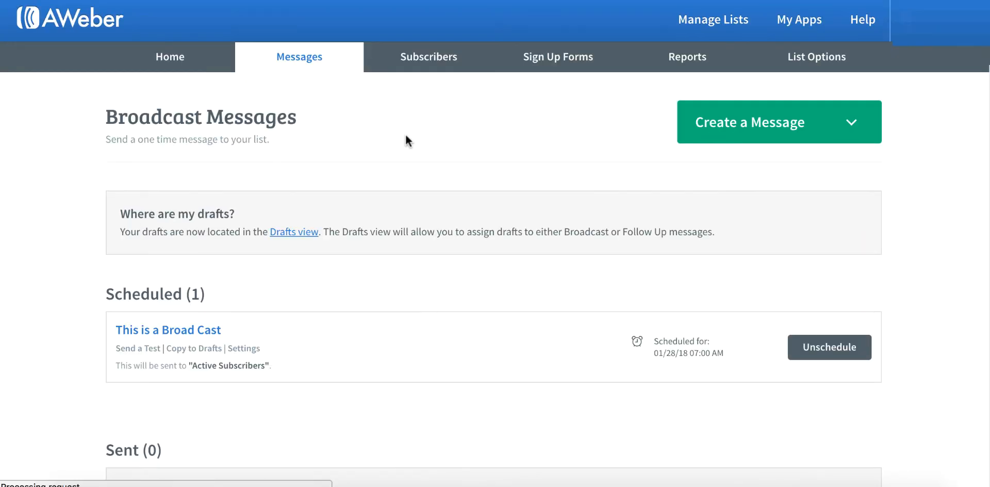
# Examine the scheduled and sent sections of the Broadcast Messages page for the "This is a Broad Cast" message.
pyautogui.doubleClick(125, 295)
pyautogui.tripleClick(125, 294)
pyautogui.click(290, 284)
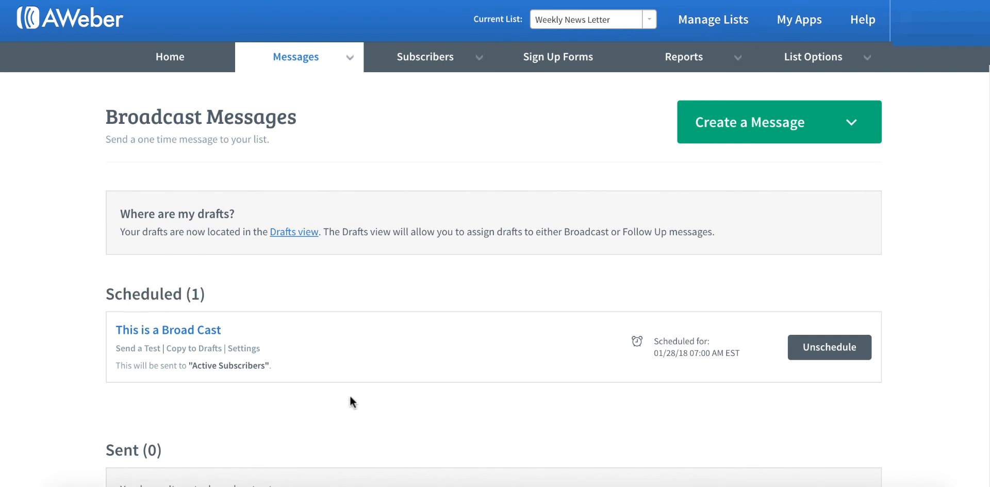
pyautogui.scroll(-3, 349, 394)
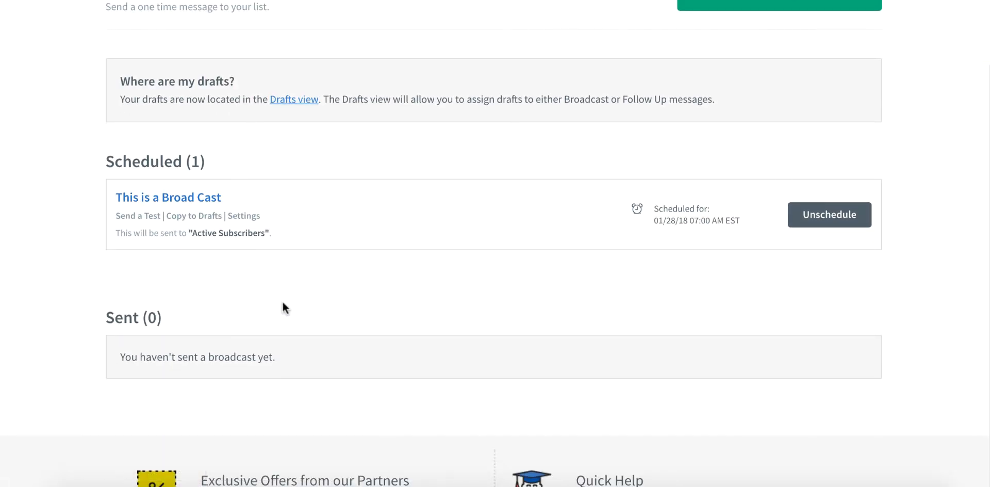
pyautogui.scroll(2, 354, 294)
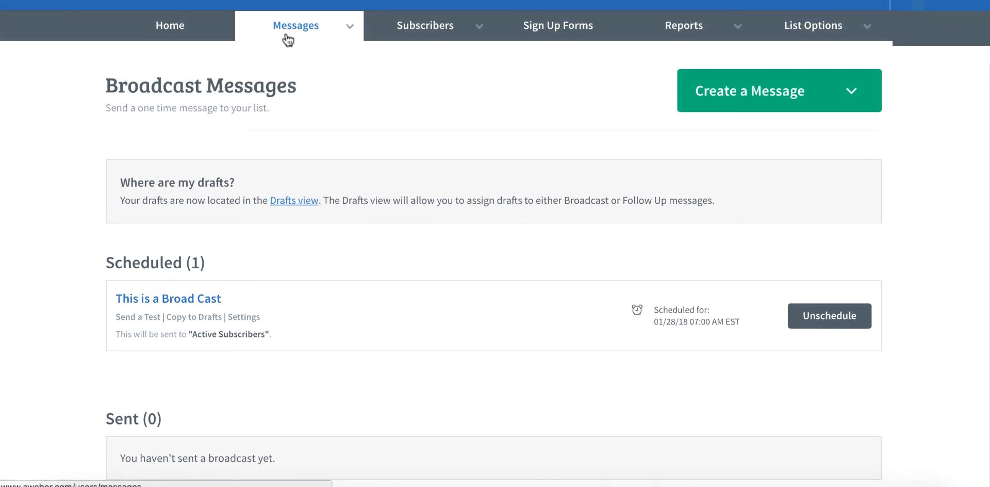
pyautogui.moveTo(287, 30)
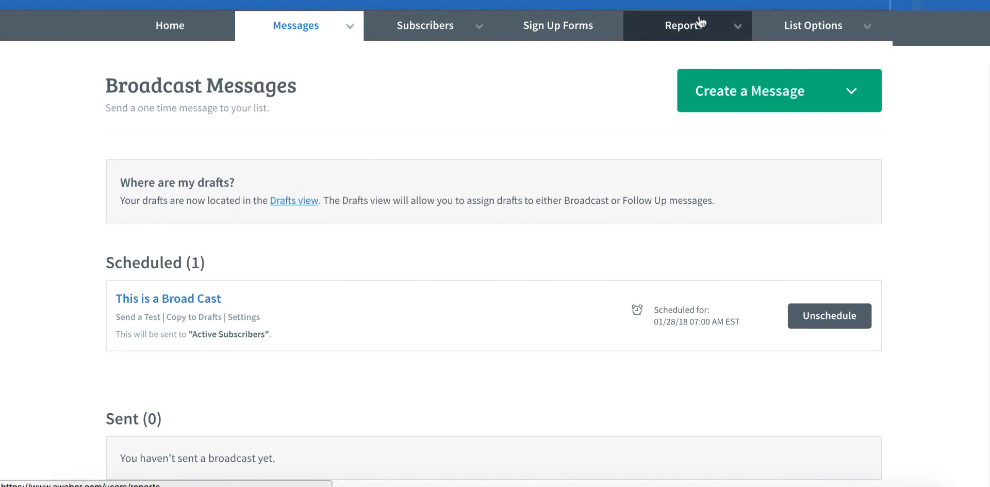
pyautogui.moveTo(675, 26)
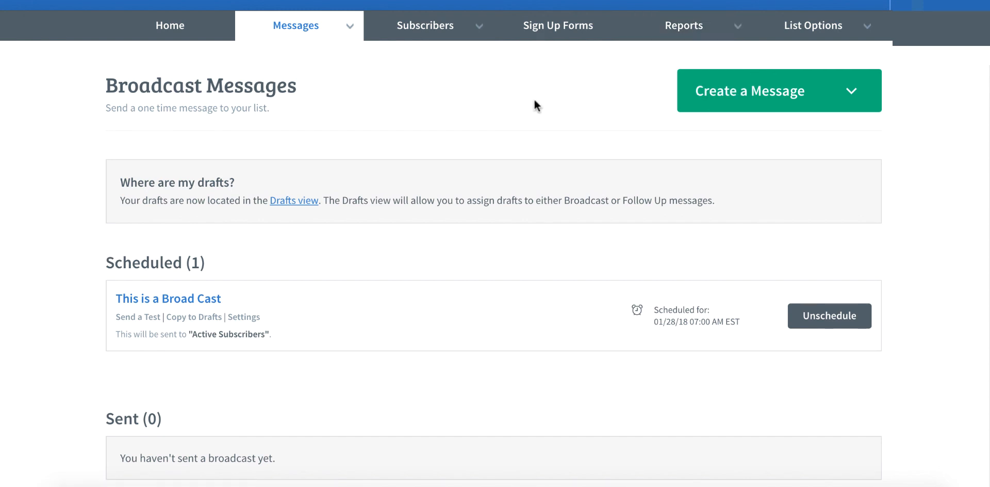
pyautogui.scroll(1, 534, 101)
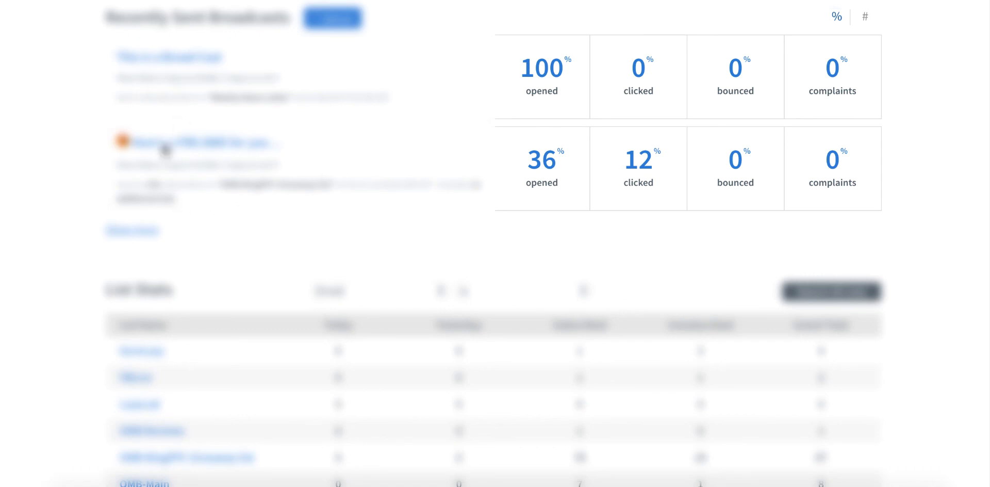
# Open the full list of sent broadcasts and check the delivery statistics of "This is a Broad Cast".
pyautogui.click(156, 239)
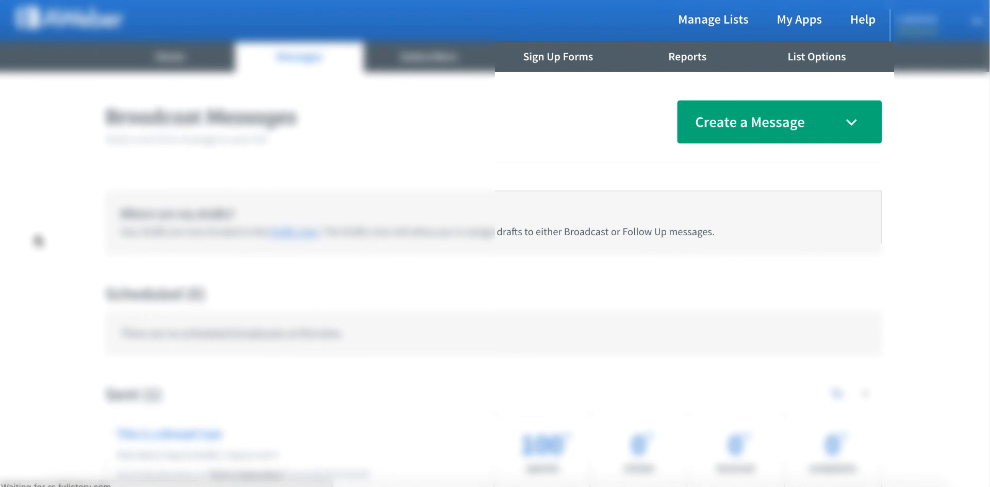
pyautogui.scroll(-3, 46, 322)
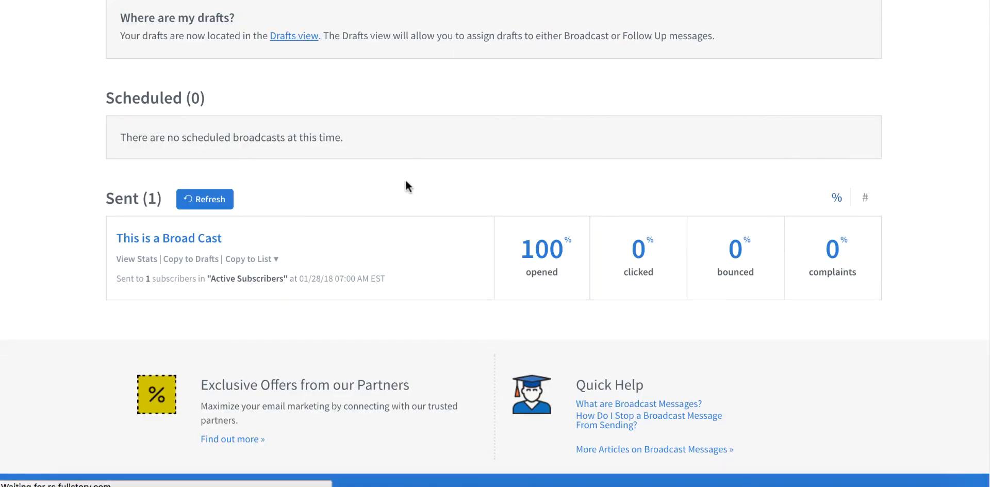
pyautogui.scroll(4, 403, 185)
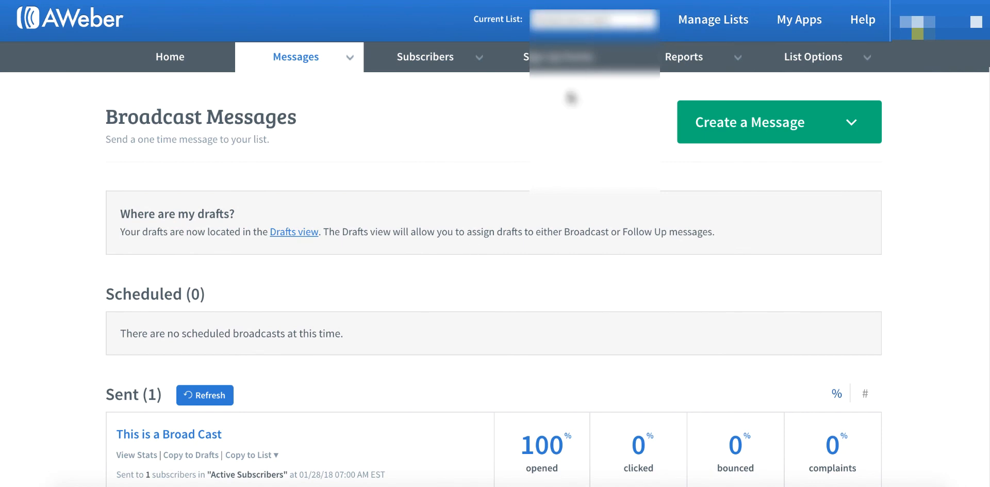
# Switch the current list to another mailing list in the account to show its broadcast messages.
pyautogui.click(593, 20)
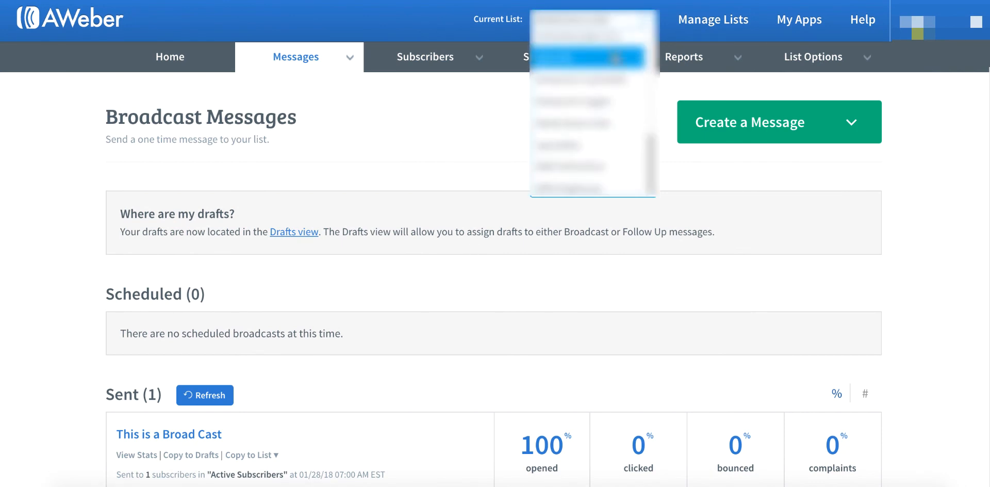
pyautogui.scroll(3, 616, 59)
pyautogui.scroll(2, 617, 58)
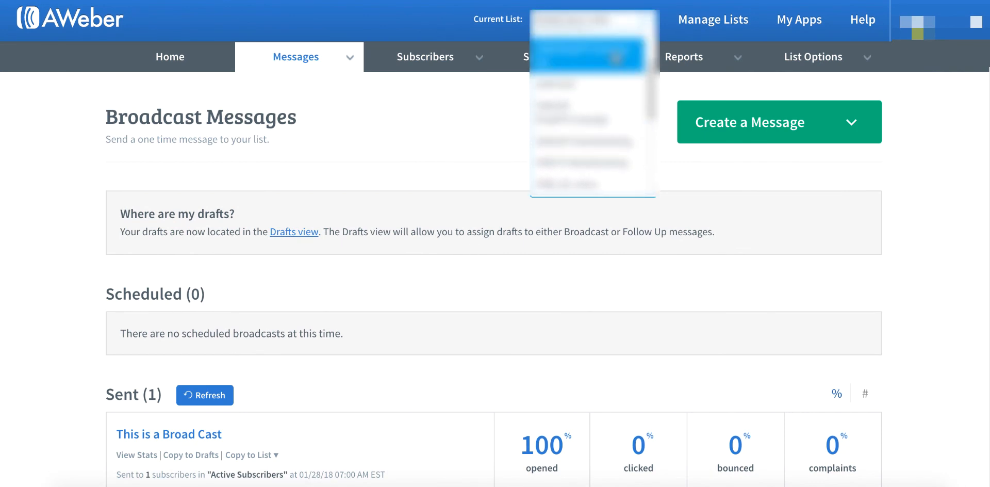
pyautogui.click(615, 58)
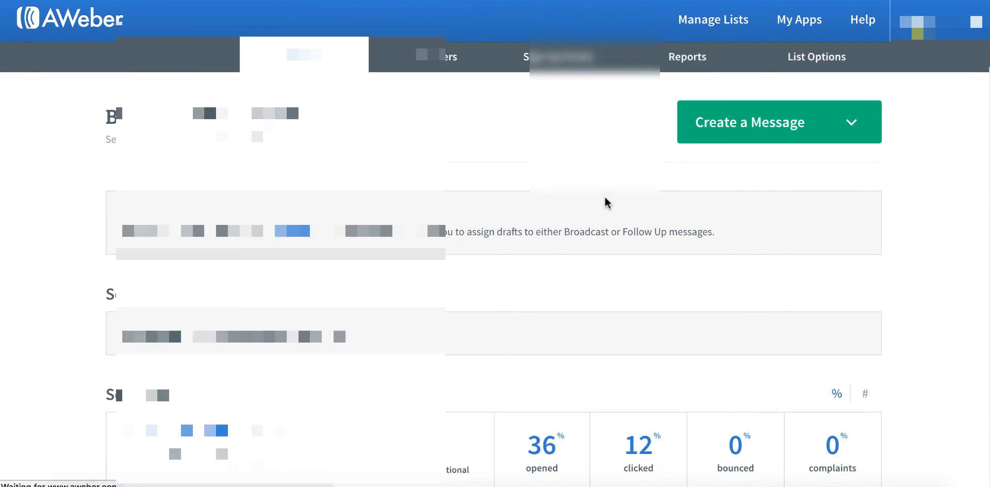
# Examine the opened, clicked, bounced and complaint rates of the selected list's sent broadcasts.
pyautogui.scroll(-6, 887, 250)
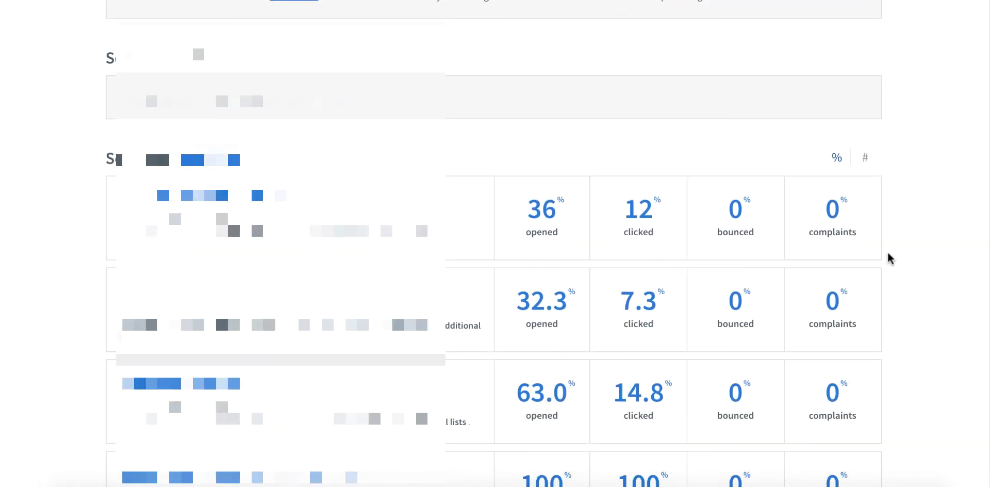
pyautogui.scroll(-1, 887, 253)
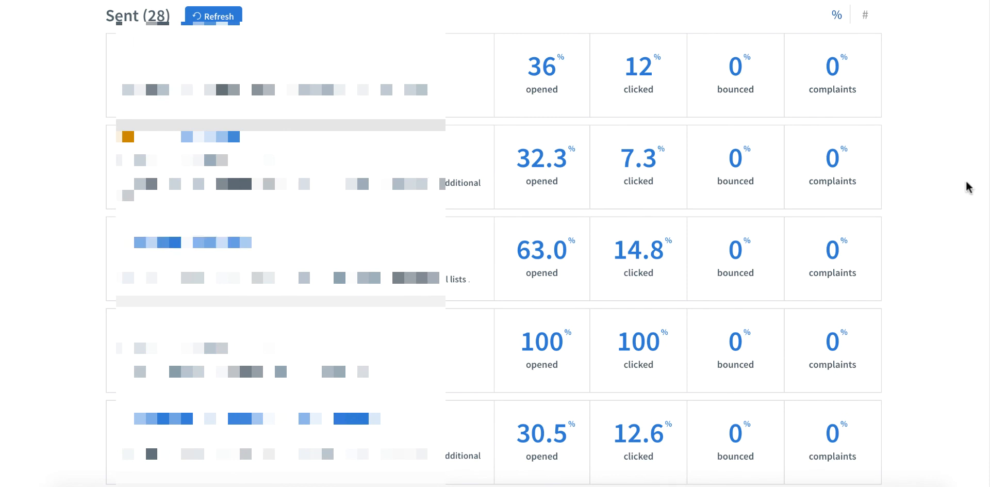
pyautogui.scroll(-2, 958, 212)
pyautogui.scroll(2, 957, 212)
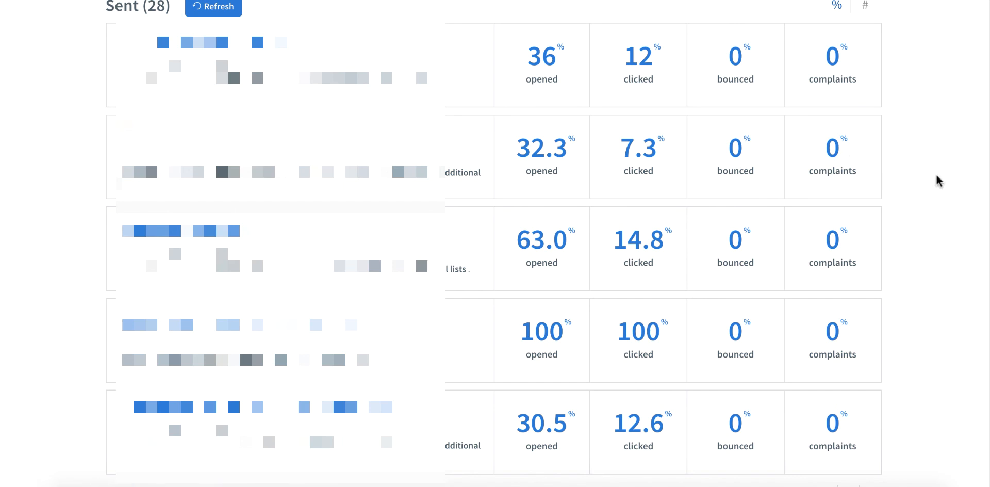
pyautogui.scroll(-3, 938, 180)
pyautogui.scroll(3, 923, 249)
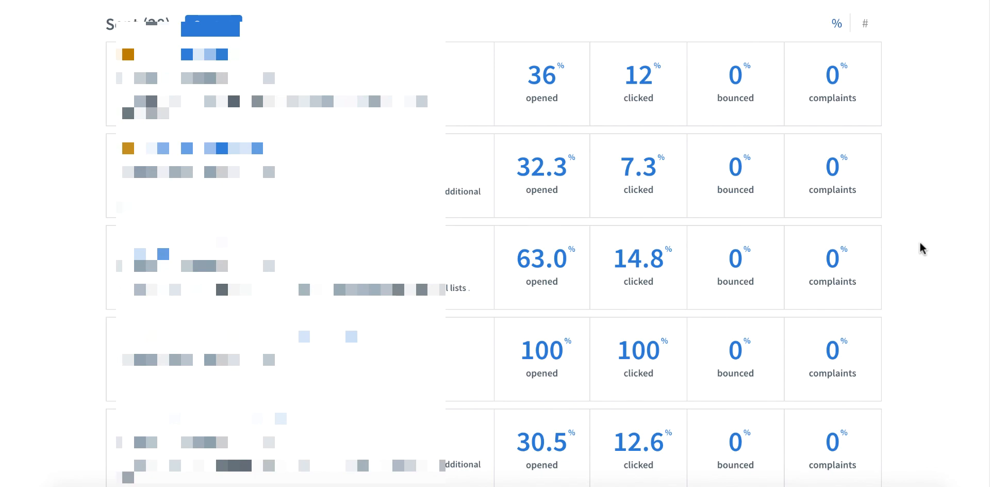
pyautogui.scroll(1, 923, 249)
pyautogui.scroll(-1, 923, 249)
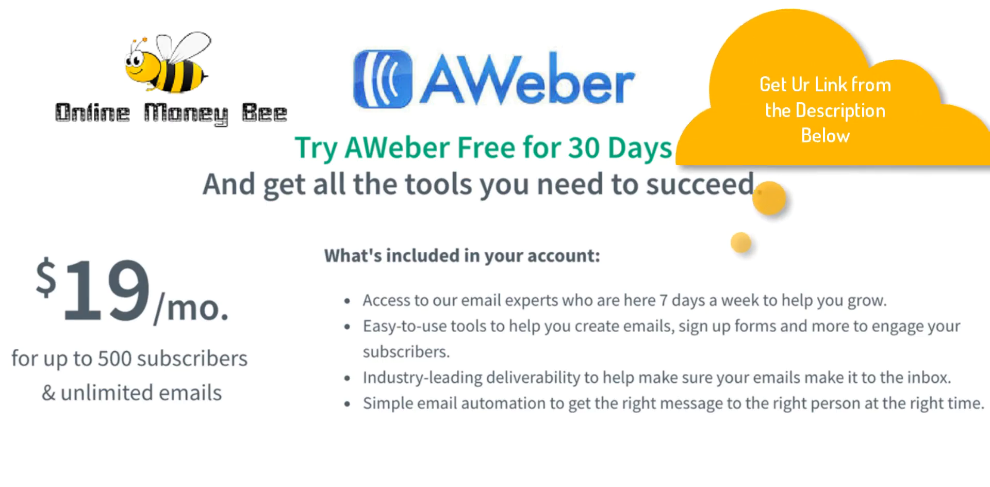